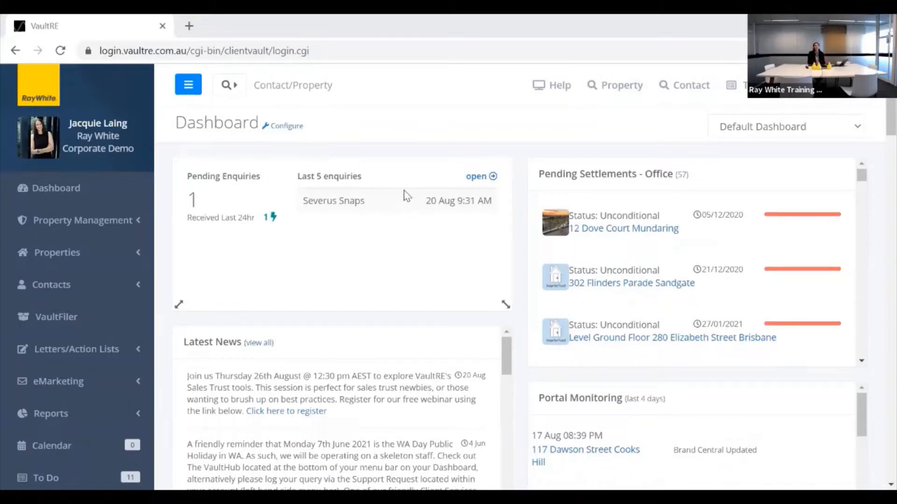
# From User Management, open a staff member's account in the Add/Edit User form.
pyautogui.scroll(-1, 125, 273)
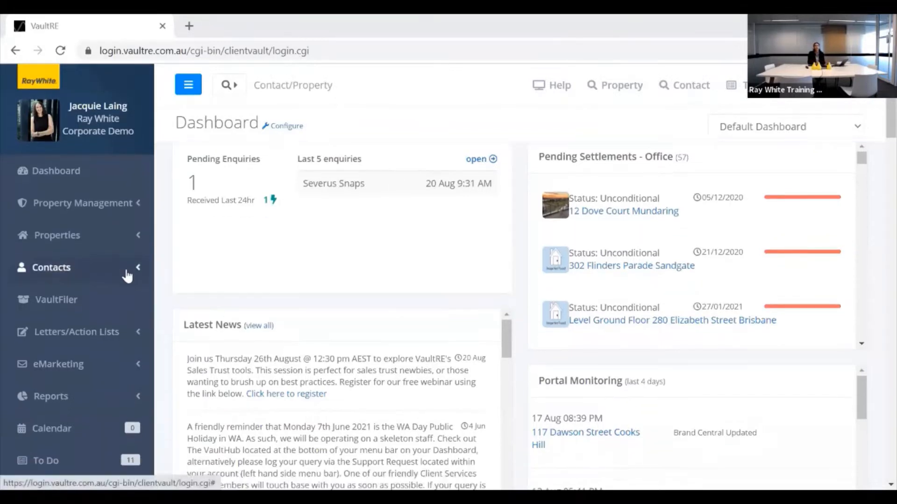
pyautogui.scroll(-3, 124, 283)
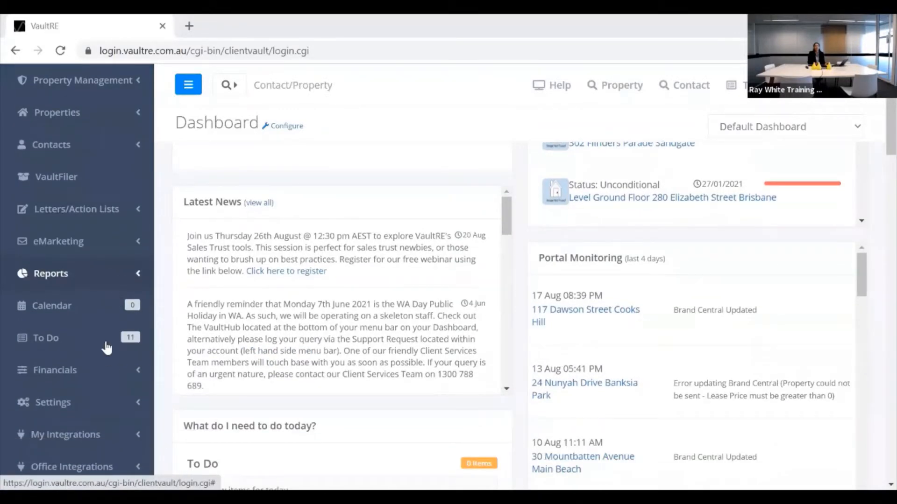
pyautogui.scroll(-4, 103, 343)
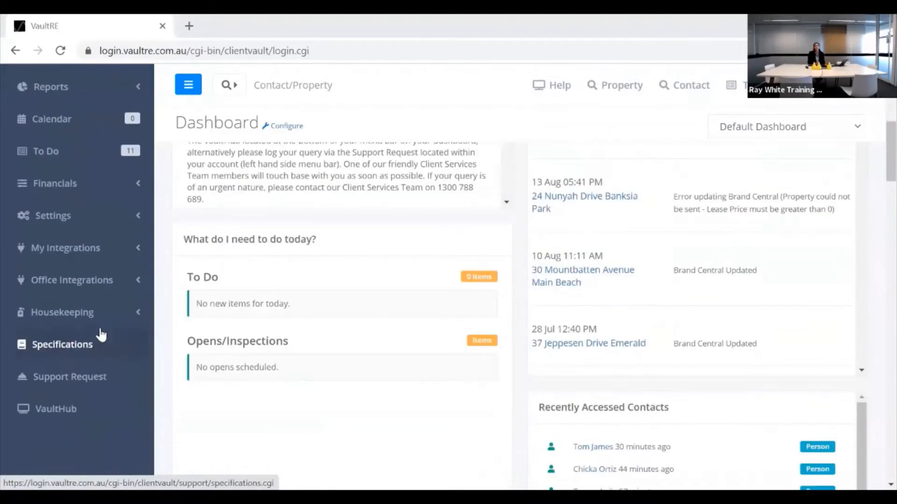
pyautogui.click(67, 344)
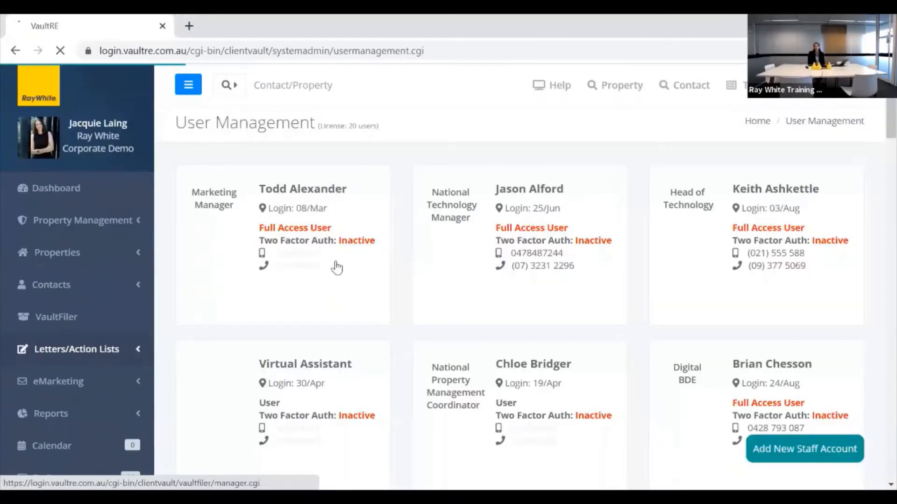
pyautogui.click(520, 238)
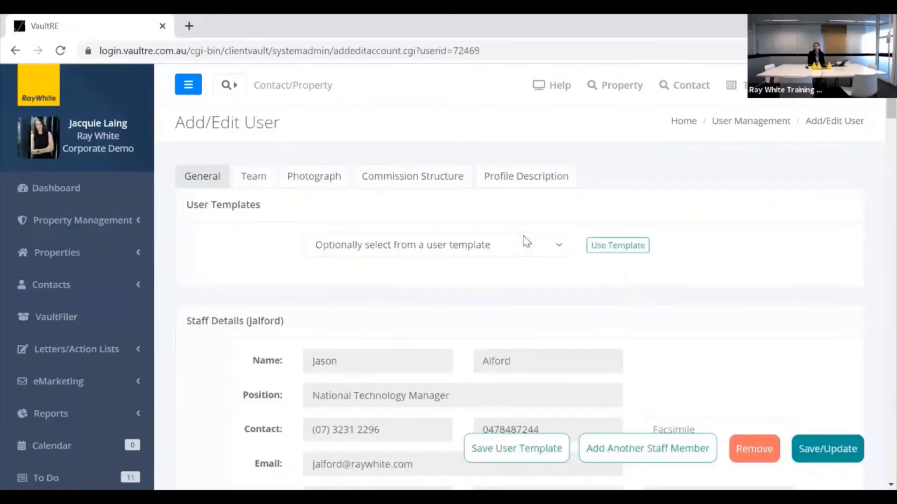
# Scroll to Property: Security Levels and untick the Generate ABA/BPAY Files permission.
pyautogui.scroll(-4, 456, 288)
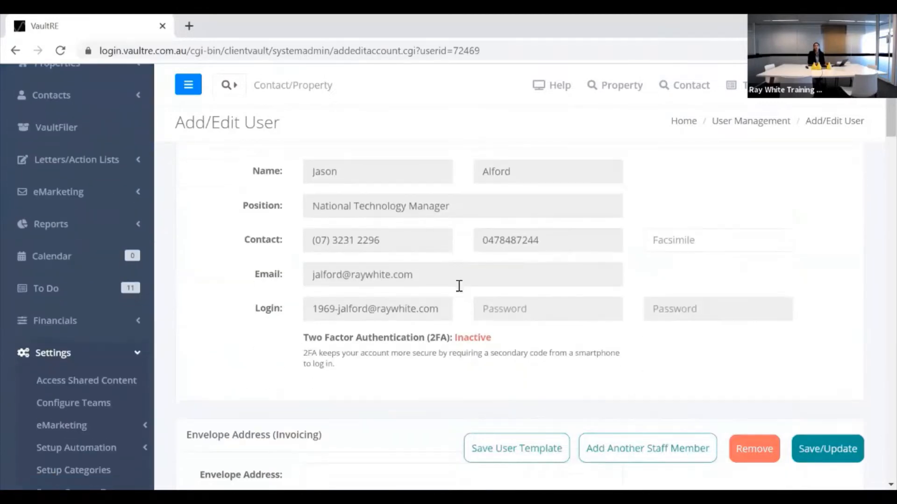
pyautogui.scroll(-12, 459, 286)
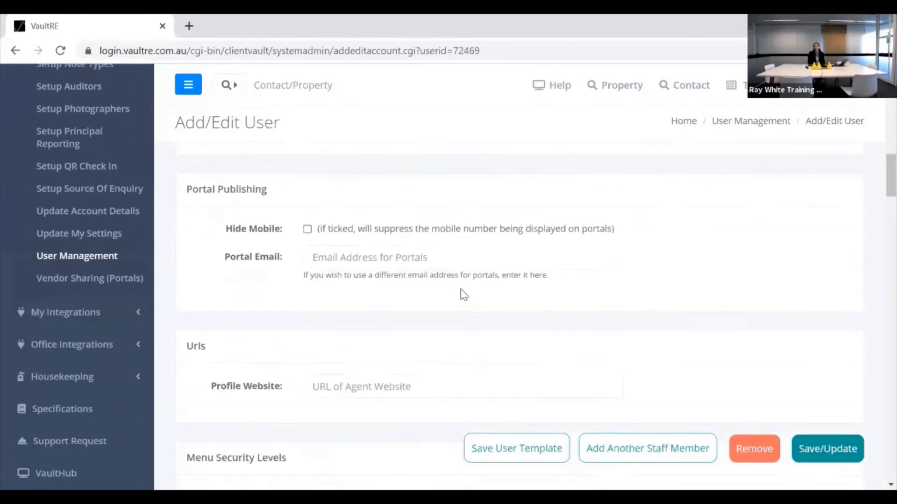
pyautogui.scroll(-12, 463, 294)
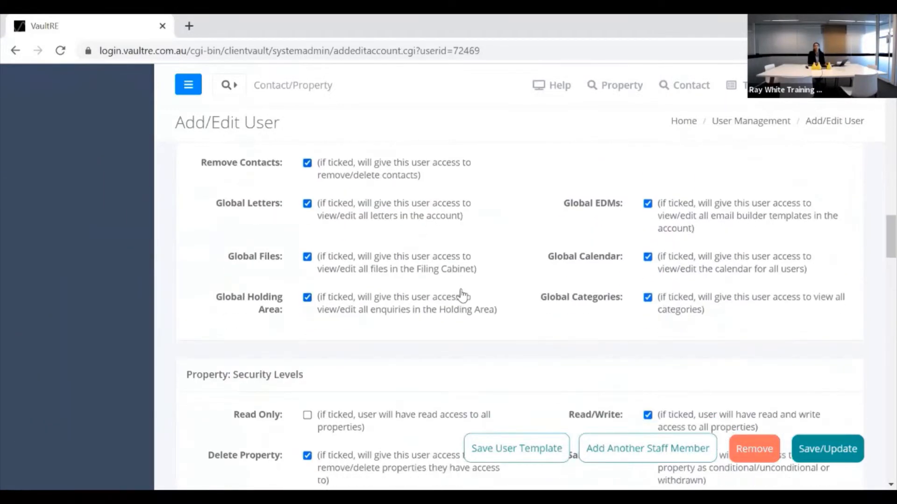
pyautogui.scroll(-6, 461, 294)
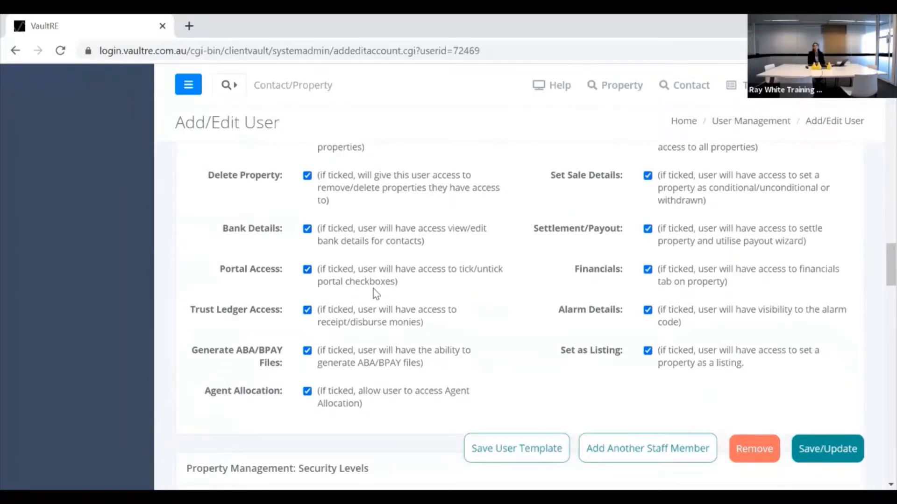
pyautogui.scroll(2, 373, 292)
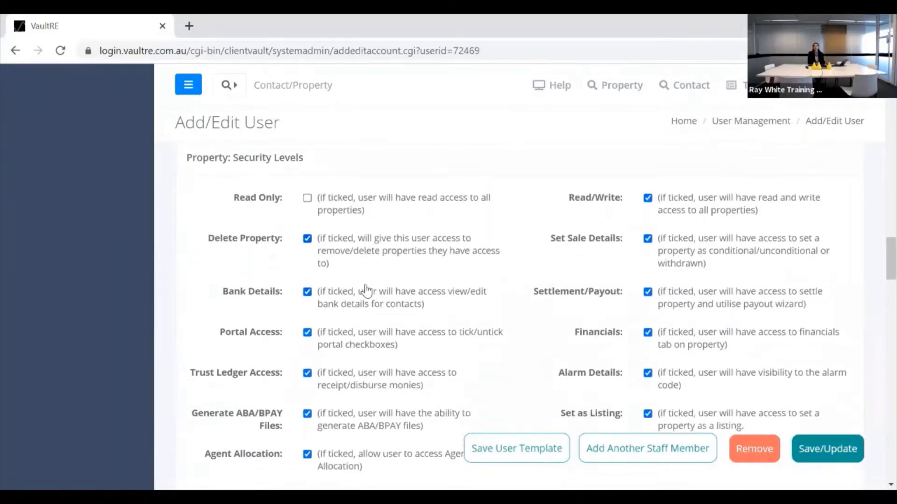
pyautogui.scroll(-2, 366, 290)
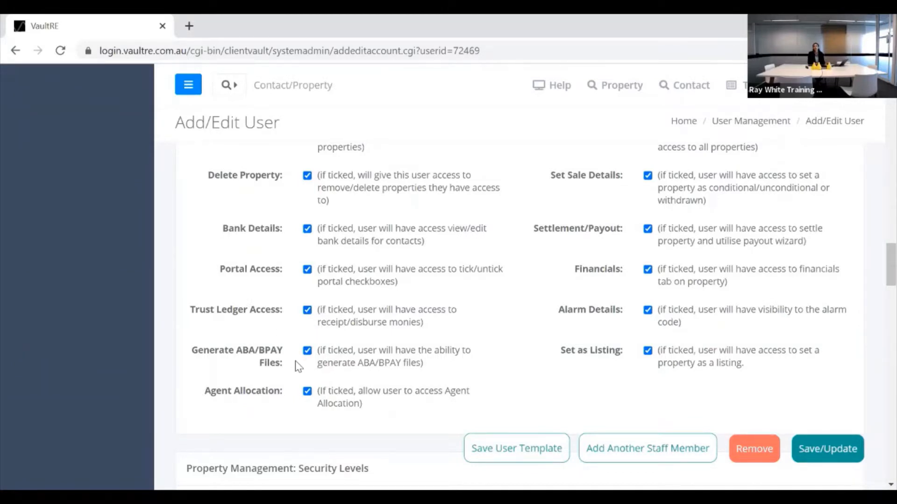
pyautogui.click(307, 349)
# Tick the Generate ABA/BPAY Files permission again for the staff member.
pyautogui.click(306, 349)
# Return to the top of the user form and open Financials > Setup/Configuration.
pyautogui.scroll(-2, 460, 246)
pyautogui.scroll(-5, 460, 246)
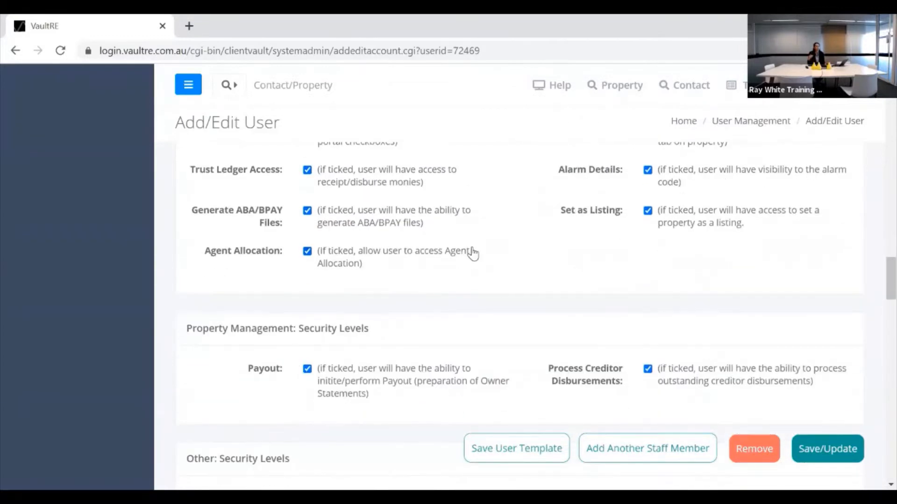
pyautogui.scroll(-5, 486, 246)
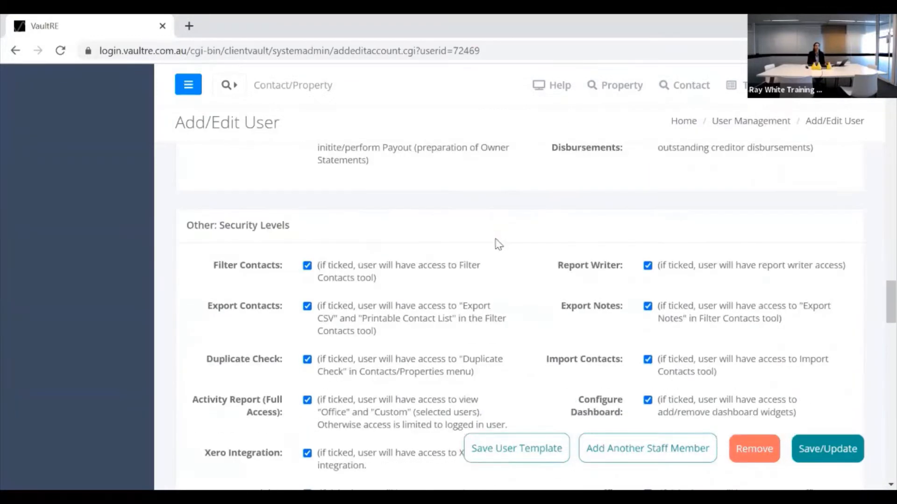
pyautogui.scroll(-2, 495, 243)
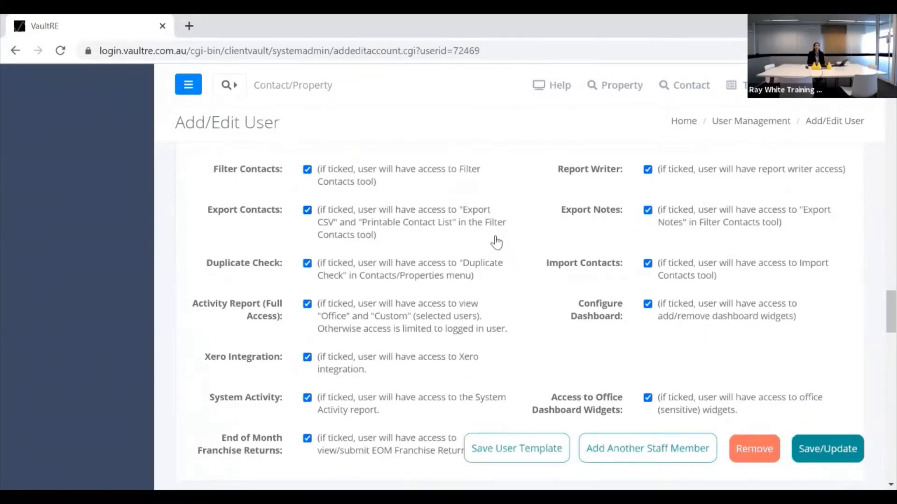
pyautogui.scroll(-2, 496, 243)
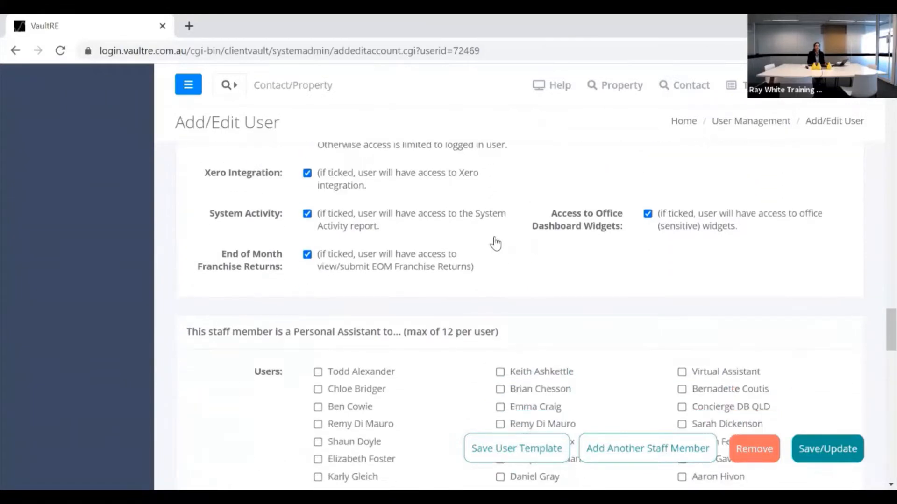
pyautogui.scroll(5, 497, 242)
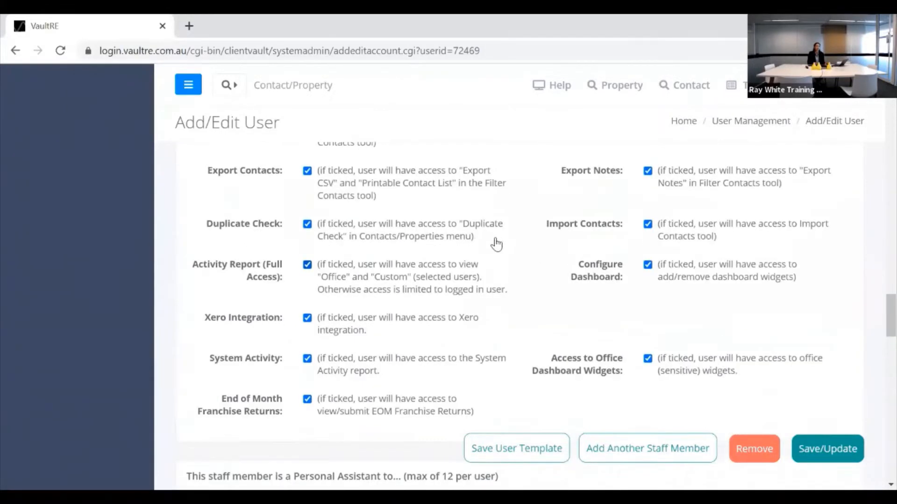
pyautogui.scroll(5, 498, 243)
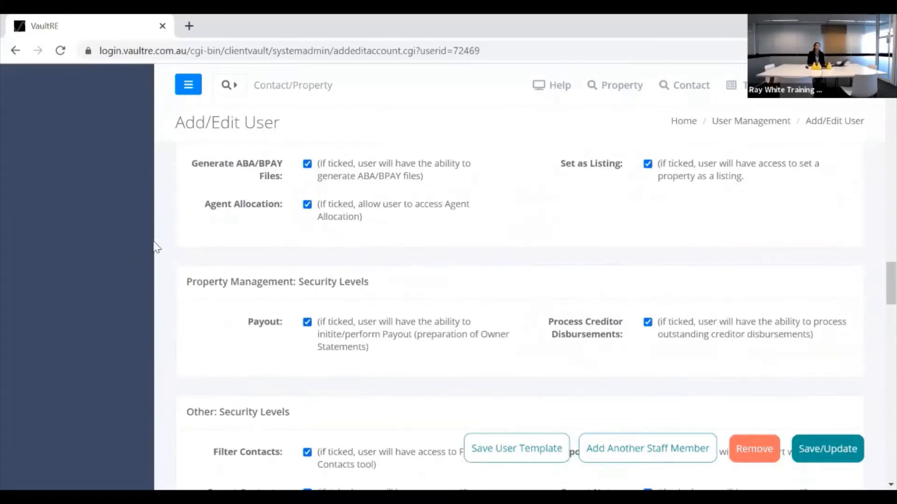
pyautogui.scroll(15, 146, 247)
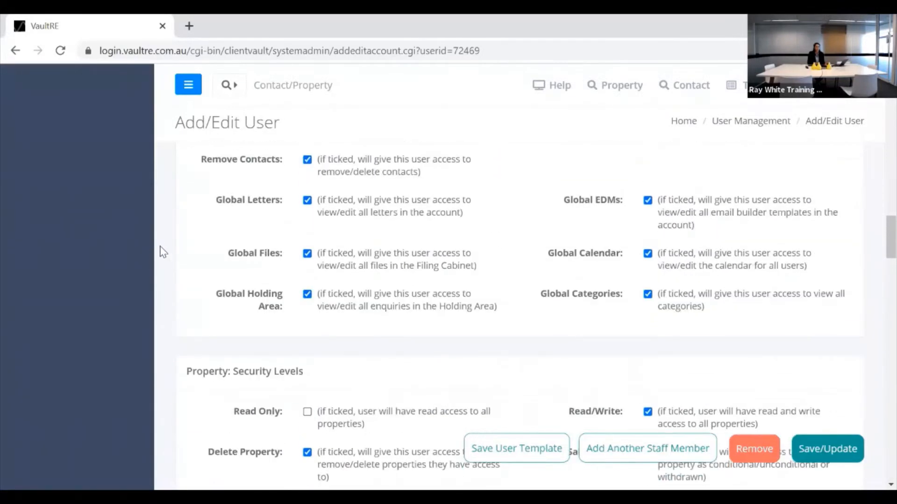
pyautogui.scroll(10, 151, 234)
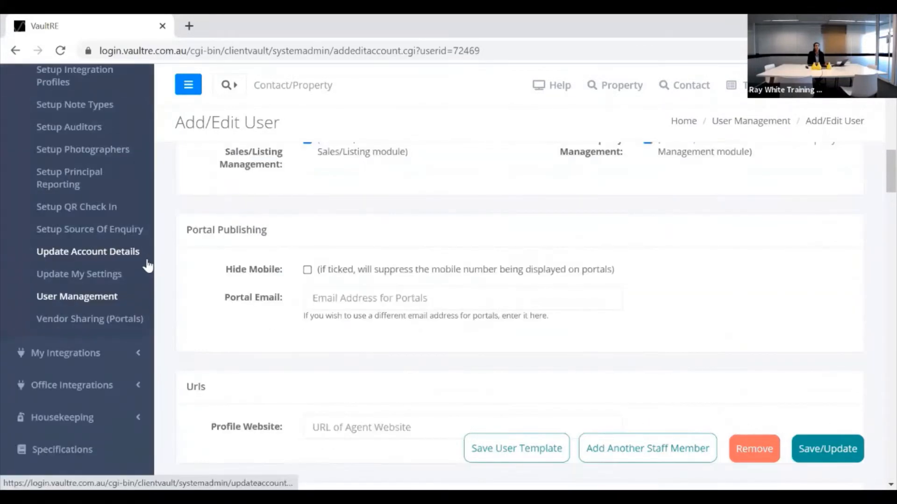
pyautogui.scroll(7, 144, 273)
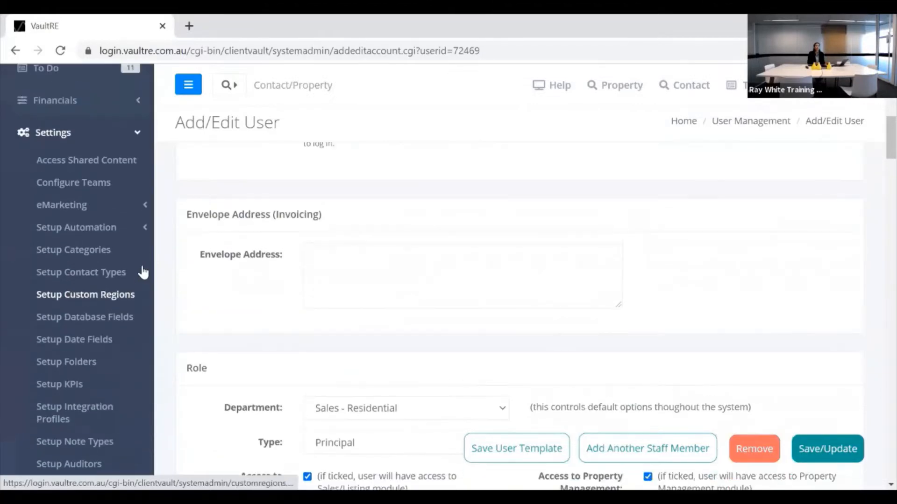
pyautogui.scroll(5, 100, 332)
pyautogui.click(100, 333)
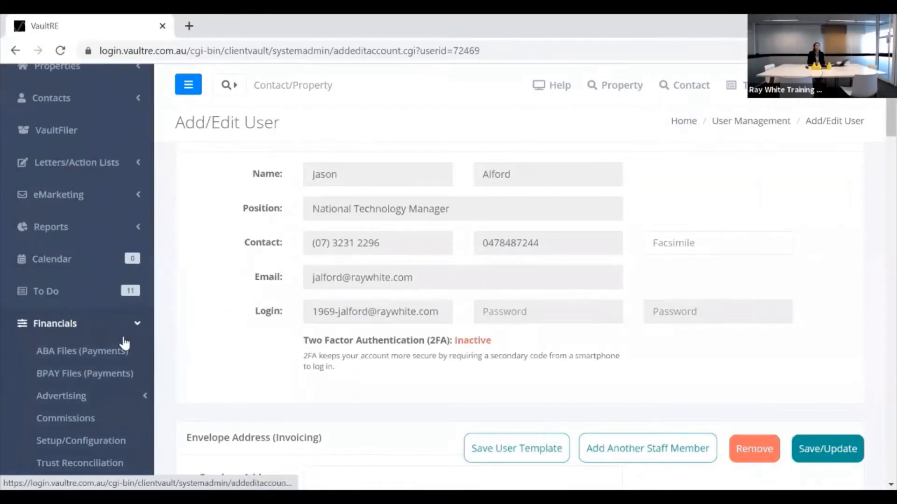
pyautogui.scroll(-2, 103, 352)
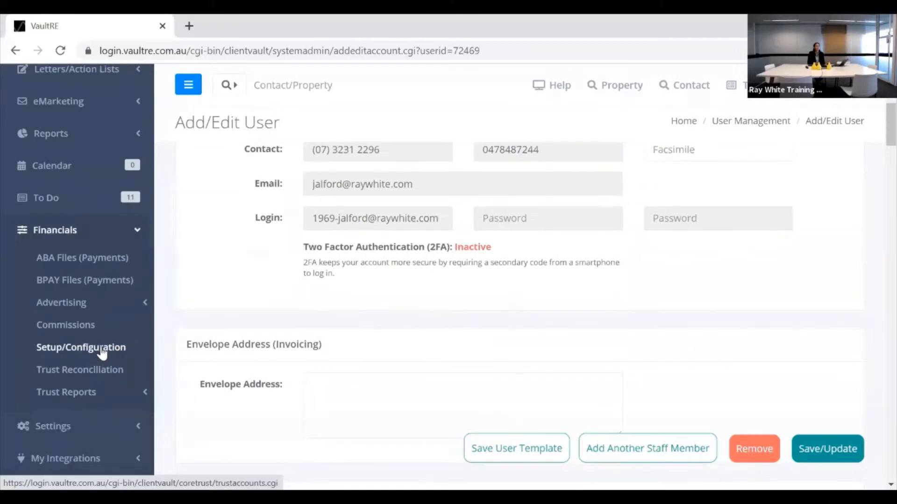
pyautogui.click(104, 353)
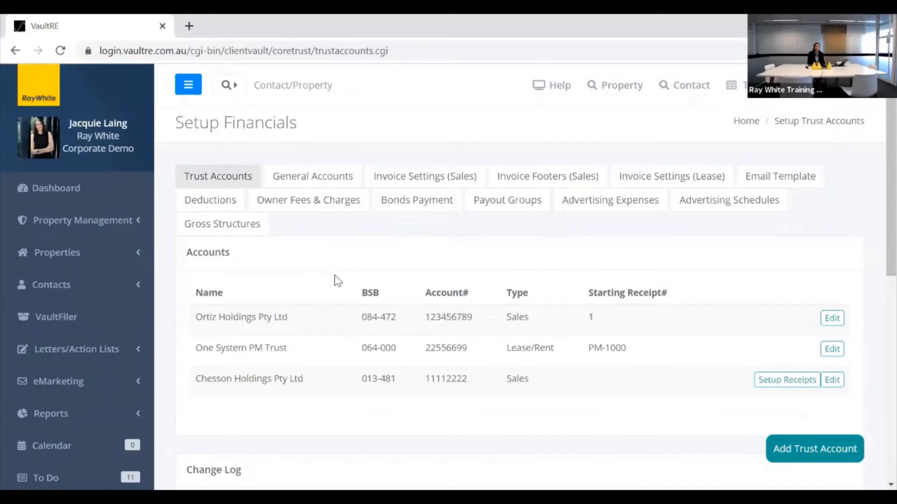
# Review the two Sales and one Lease/Rent trust accounts and the Change Log below them.
pyautogui.scroll(-1, 337, 280)
pyautogui.scroll(-1, 337, 281)
pyautogui.scroll(2, 339, 276)
# Review PM General, General Account and General Advertising Account, then open Invoice Settings (Sales).
pyautogui.click(314, 186)
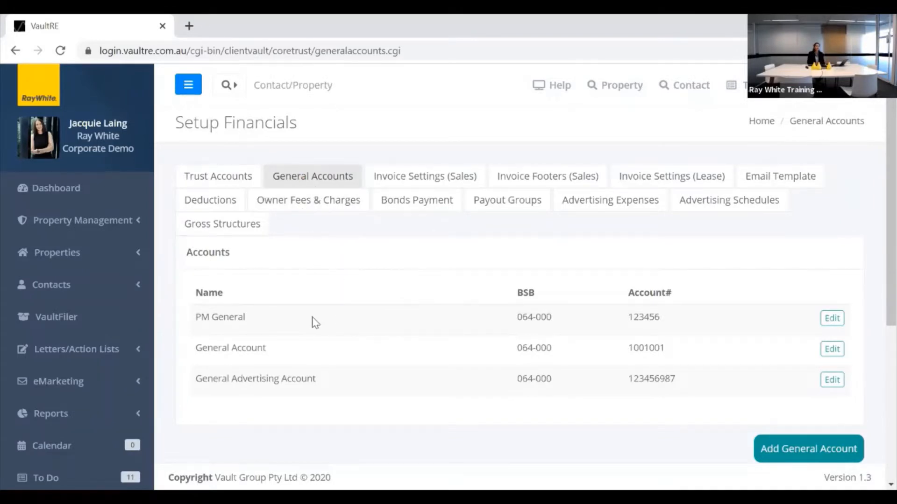
pyautogui.scroll(-1, 314, 320)
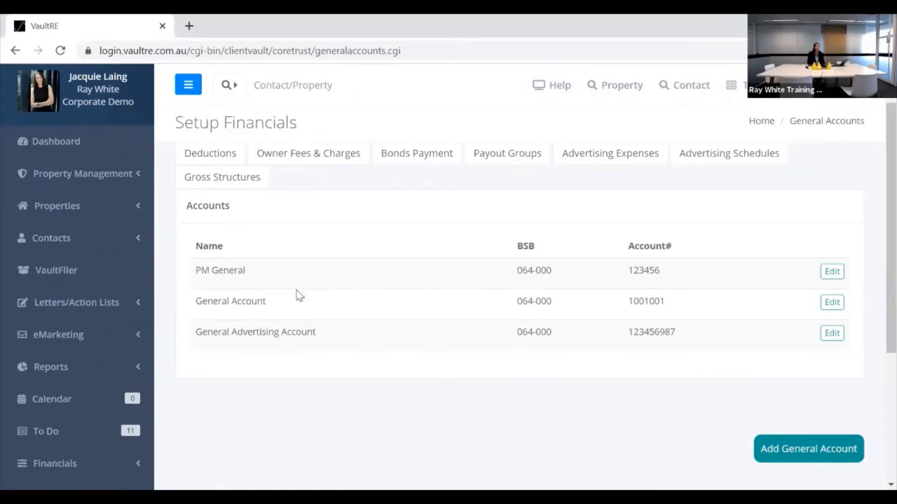
pyautogui.scroll(1, 329, 245)
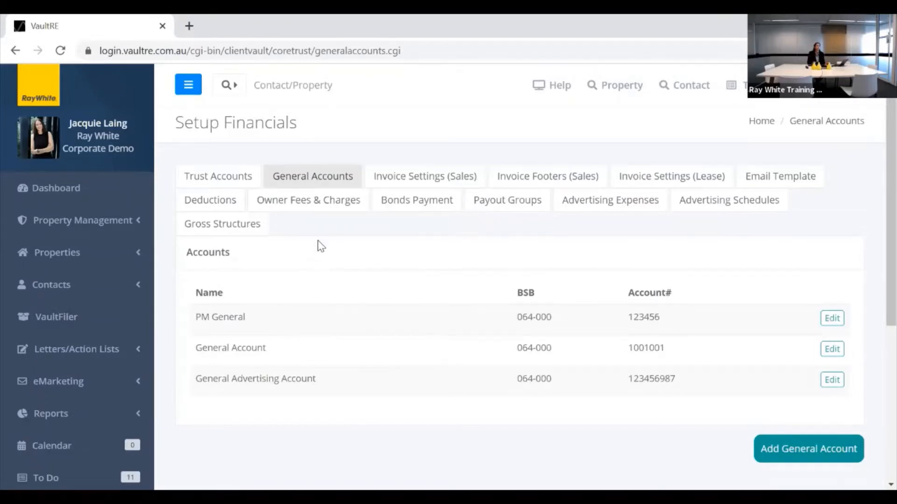
pyautogui.click(419, 181)
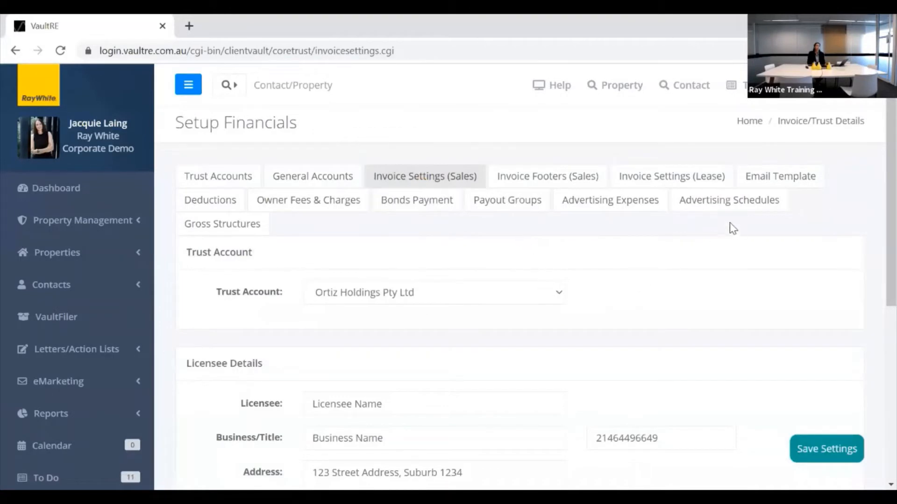
pyautogui.scroll(-1, 732, 220)
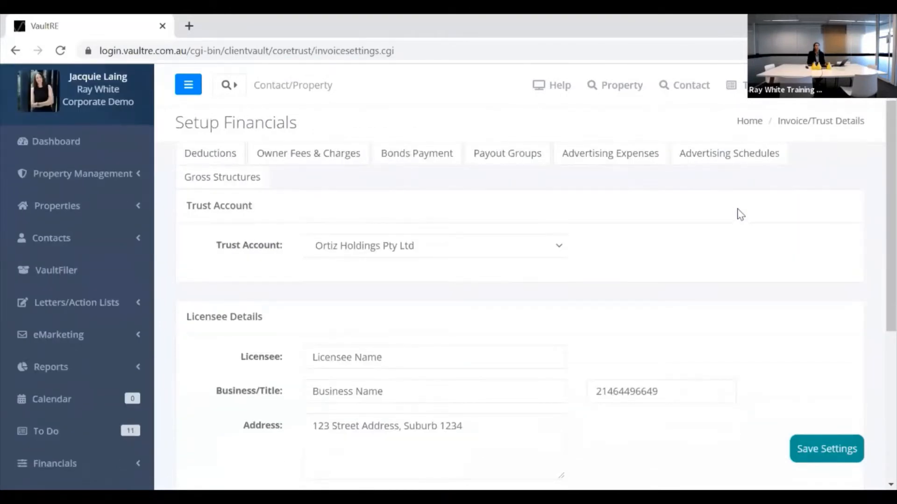
pyautogui.scroll(-1, 728, 200)
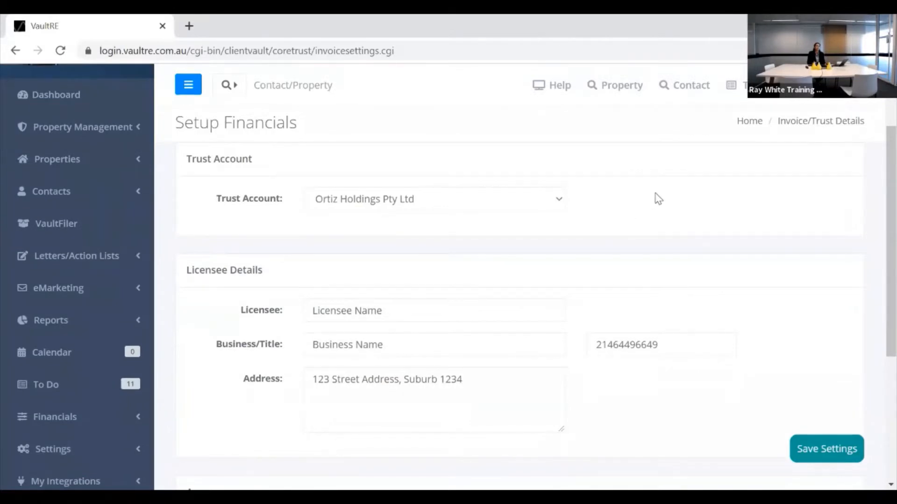
pyautogui.scroll(-1, 662, 194)
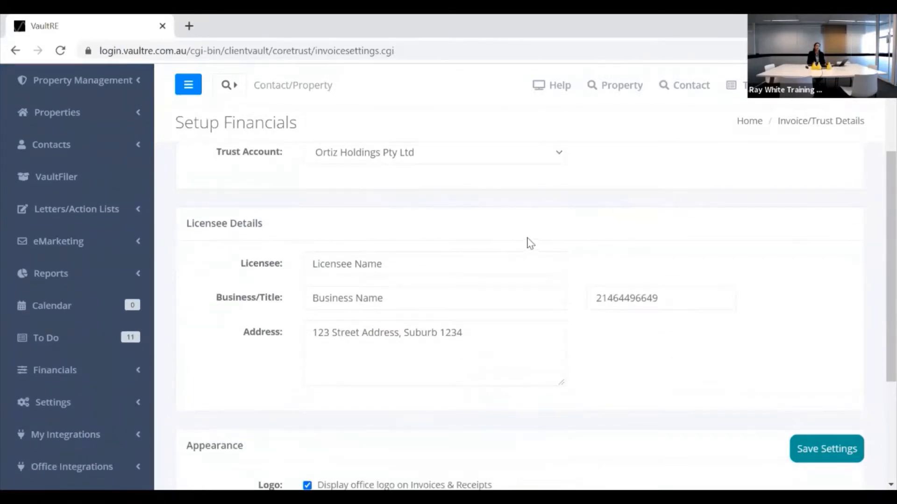
pyautogui.scroll(-4, 551, 232)
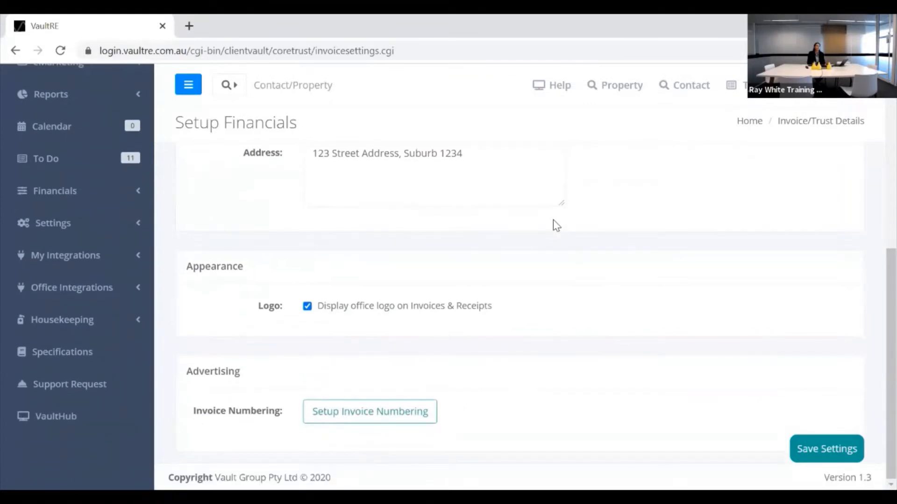
pyautogui.scroll(6, 558, 222)
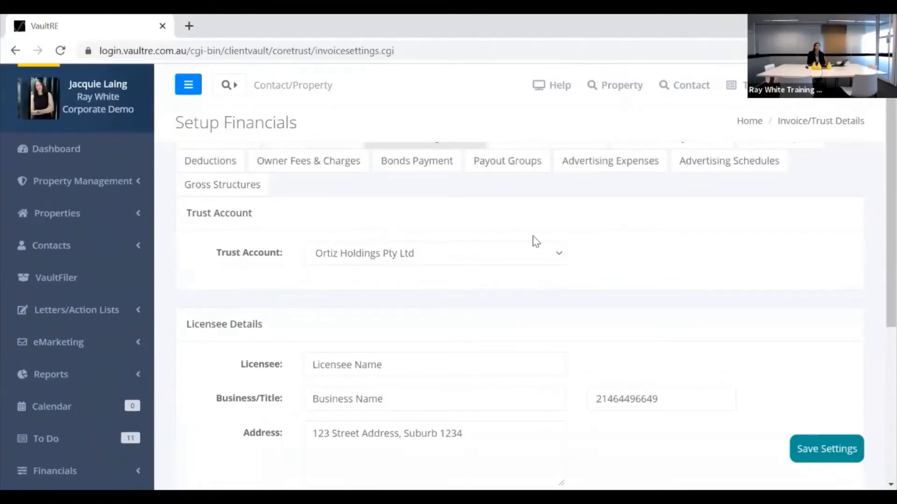
pyautogui.scroll(-2, 536, 240)
pyautogui.scroll(3, 543, 232)
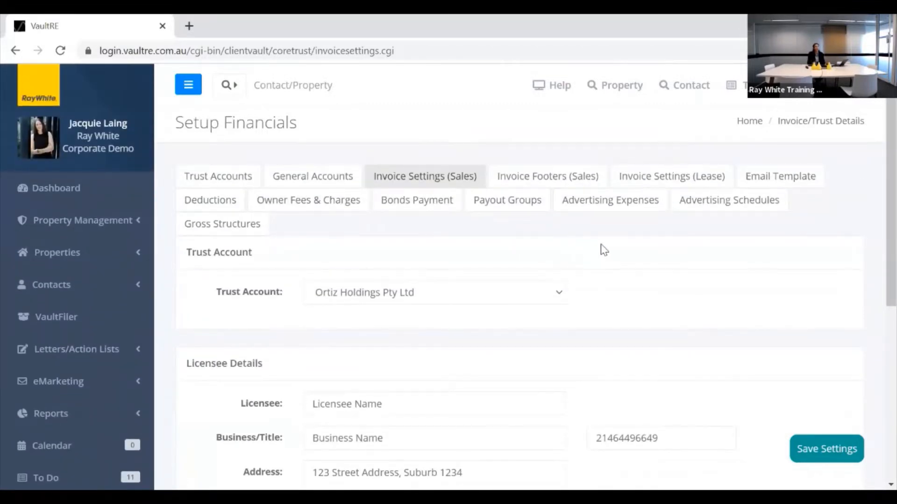
pyautogui.scroll(-1, 631, 252)
pyautogui.scroll(-3, 630, 251)
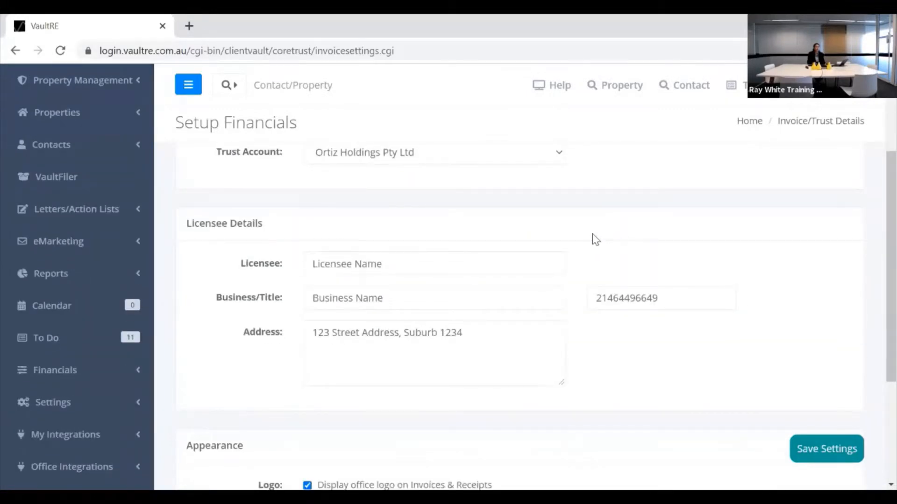
pyautogui.scroll(-5, 594, 238)
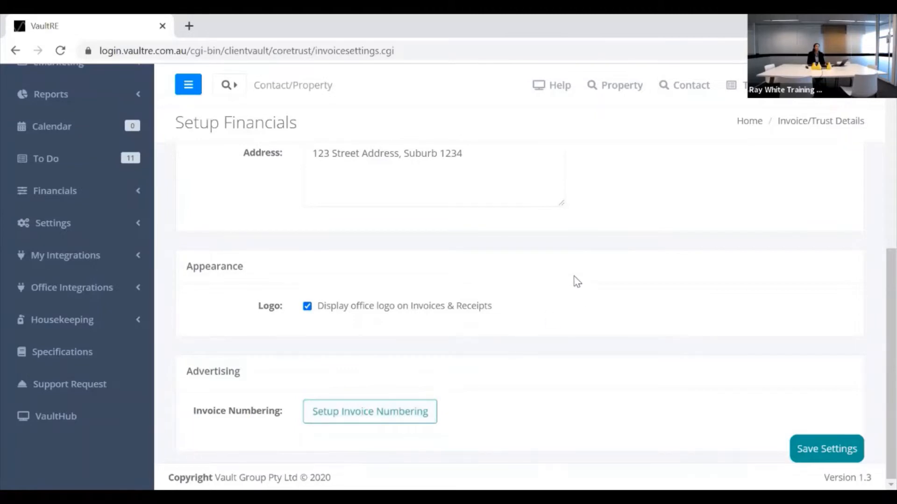
pyautogui.scroll(7, 578, 263)
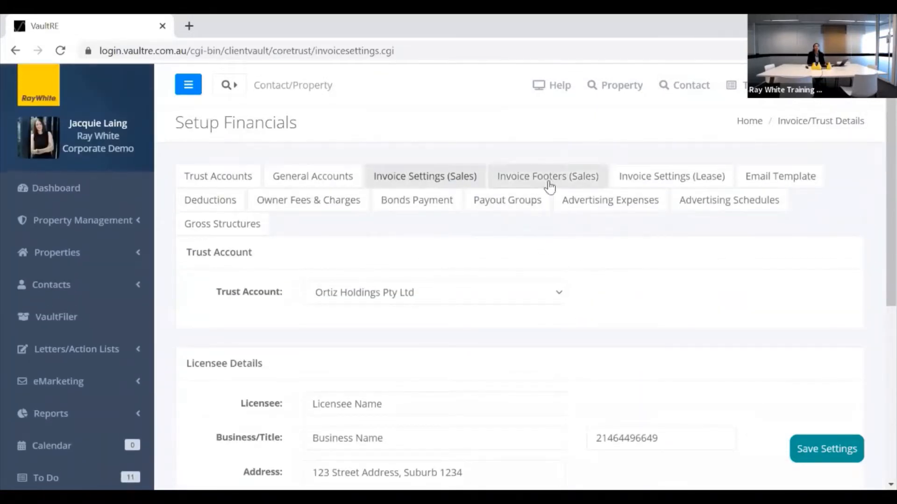
# Start a new footer on the Invoice Footers (Sales) tab.
pyautogui.click(554, 179)
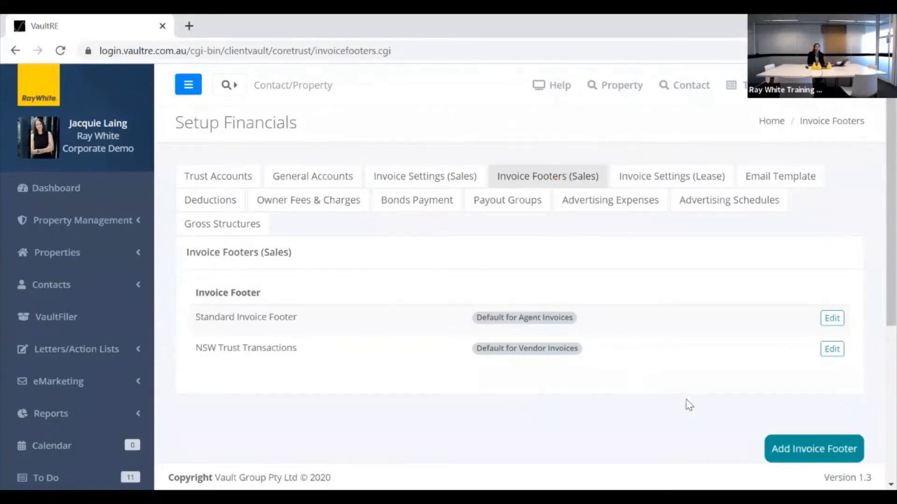
pyautogui.click(793, 450)
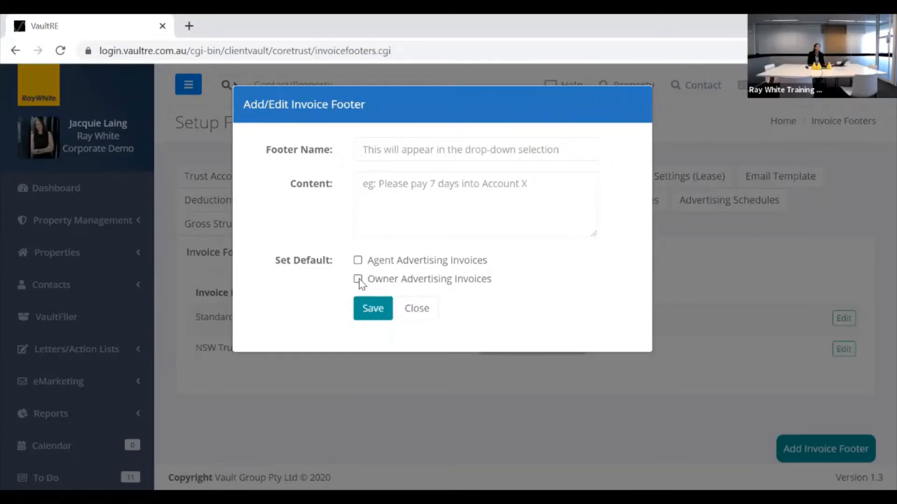
# Close the Add/Edit Invoice Footer dialog without saving.
pyautogui.click(415, 311)
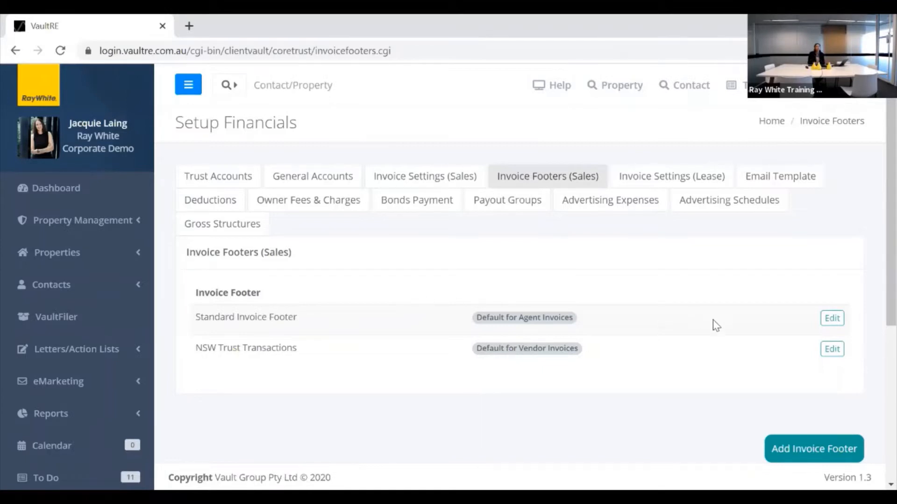
pyautogui.click(829, 350)
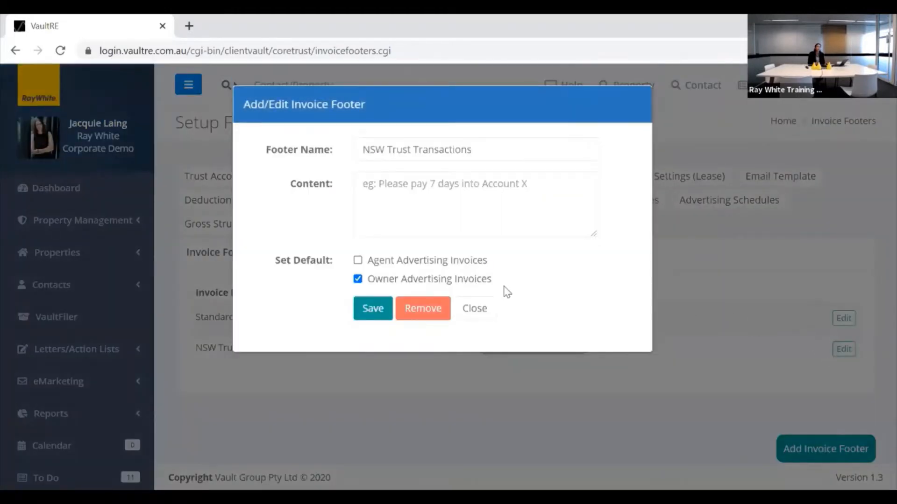
pyautogui.click(373, 193)
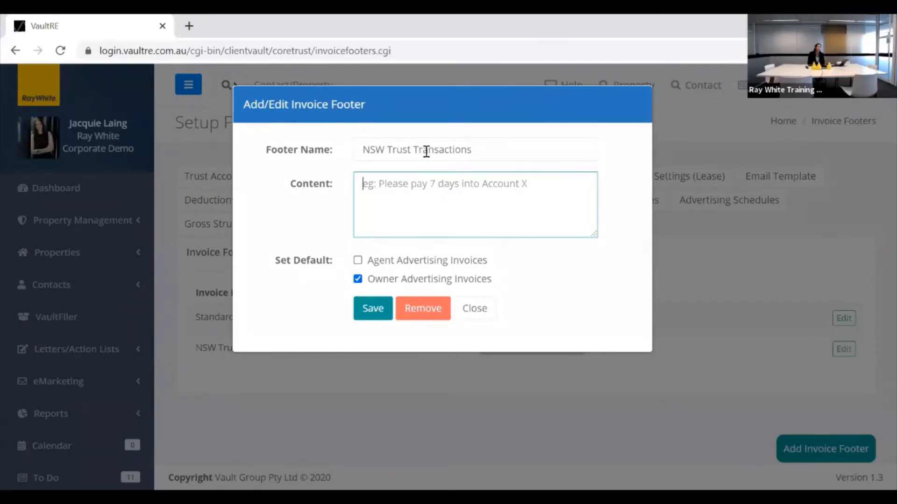
pyautogui.click(476, 309)
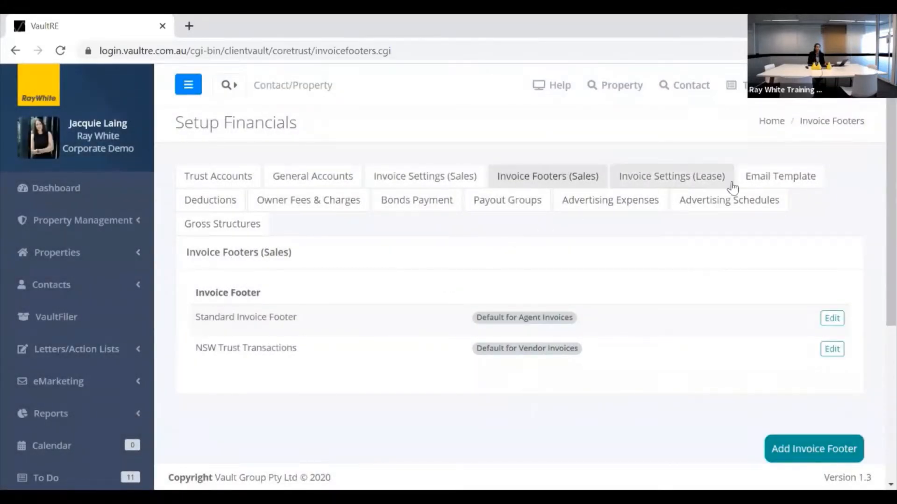
# Enlarge the Email Template's Default Greeting box to read it, then view Deductions.
pyautogui.click(790, 182)
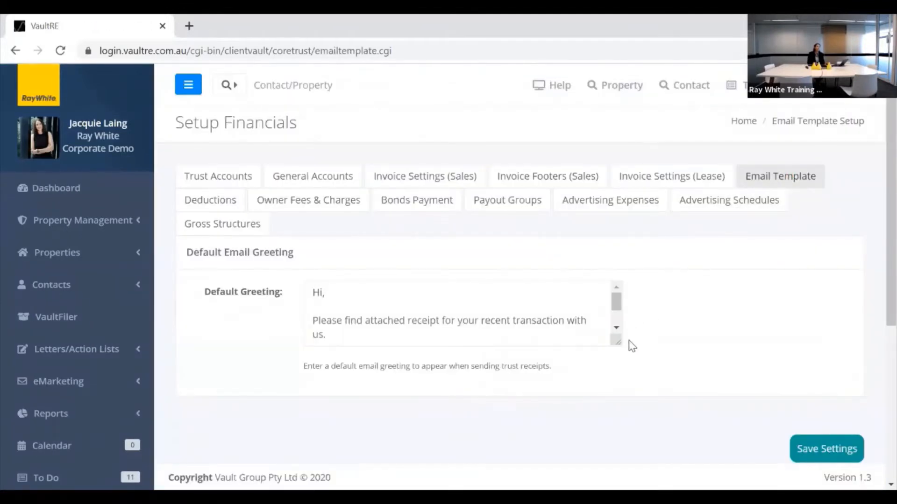
pyautogui.moveTo(615, 341); pyautogui.dragTo(689, 388)
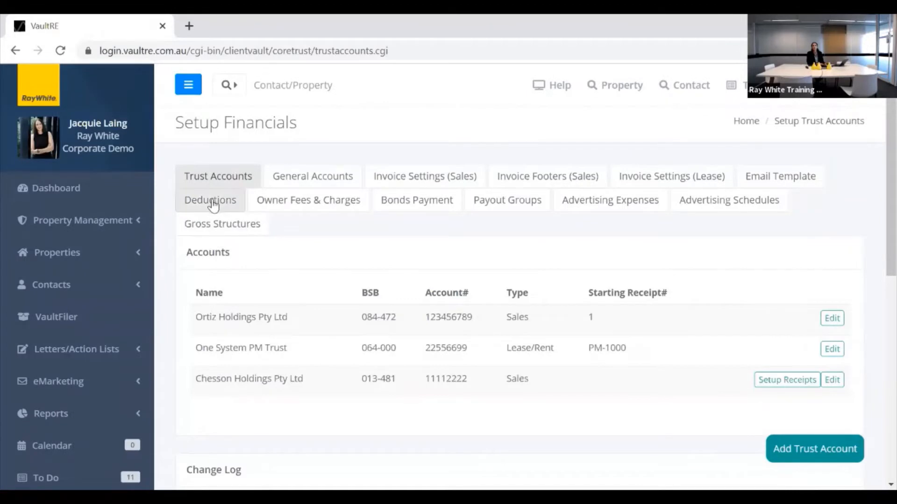
pyautogui.click(211, 205)
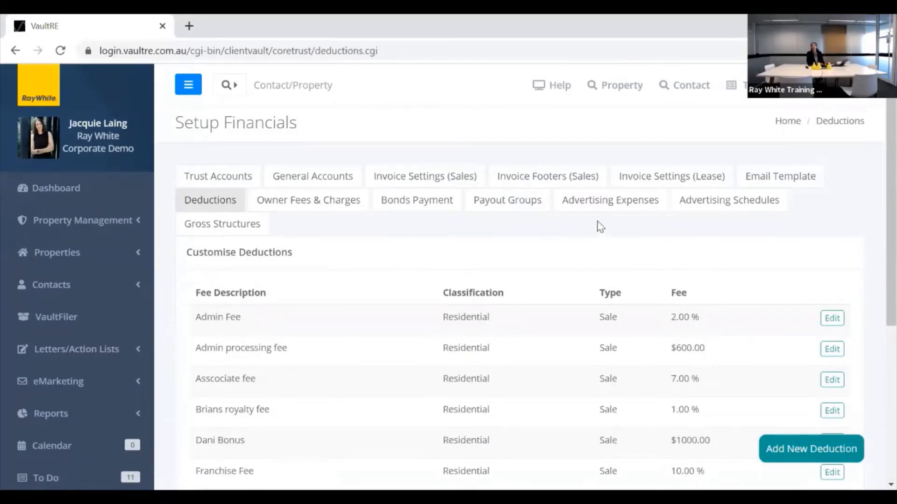
# Browse Advertising Expenses, such as Domain Standard Listing 650.00 and 6x3 Sign 150.00.
pyautogui.click(618, 205)
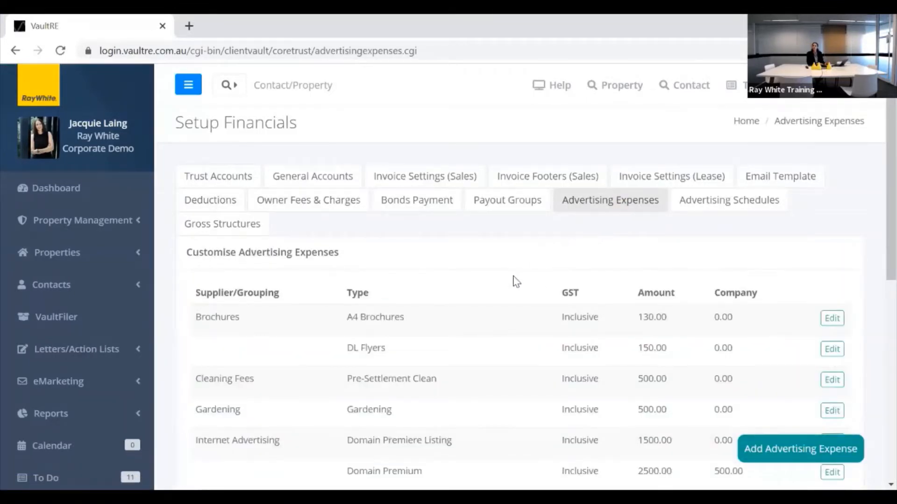
pyautogui.scroll(-2, 509, 281)
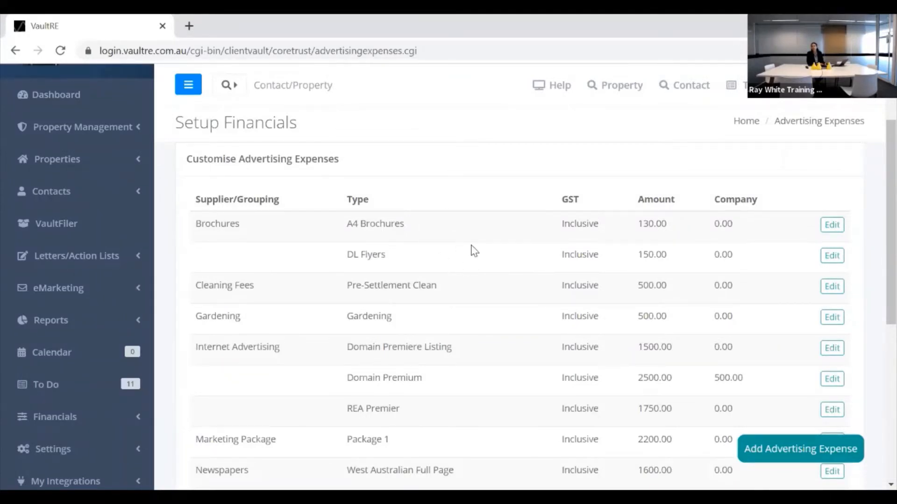
pyautogui.scroll(-2, 472, 252)
pyautogui.scroll(2, 473, 254)
pyautogui.scroll(-2, 286, 323)
pyautogui.scroll(-5, 286, 327)
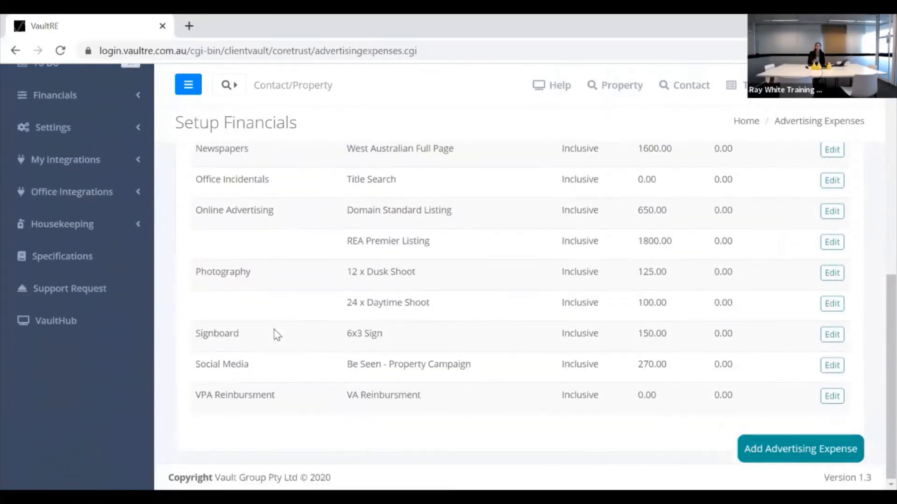
pyautogui.scroll(1, 278, 328)
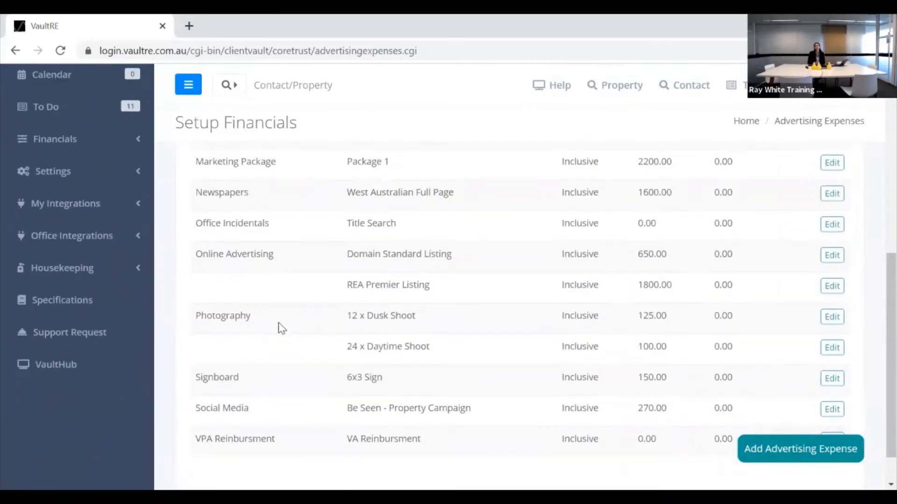
pyautogui.scroll(-1, 281, 330)
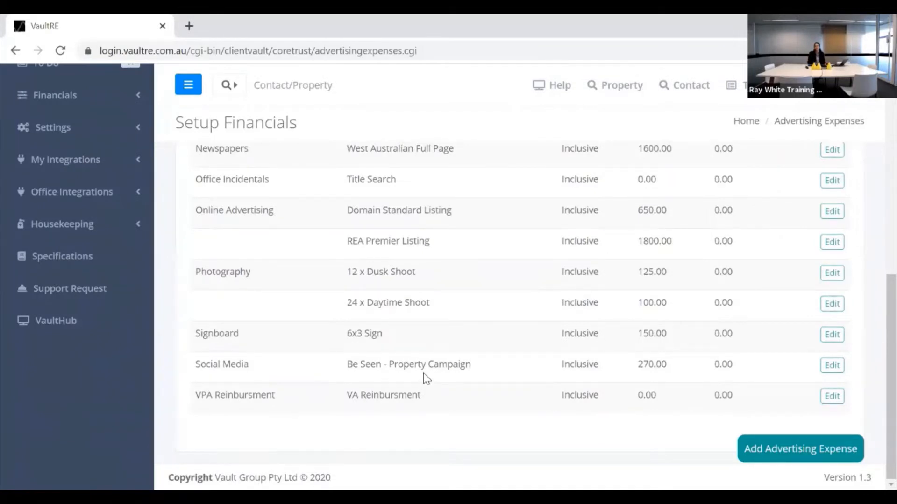
pyautogui.scroll(2, 427, 379)
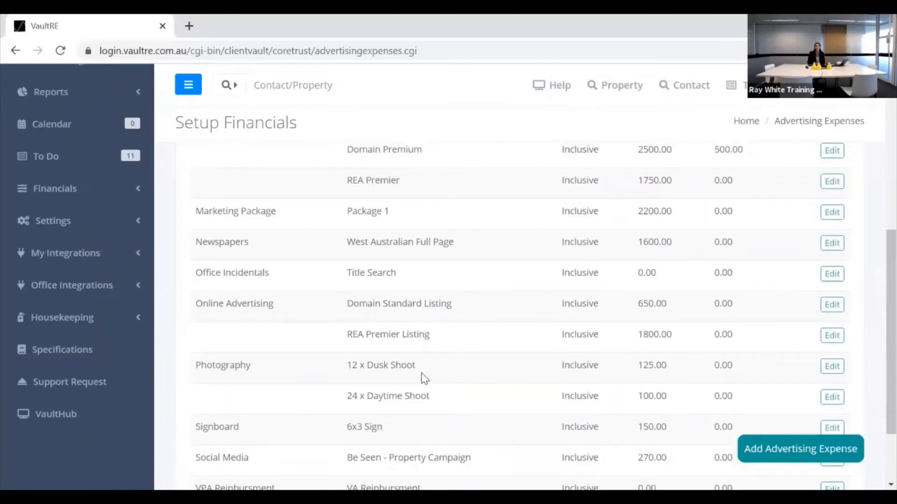
pyautogui.scroll(-2, 425, 380)
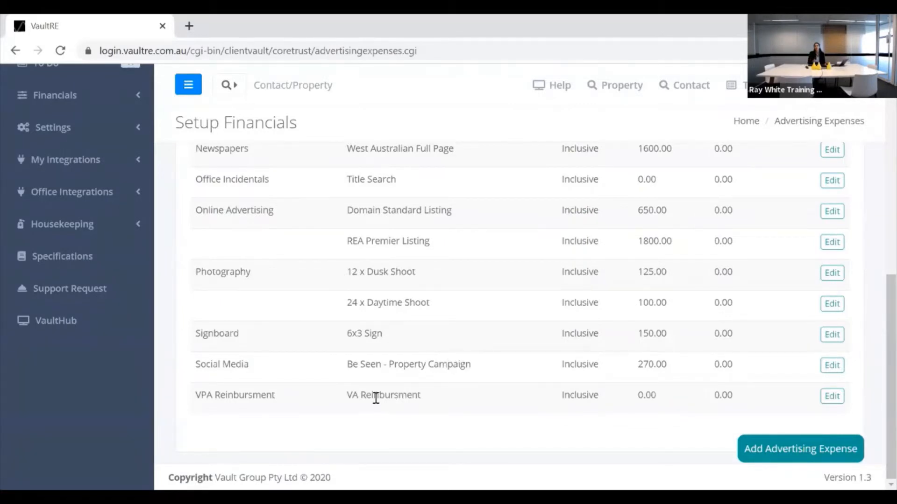
pyautogui.scroll(1, 380, 395)
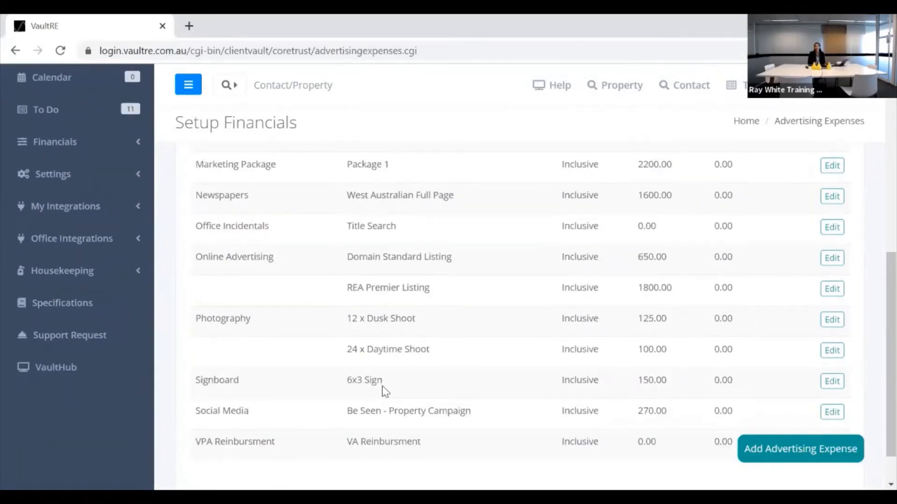
pyautogui.scroll(3, 382, 385)
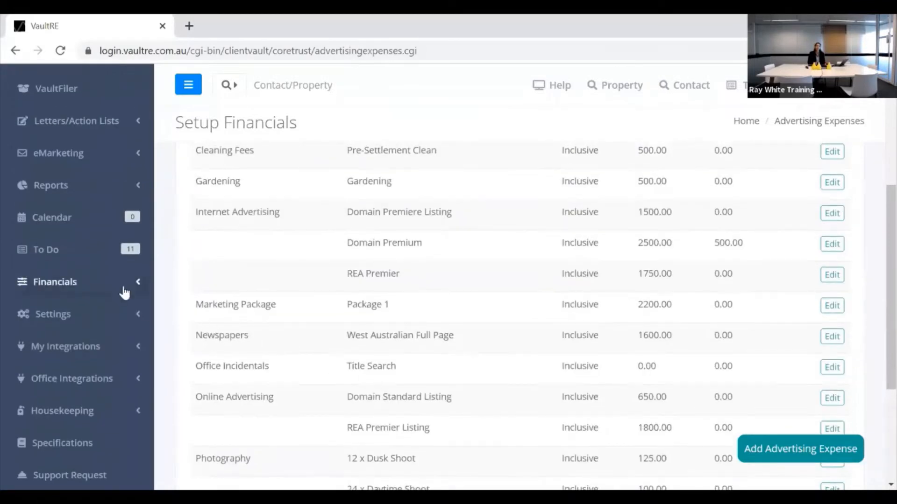
# Resume the Ortiz Holdings Pty Ltd reconciliation from the Trust Reconciliation page.
pyautogui.click(108, 293)
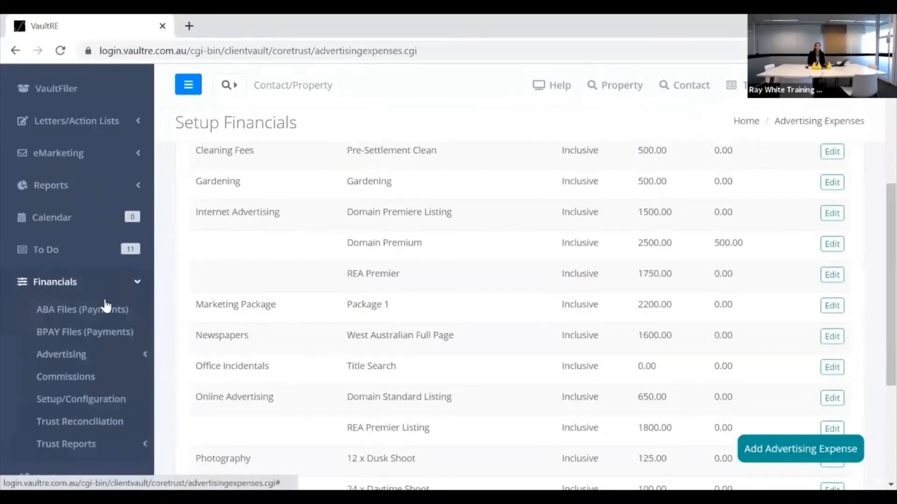
pyautogui.scroll(-2, 91, 333)
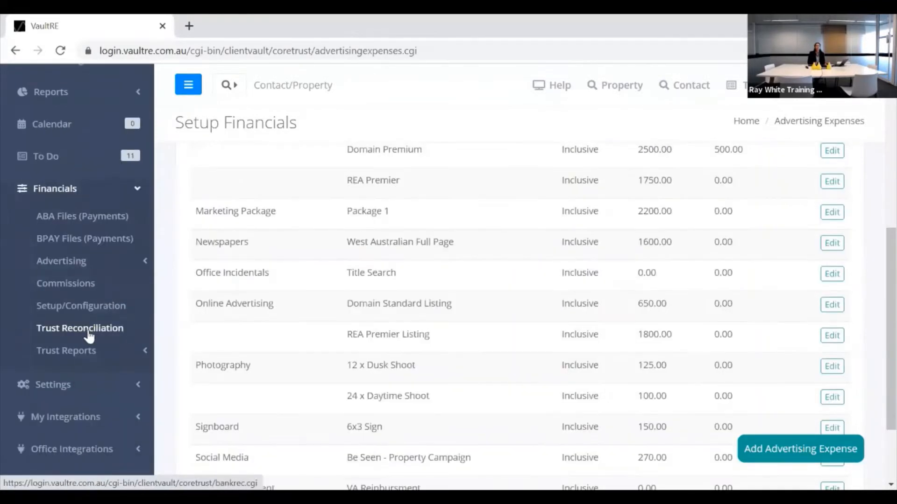
pyautogui.click(89, 332)
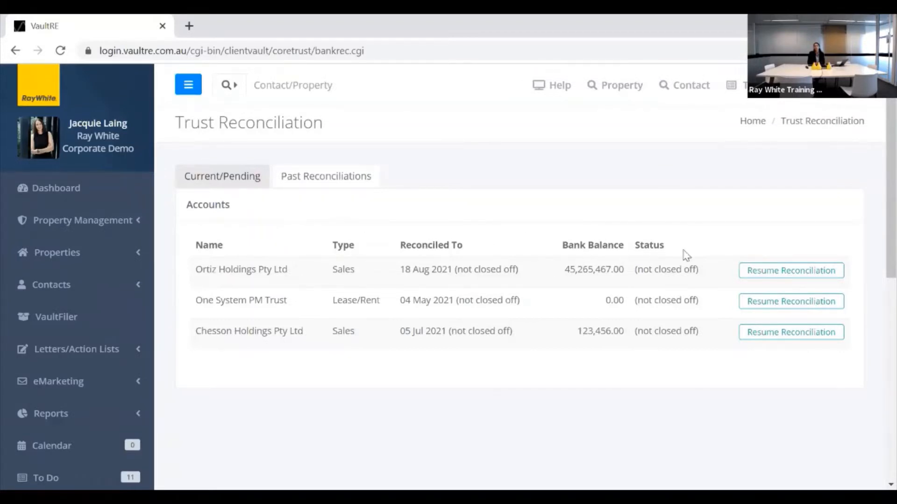
pyautogui.click(763, 270)
# Resume the Ortiz Holdings Pty Ltd reconciliation and look through its unticked transactions.
pyautogui.click(764, 279)
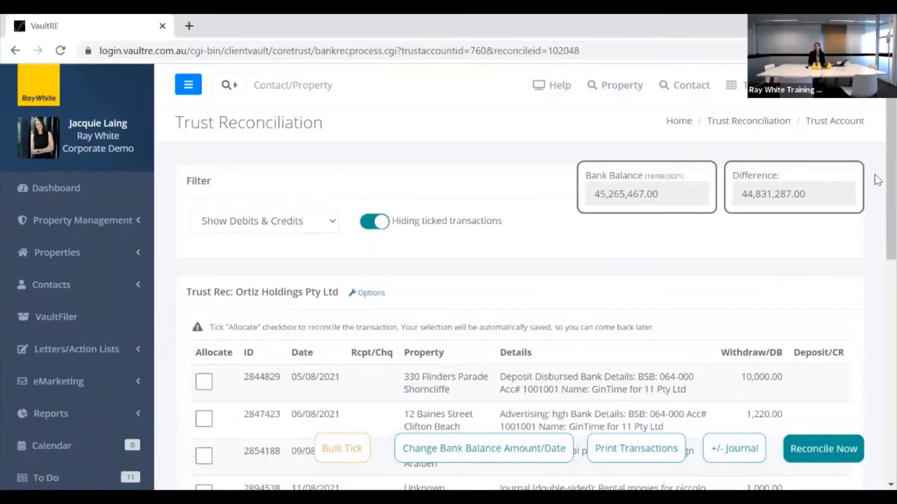
pyautogui.scroll(-2, 878, 171)
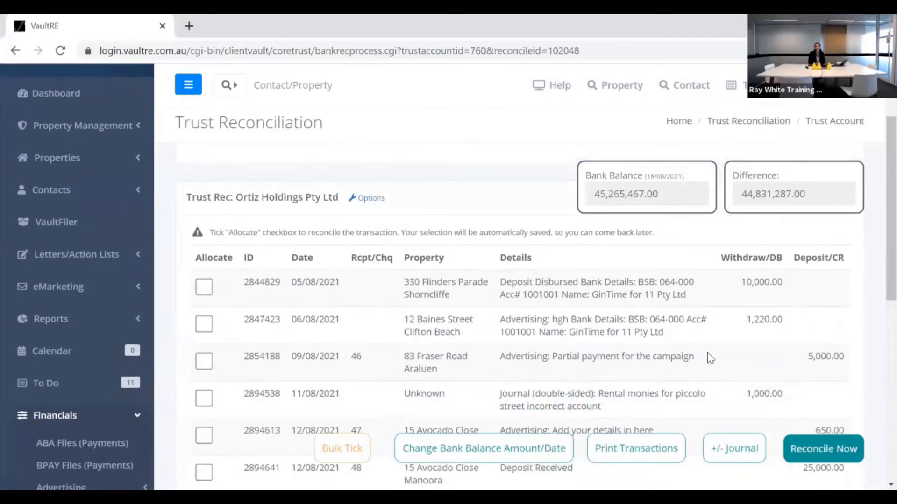
# Amend the reconciliation to date 20/08/2021 with a bank balance of 123,564.00.
pyautogui.click(481, 451)
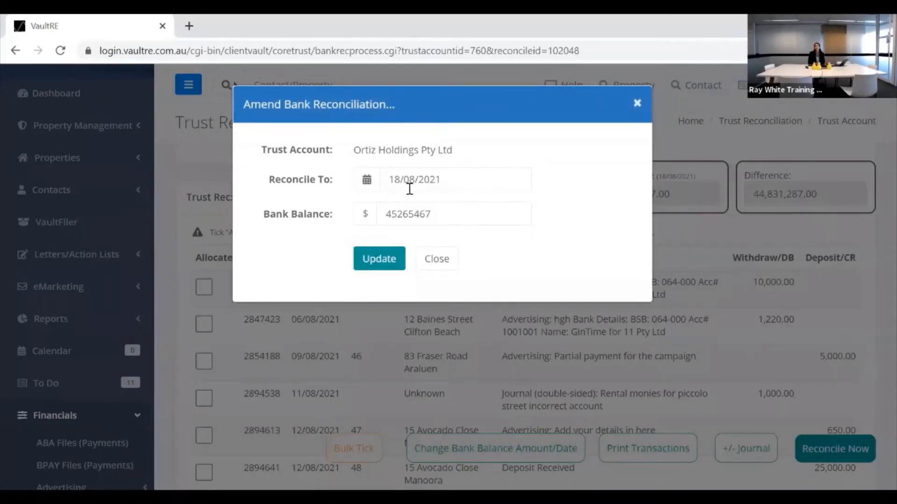
pyautogui.click(458, 179)
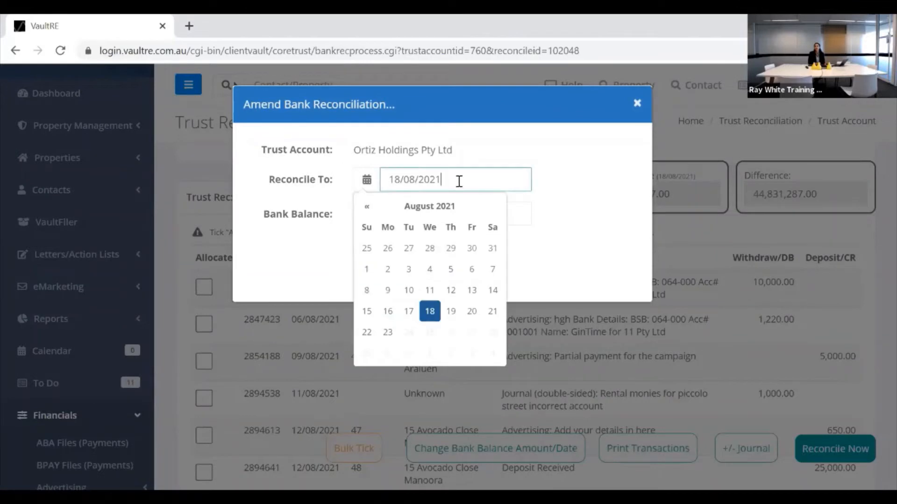
pyautogui.click(472, 312)
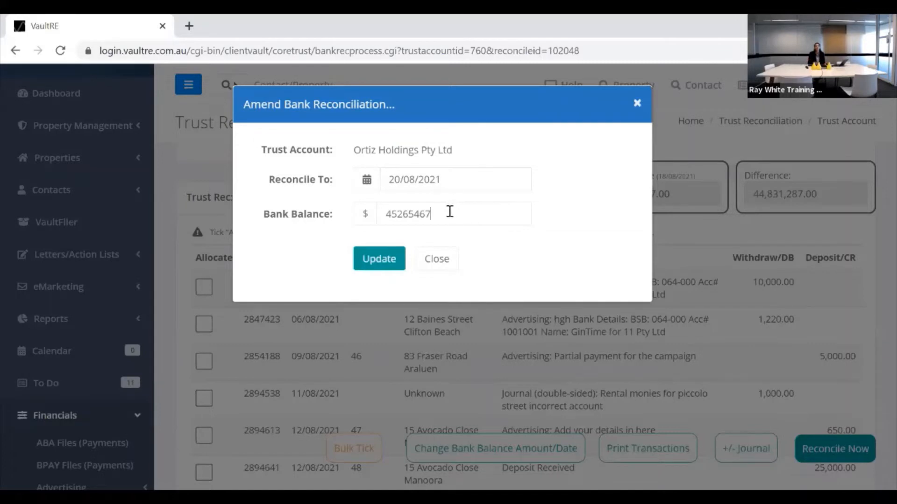
pyautogui.moveTo(449, 213); pyautogui.dragTo(388, 214)
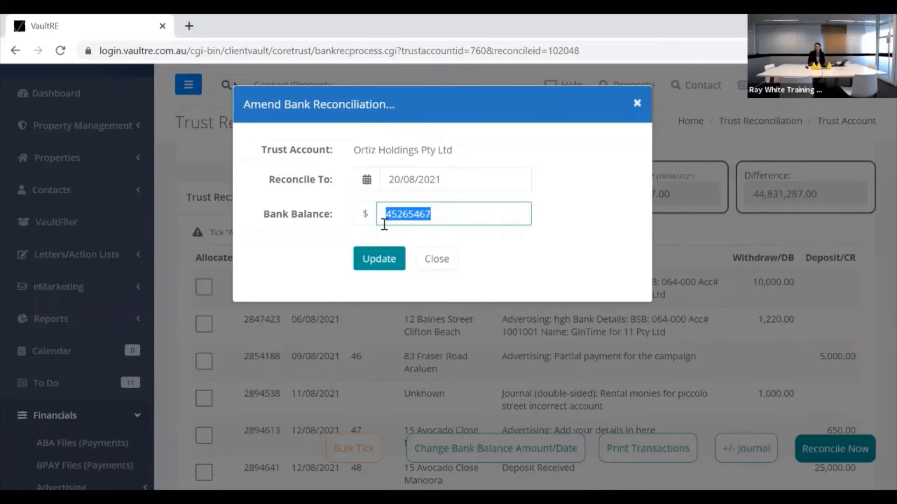
pyautogui.press('BackSpace')
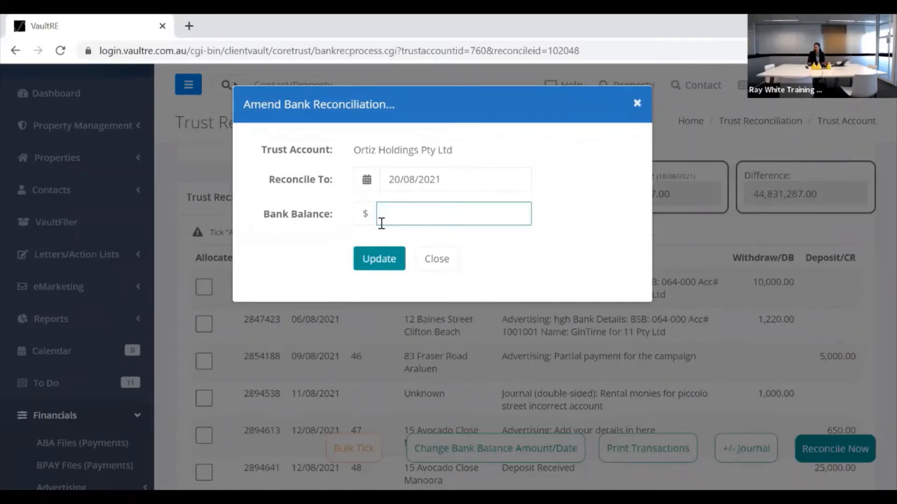
pyautogui.write('123,564.00')
pyautogui.click(378, 261)
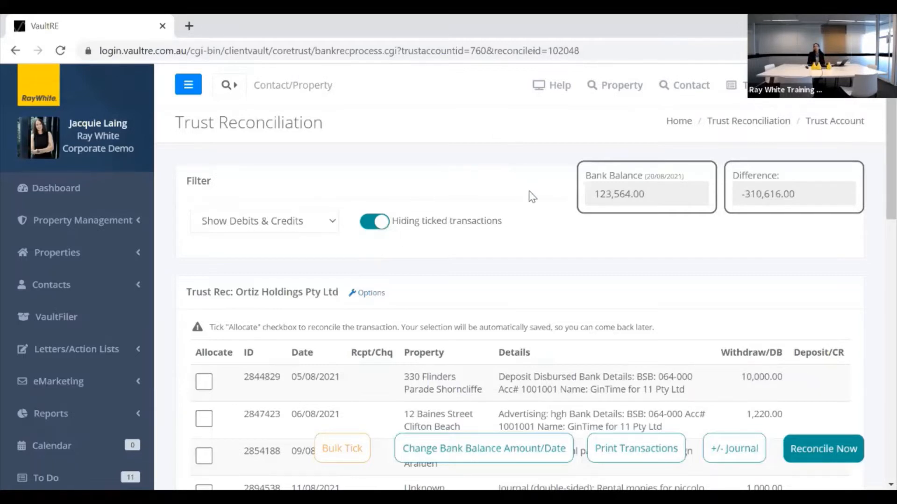
pyautogui.scroll(-1, 531, 207)
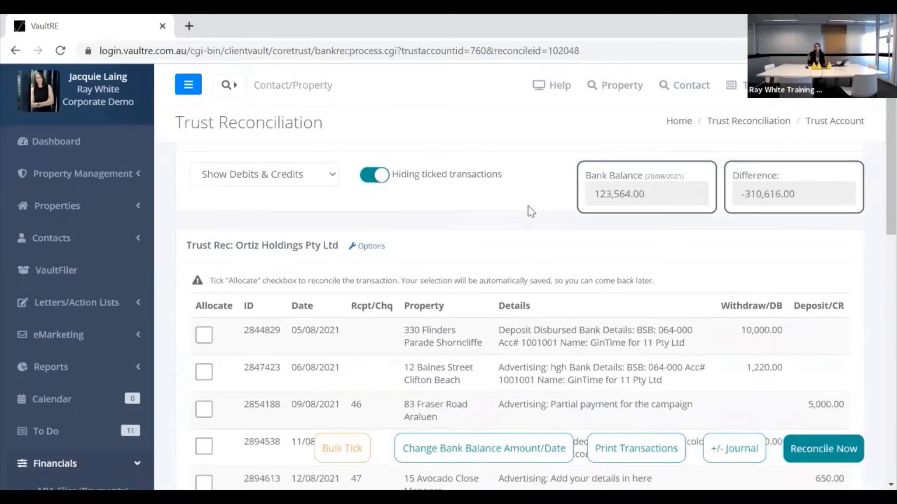
pyautogui.scroll(-1, 506, 244)
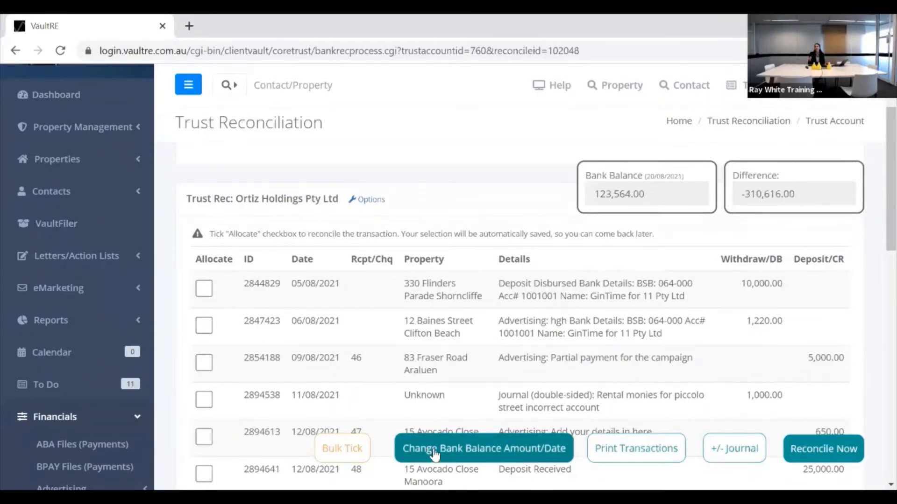
pyautogui.scroll(-7, 428, 280)
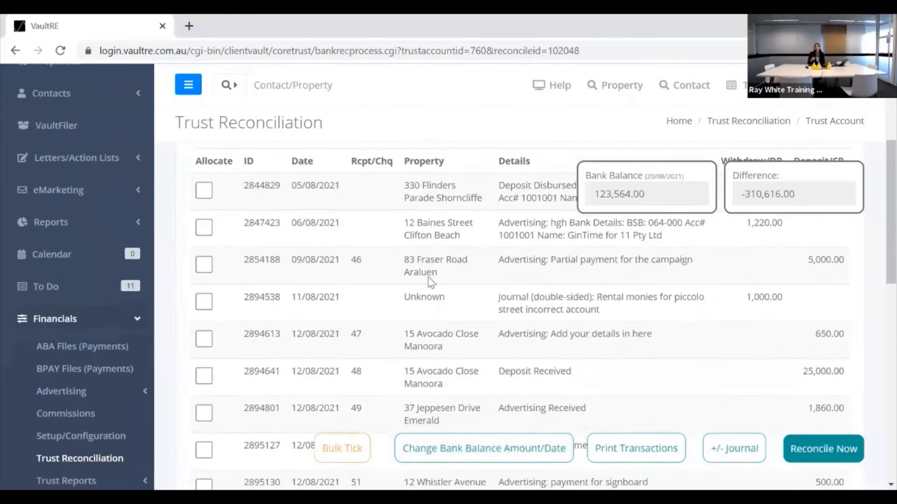
pyautogui.scroll(-7, 434, 288)
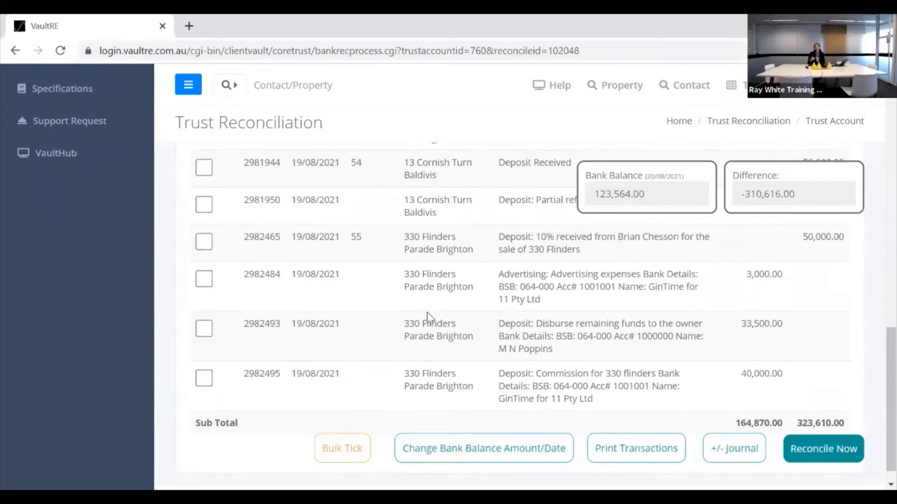
pyautogui.scroll(3, 426, 312)
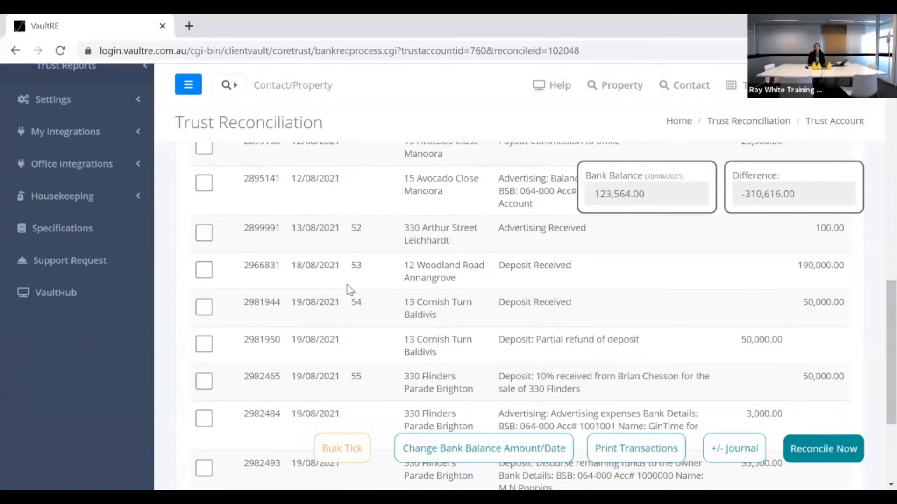
pyautogui.scroll(2, 350, 292)
pyautogui.scroll(6, 351, 294)
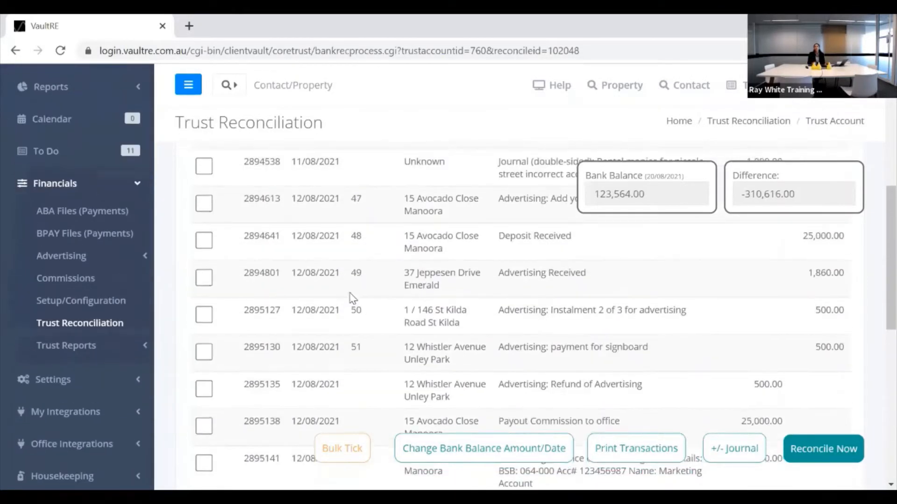
pyautogui.scroll(3, 353, 298)
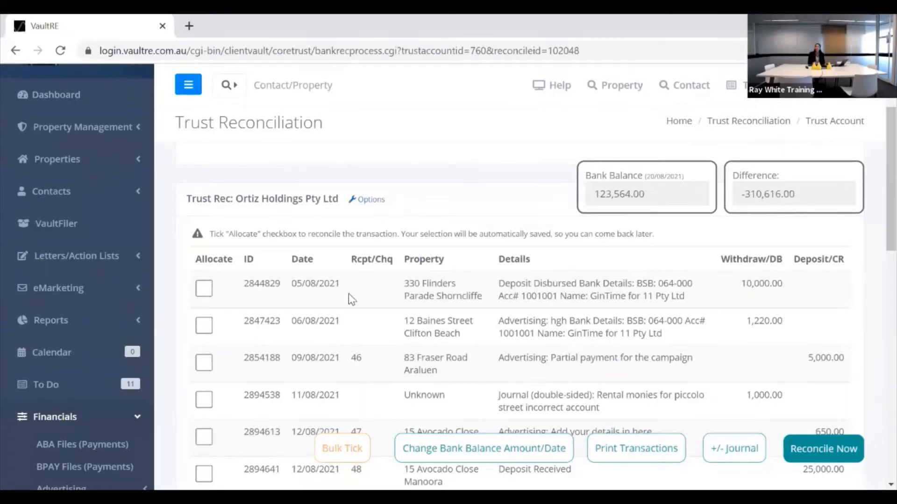
pyautogui.scroll(-2, 350, 294)
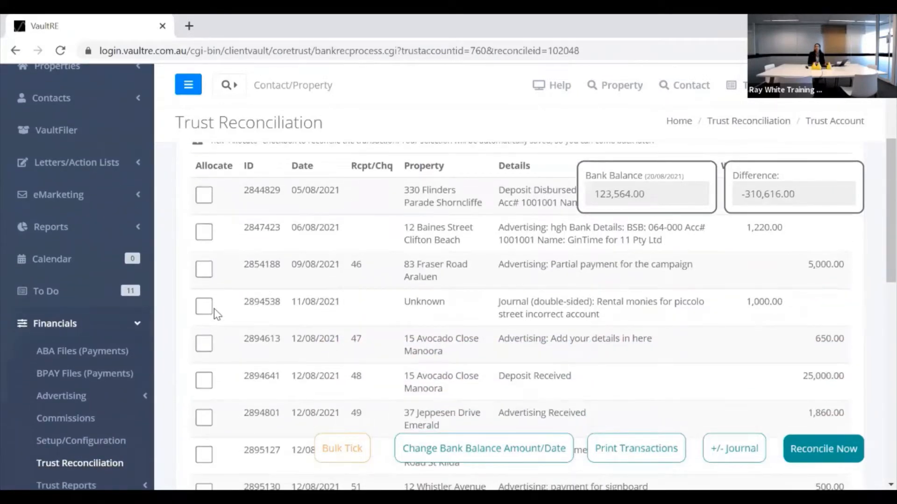
pyautogui.click(203, 307)
pyautogui.click(204, 346)
pyautogui.click(205, 382)
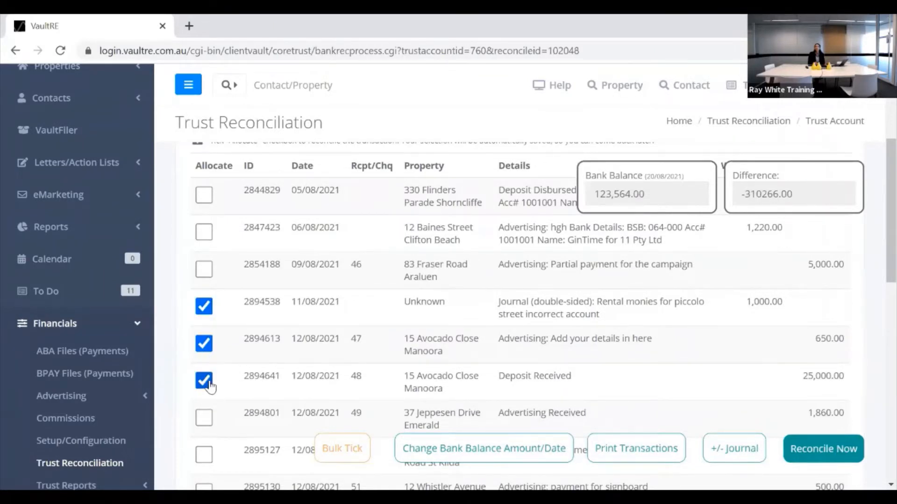
pyautogui.click(204, 418)
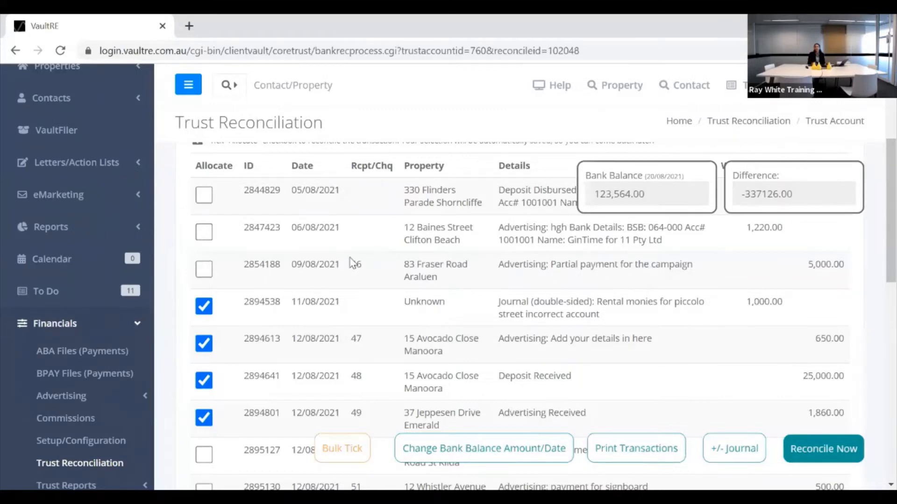
pyautogui.scroll(4, 353, 263)
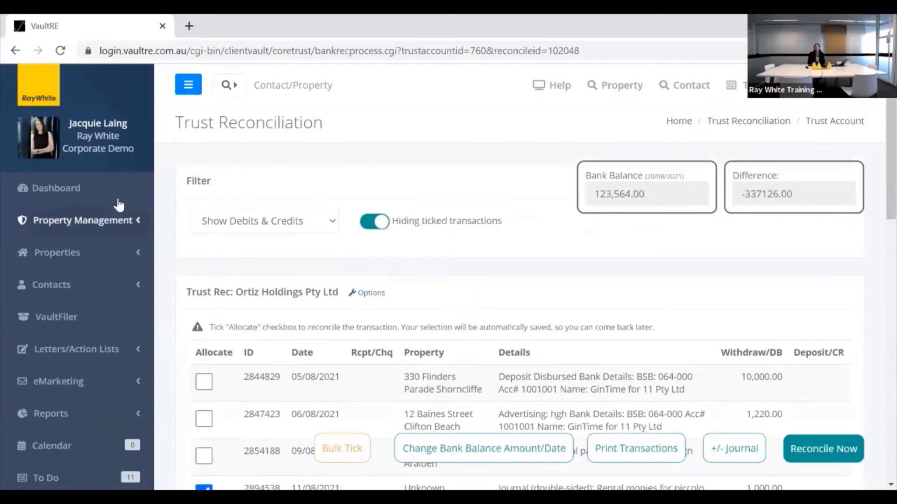
# Leave via the Dashboard, then resume Ortiz Holdings from Trust Reconciliation to confirm allocations persisted.
pyautogui.click(60, 195)
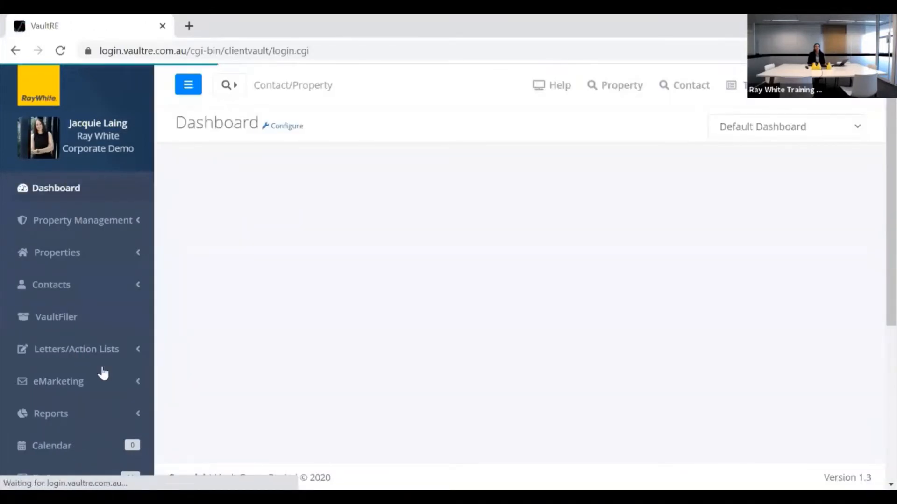
pyautogui.scroll(-3, 68, 381)
pyautogui.click(70, 370)
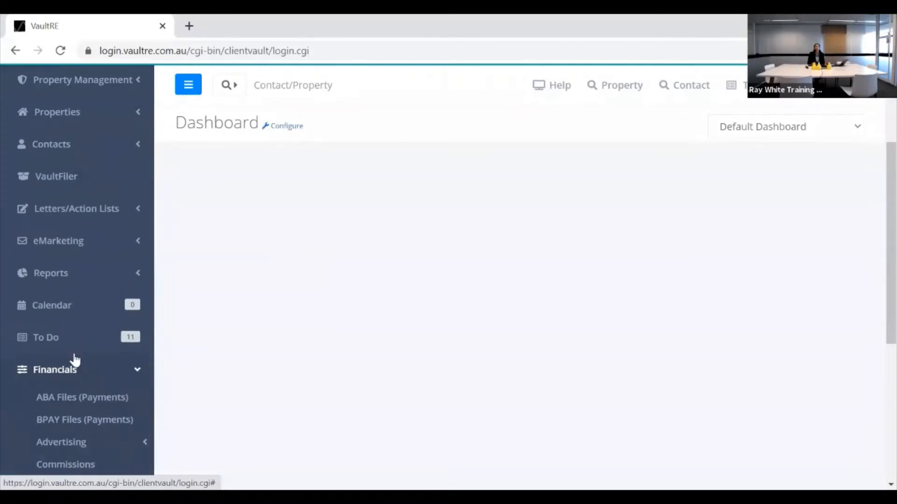
pyautogui.click(67, 373)
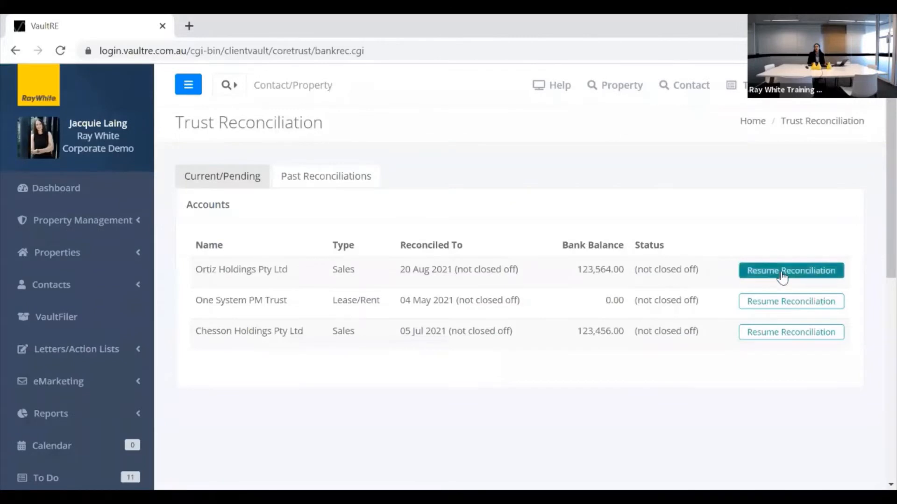
pyautogui.click(782, 277)
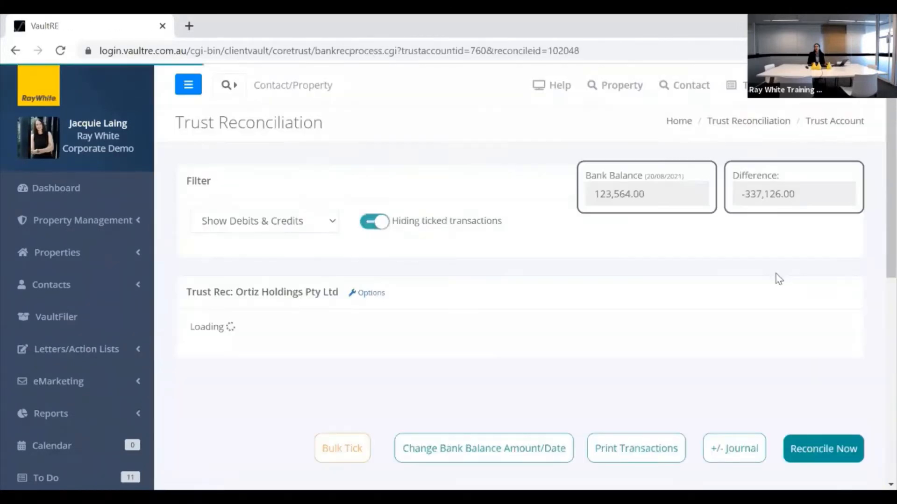
pyautogui.scroll(-6, 530, 273)
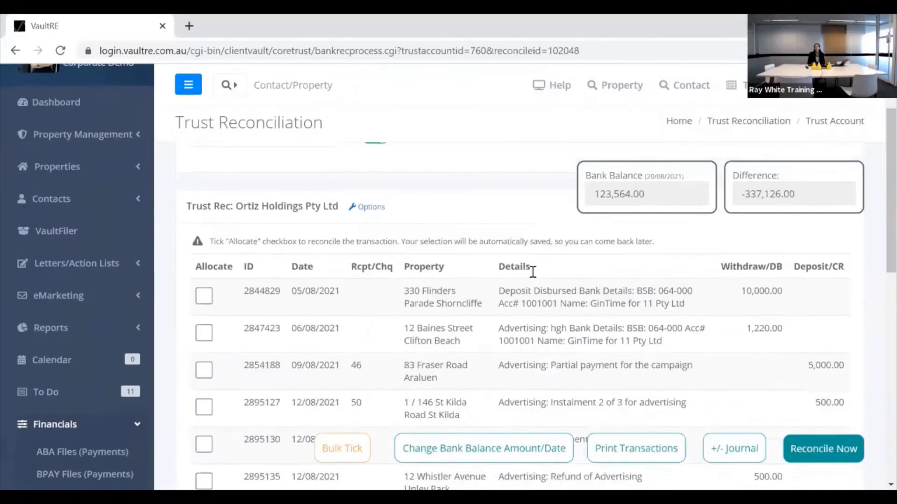
pyautogui.scroll(-6, 532, 277)
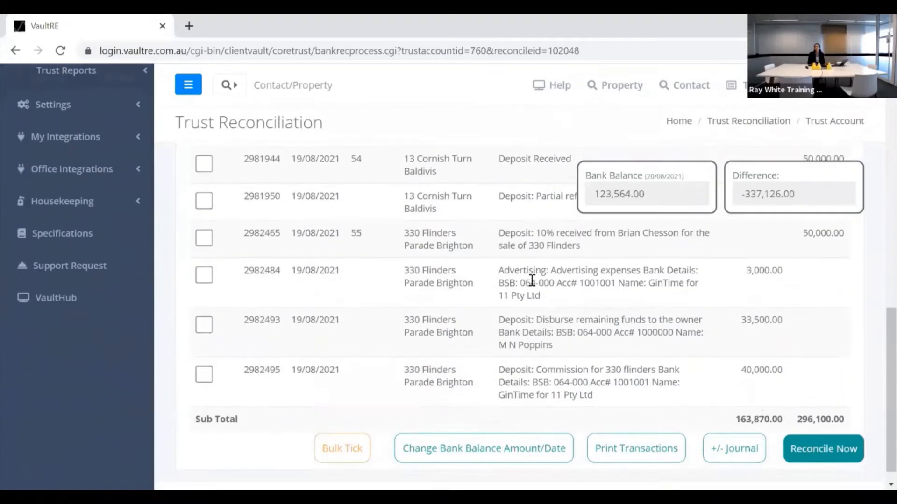
pyautogui.scroll(1, 535, 283)
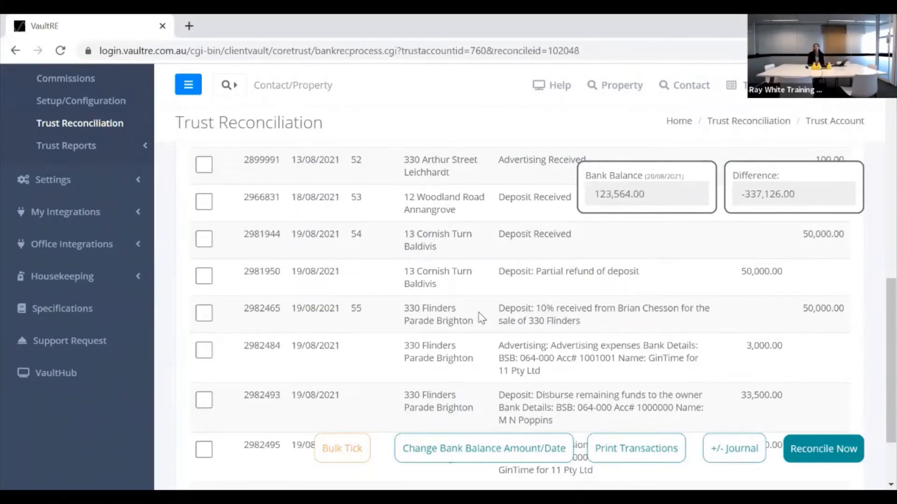
pyautogui.scroll(1, 480, 316)
pyautogui.scroll(10, 481, 316)
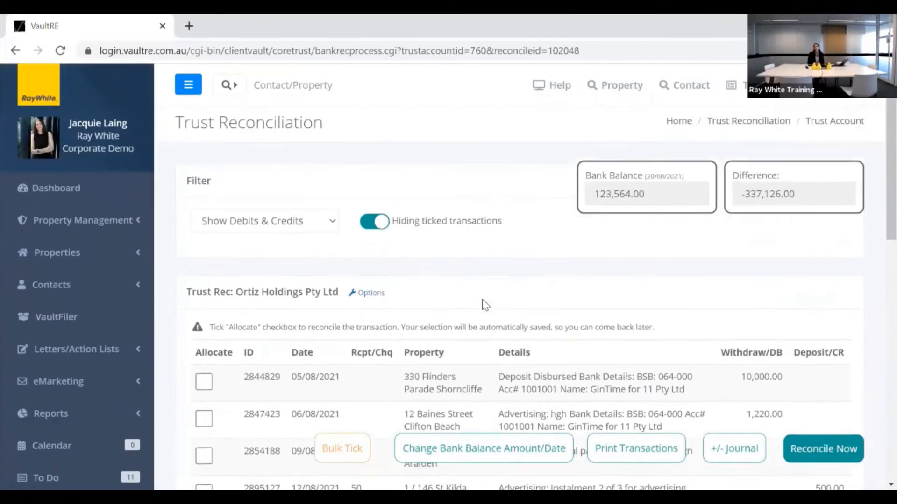
pyautogui.click(381, 227)
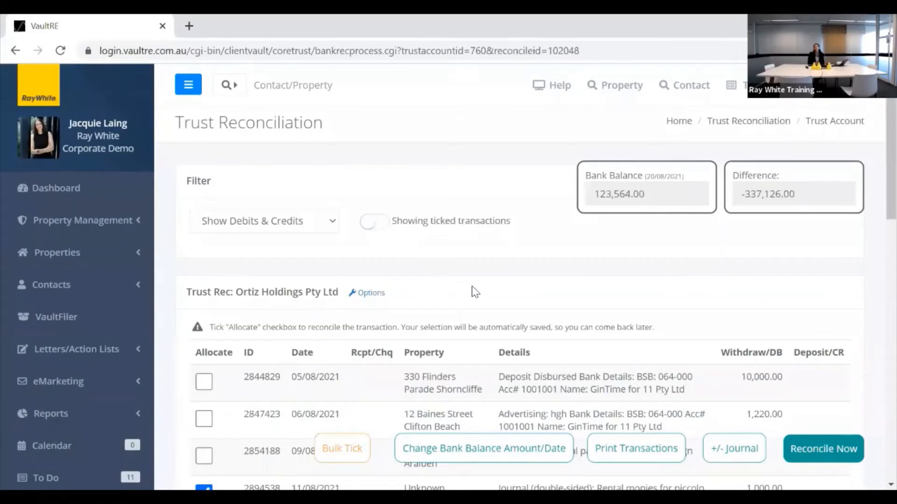
pyautogui.scroll(-8, 481, 288)
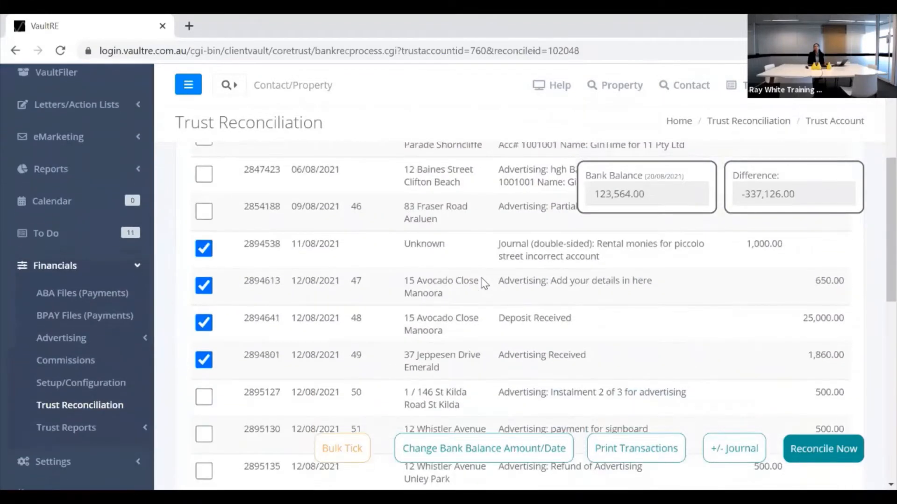
pyautogui.scroll(-10, 484, 283)
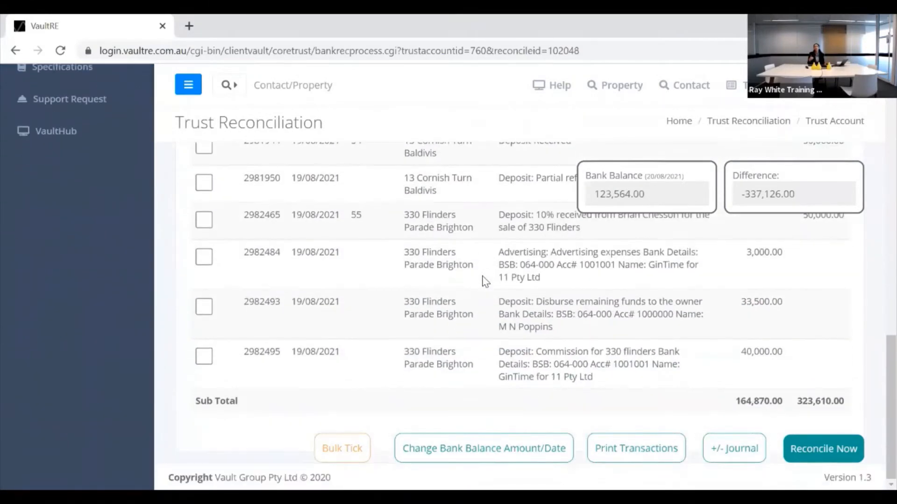
pyautogui.scroll(1, 486, 278)
pyautogui.scroll(10, 486, 278)
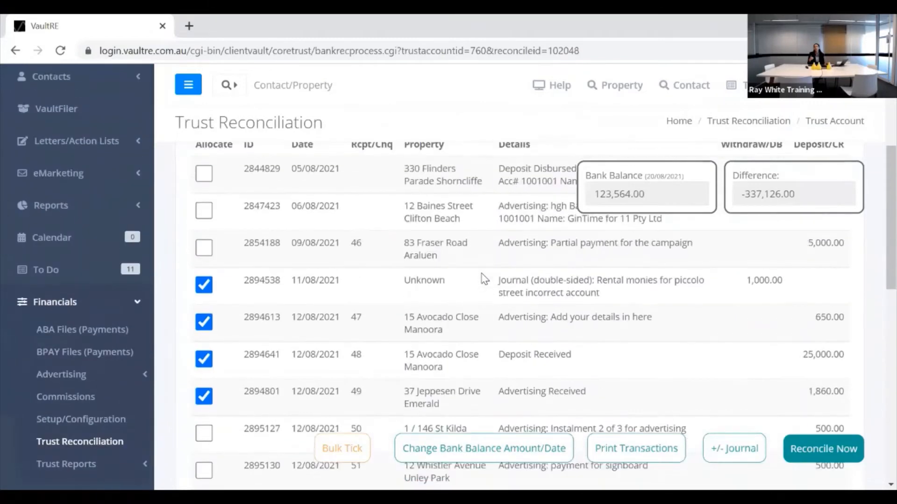
pyautogui.scroll(4, 485, 279)
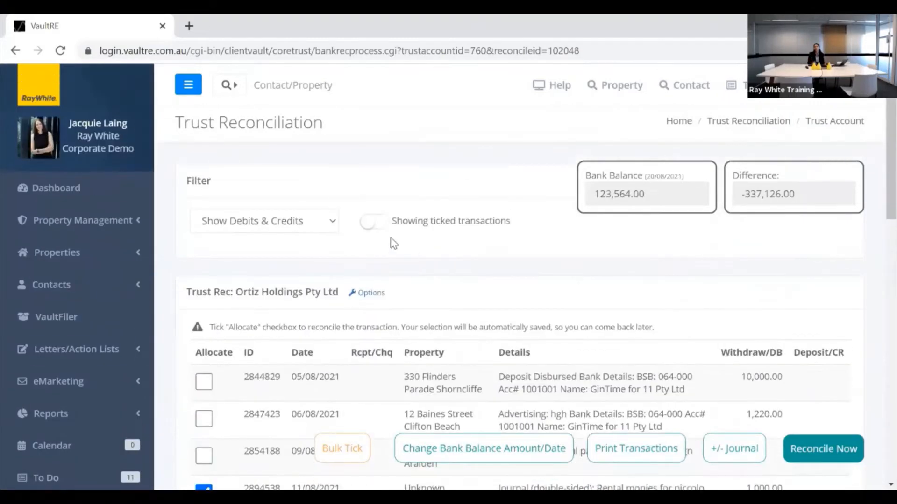
pyautogui.click(370, 224)
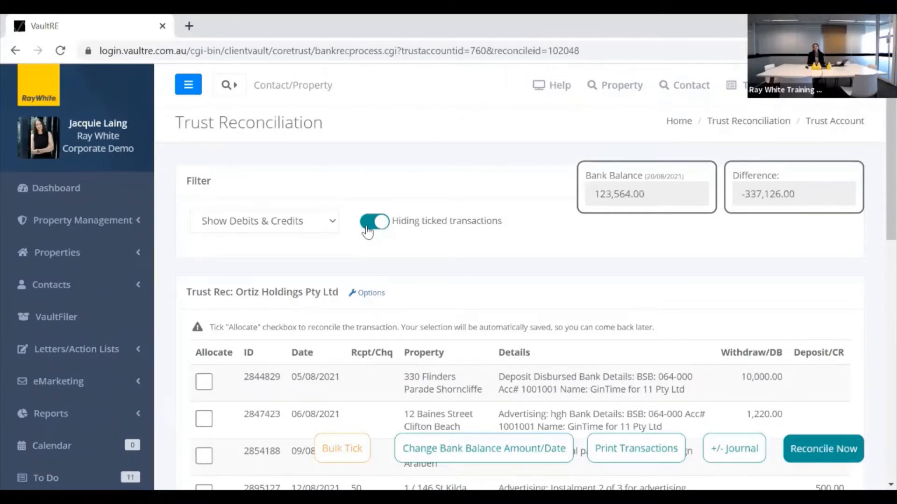
pyautogui.scroll(-2, 439, 222)
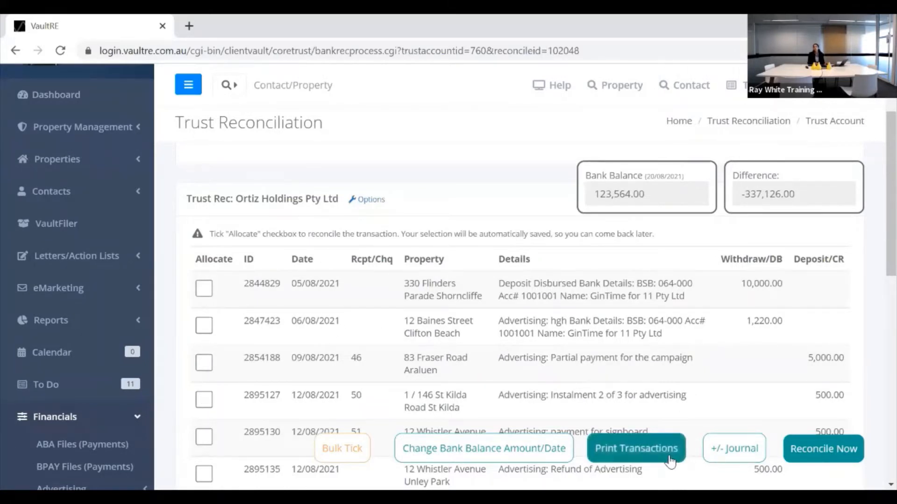
# Start a journal item, leave its type on Deposit, then cancel without adding it.
pyautogui.click(726, 449)
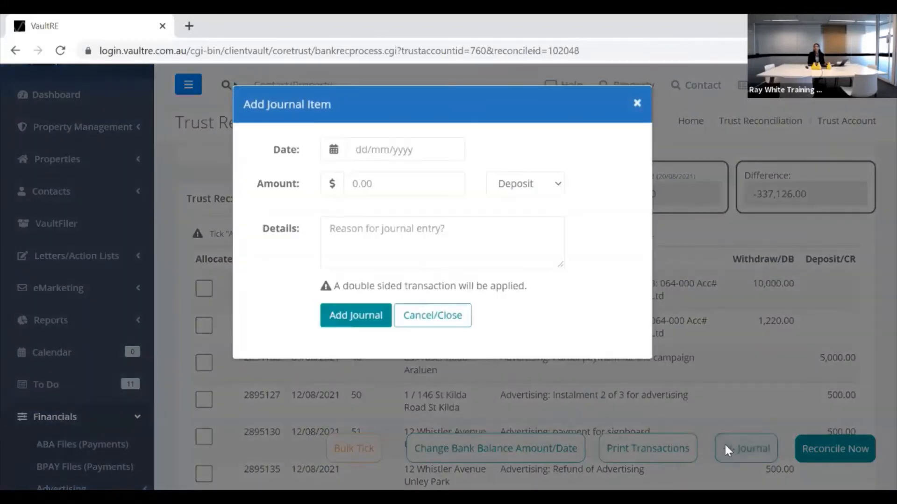
pyautogui.click(561, 187)
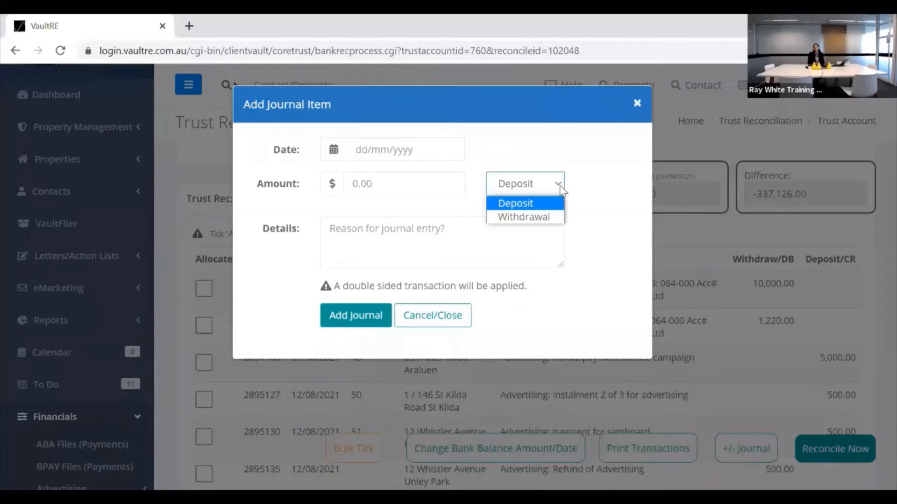
pyautogui.click(561, 186)
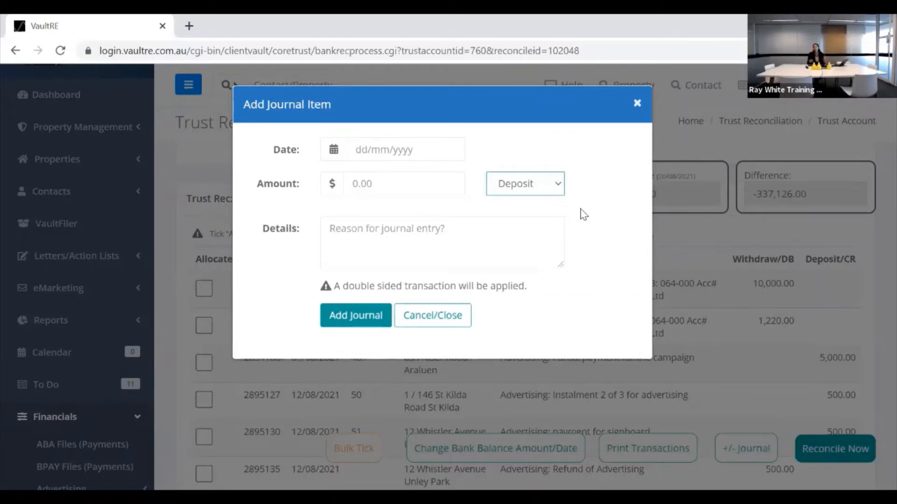
pyautogui.click(434, 318)
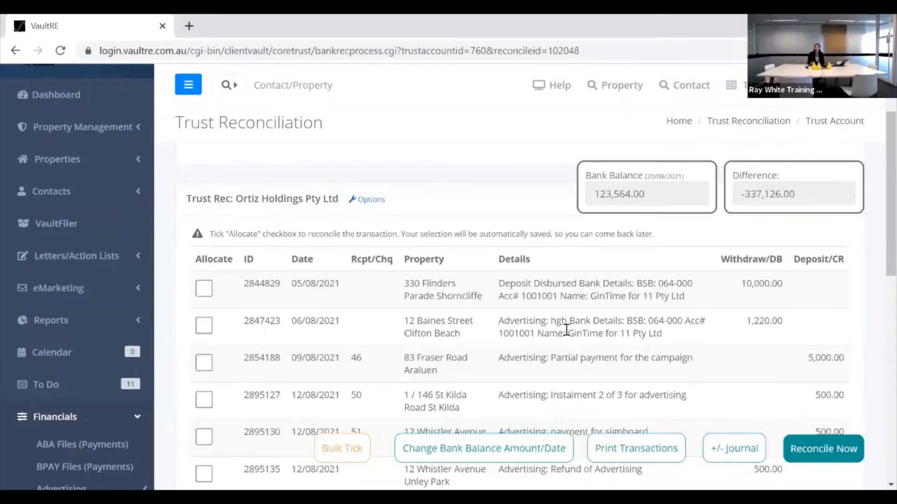
pyautogui.scroll(2, 567, 330)
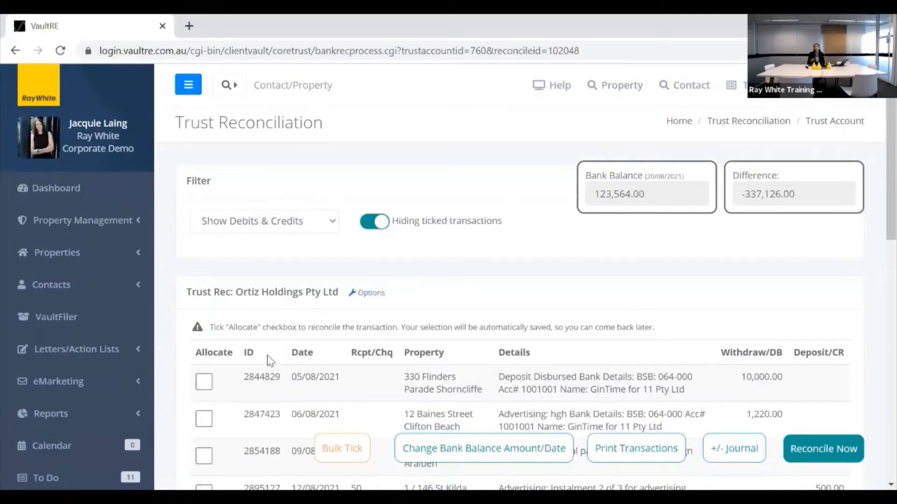
pyautogui.scroll(-3, 268, 362)
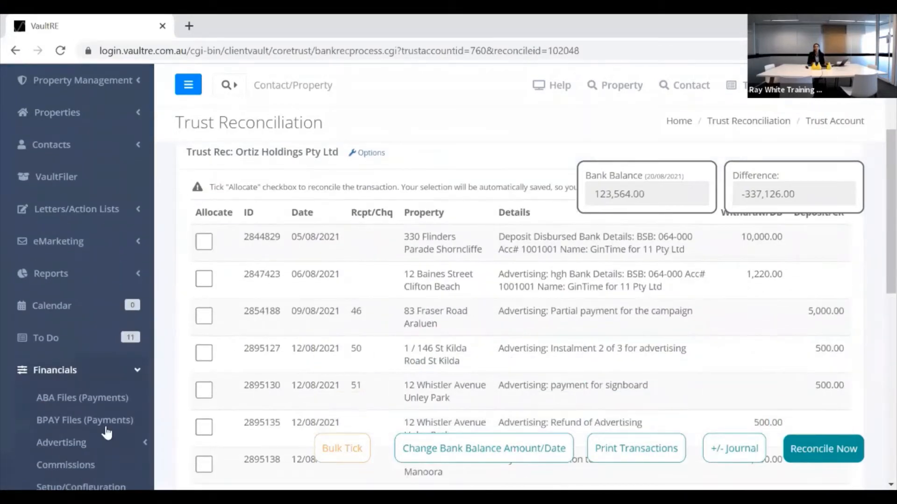
pyautogui.scroll(-2, 86, 419)
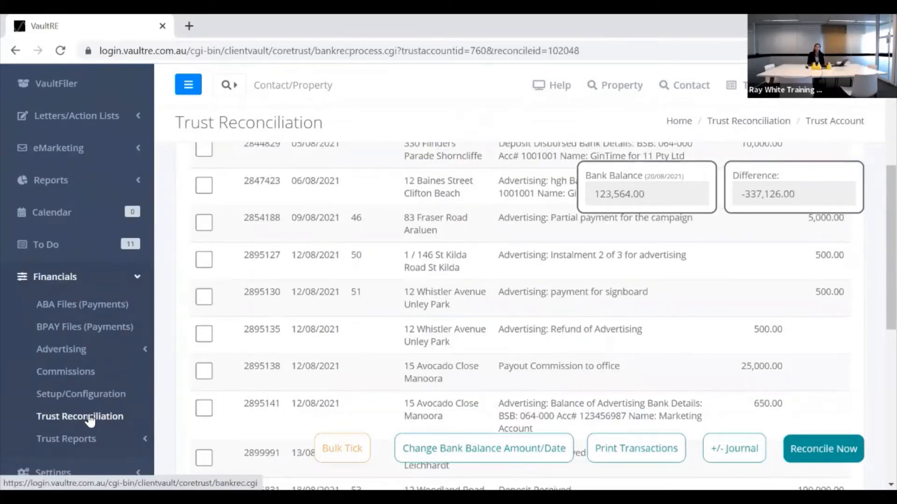
# Show the Past Reconciliations tab under Trust Reconciliation.
pyautogui.click(85, 417)
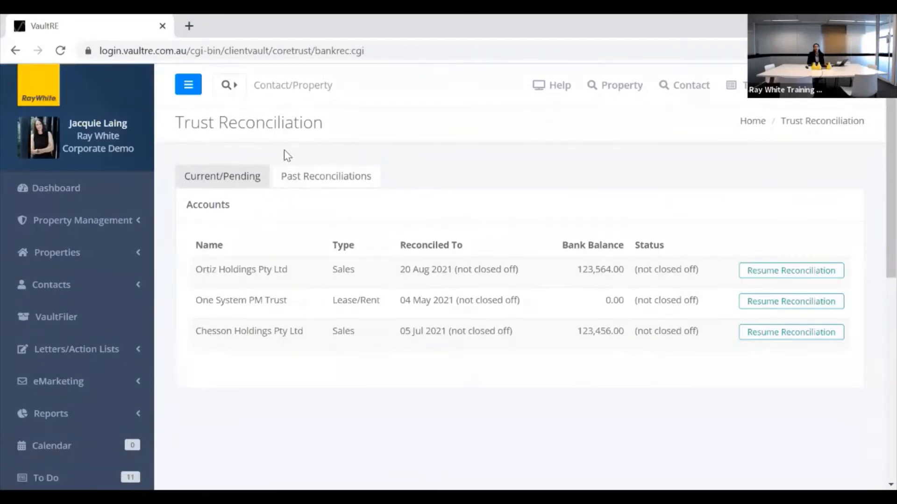
pyautogui.click(301, 183)
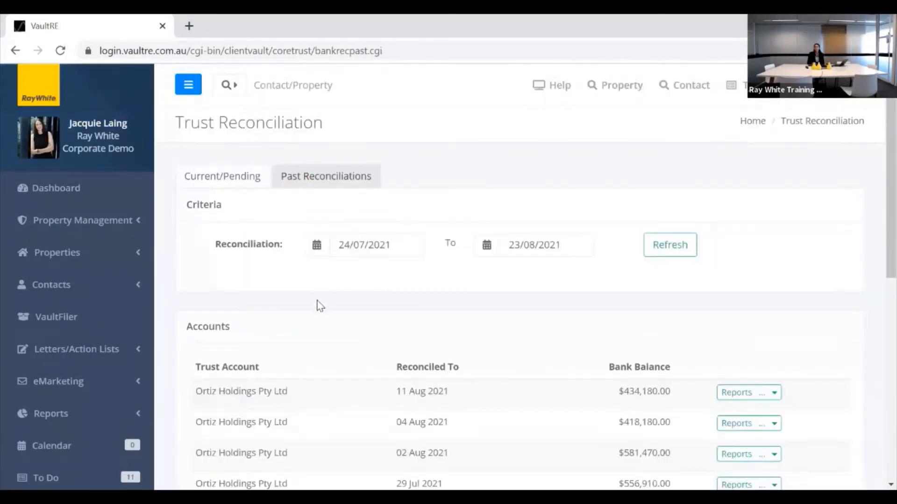
pyautogui.scroll(-2, 328, 322)
pyautogui.scroll(2, 325, 314)
# Set the start date to 01/04/2021 and refresh to list reconciliations back to 04 May 2021.
pyautogui.click(403, 243)
pyautogui.click(317, 275)
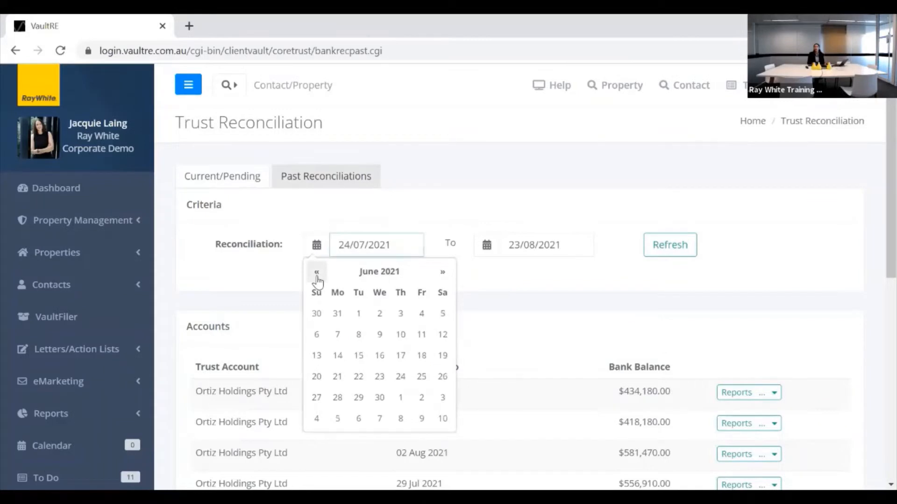
pyautogui.click(317, 274)
pyautogui.click(316, 272)
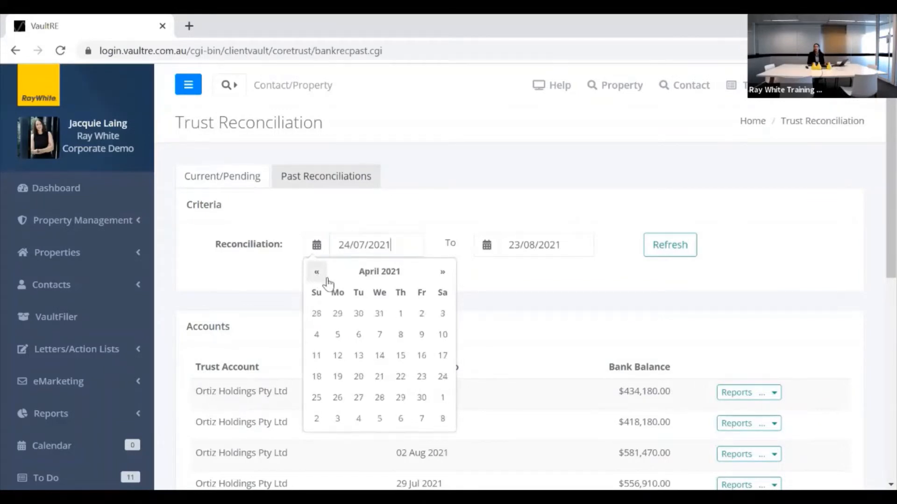
pyautogui.click(400, 314)
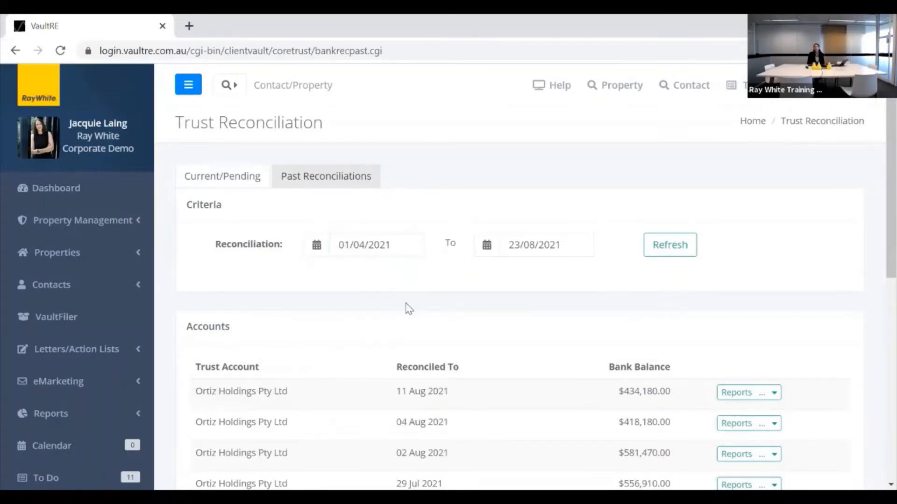
pyautogui.click(677, 249)
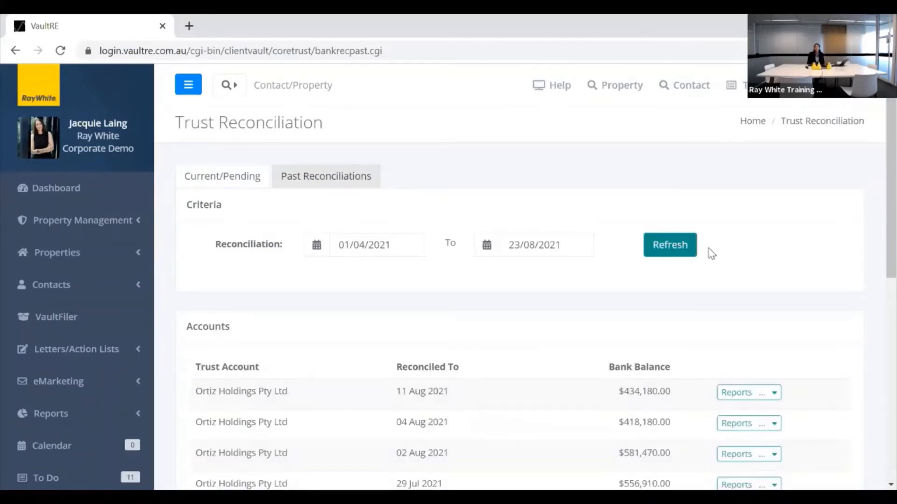
pyautogui.scroll(-2, 754, 255)
pyautogui.scroll(-1, 750, 253)
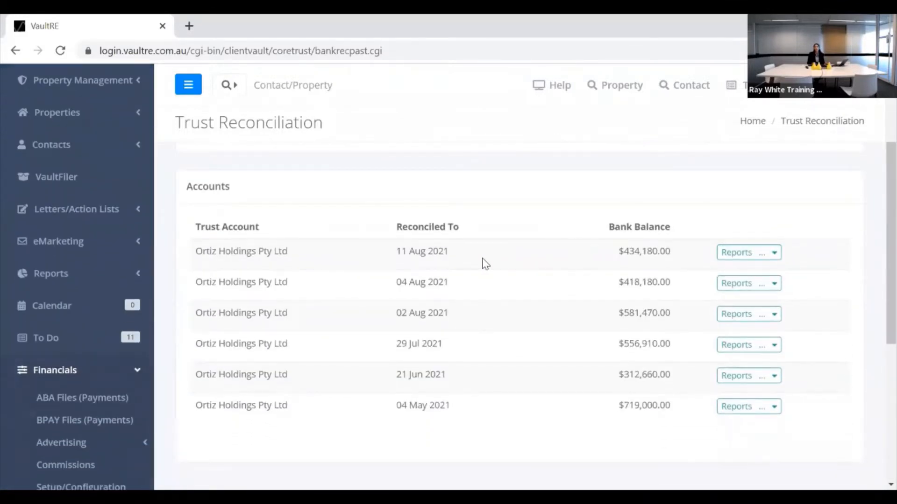
pyautogui.click(738, 318)
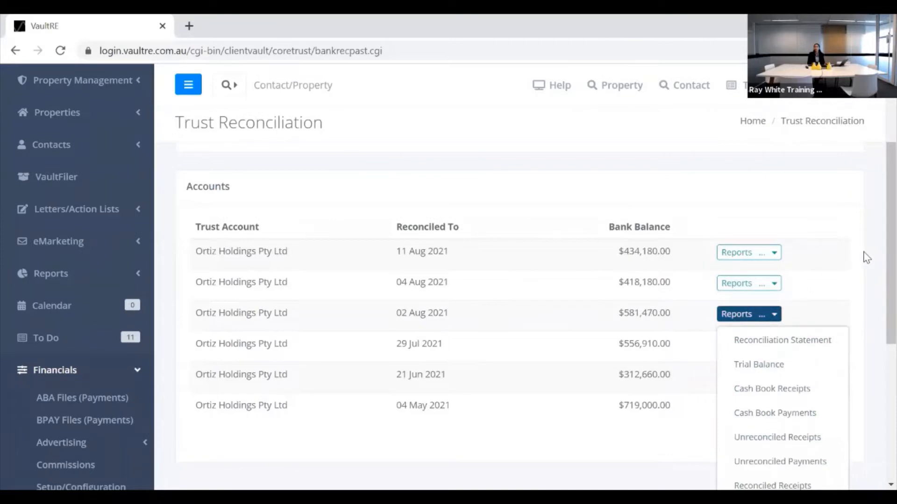
pyautogui.scroll(-2, 867, 257)
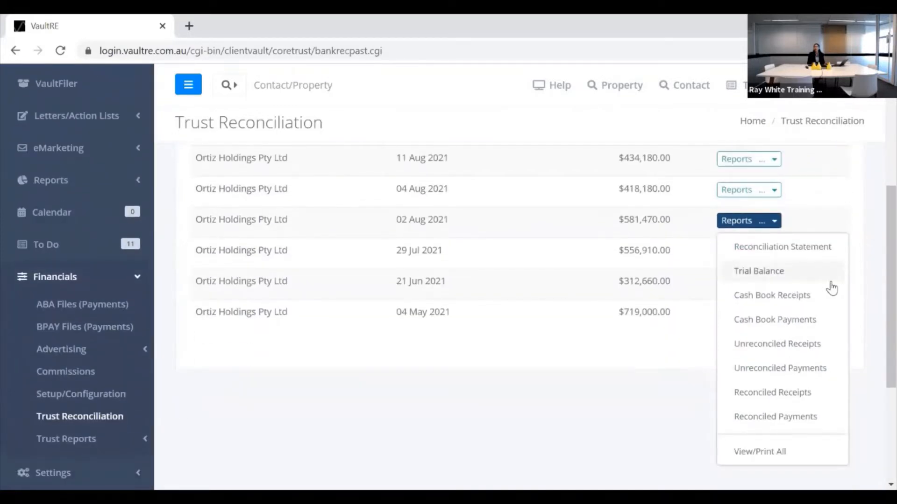
pyautogui.click(756, 419)
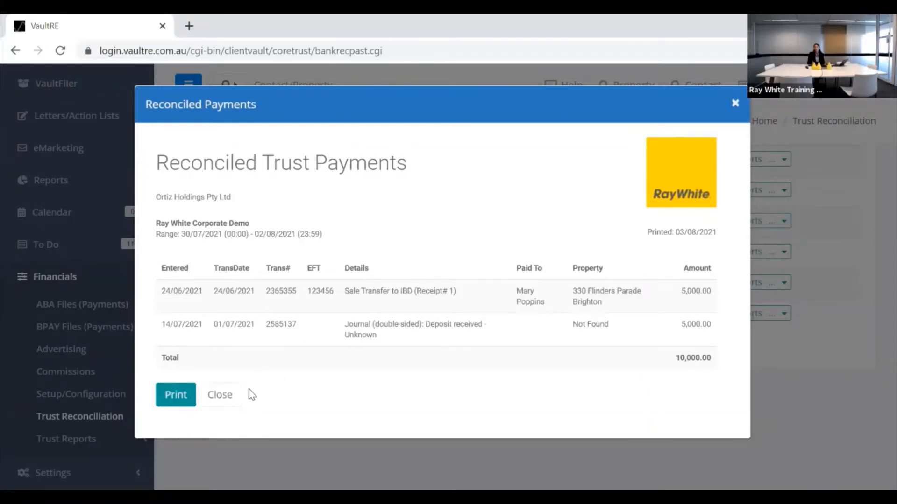
pyautogui.click(223, 396)
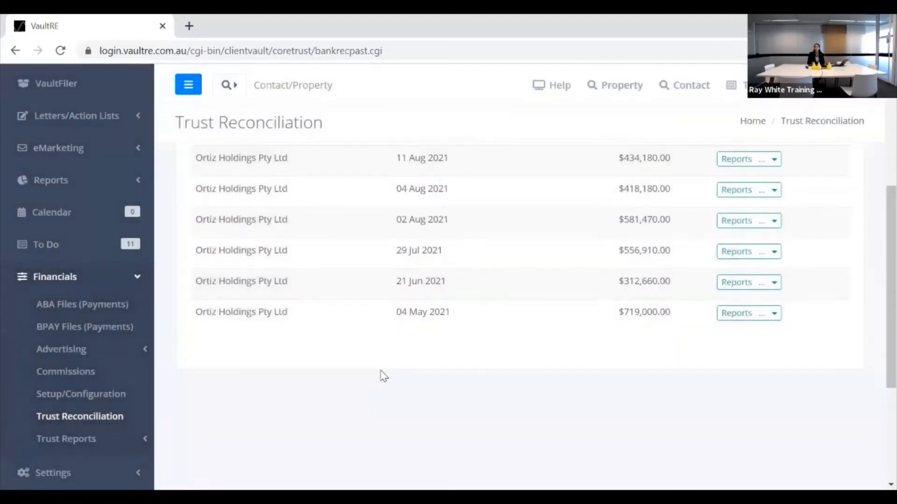
pyautogui.scroll(2, 381, 367)
pyautogui.scroll(-2, 382, 357)
# Open the Deposits Due report from Trust Reports, keeping it ordered by Address.
pyautogui.click(138, 443)
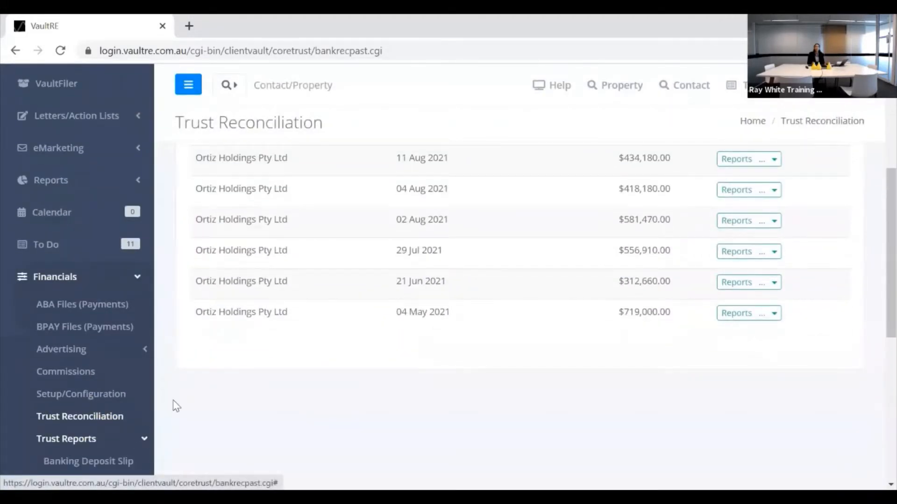
pyautogui.scroll(-4, 142, 378)
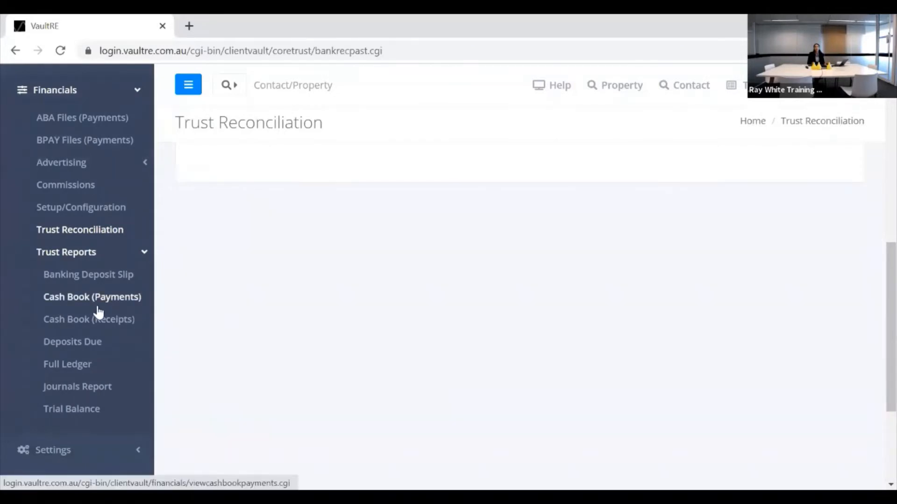
pyautogui.click(71, 346)
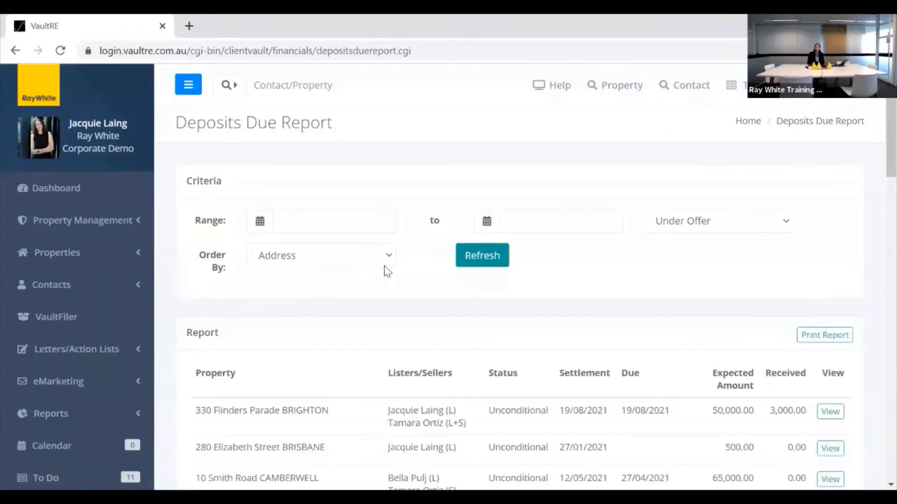
pyautogui.click(389, 257)
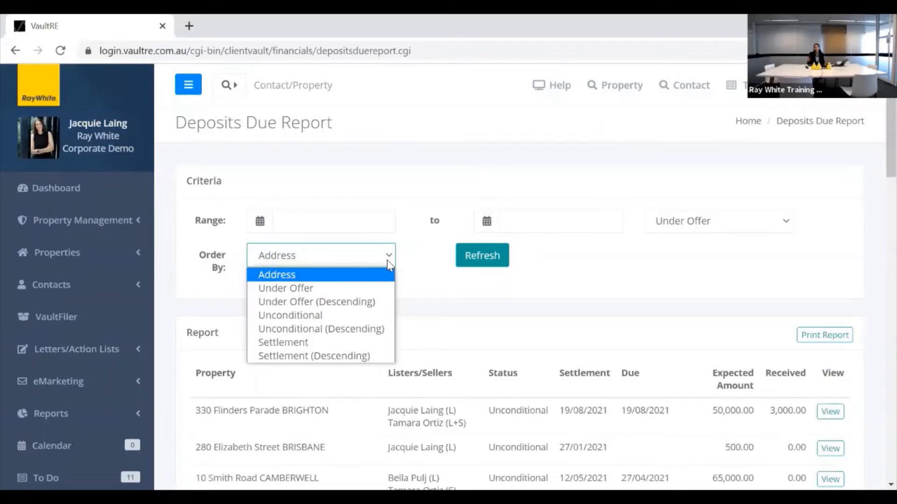
pyautogui.click(489, 301)
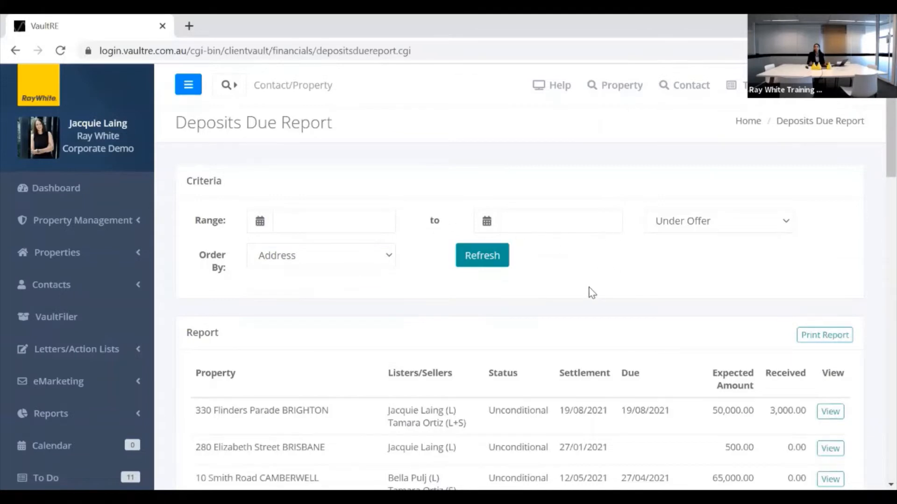
pyautogui.scroll(-2, 568, 297)
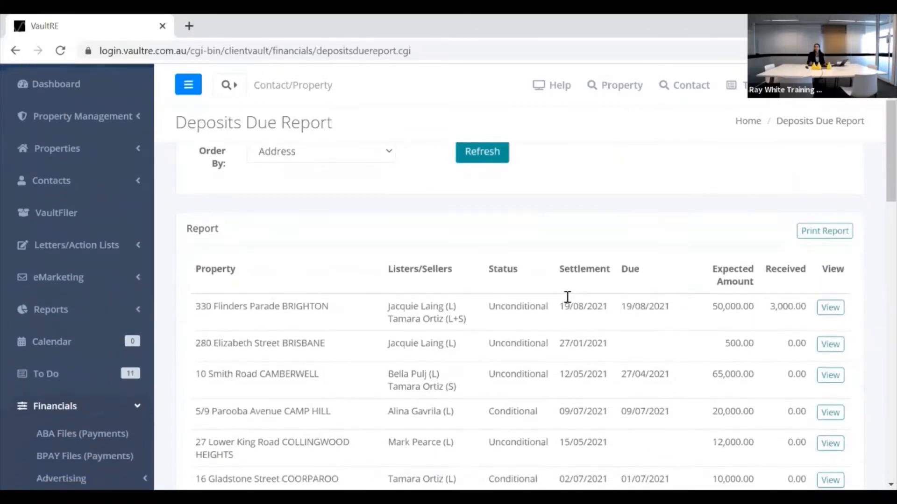
pyautogui.scroll(-2, 567, 297)
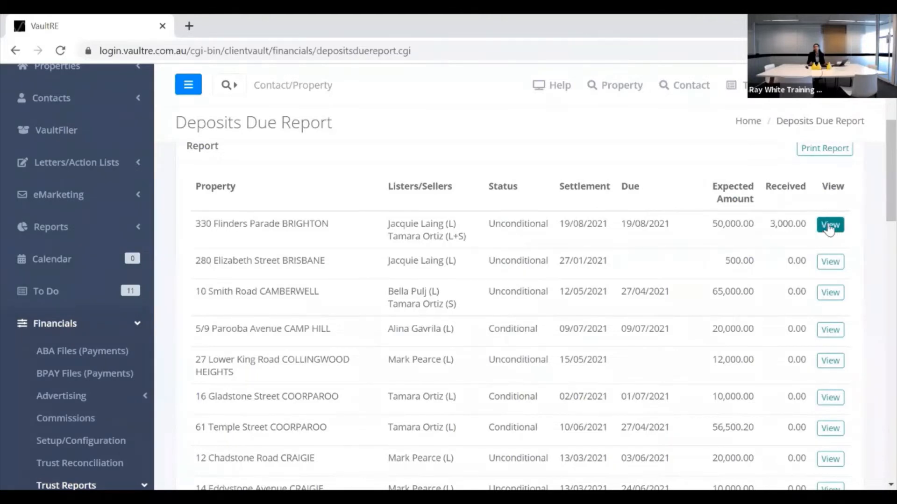
pyautogui.click(829, 226)
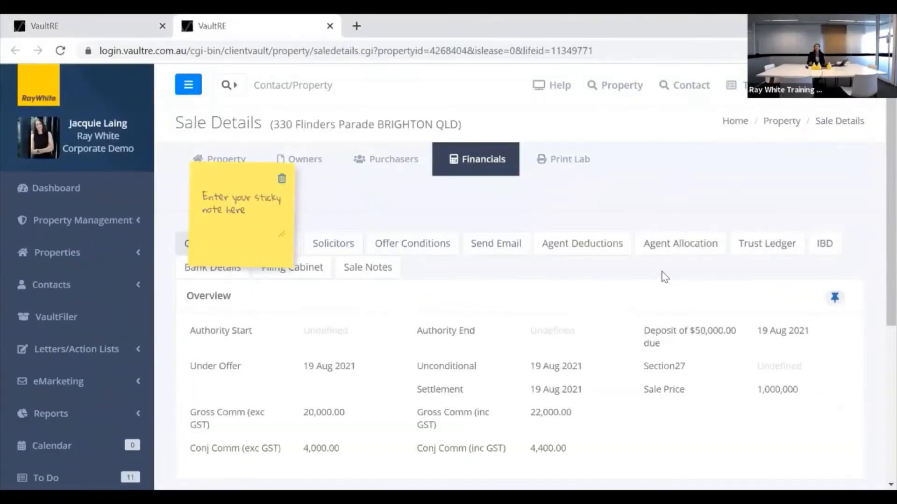
pyautogui.scroll(-5, 665, 277)
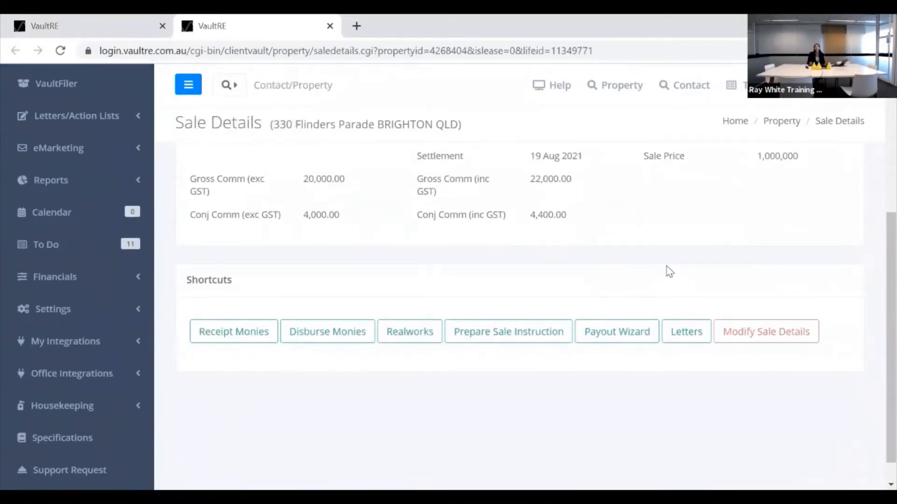
pyautogui.scroll(5, 668, 268)
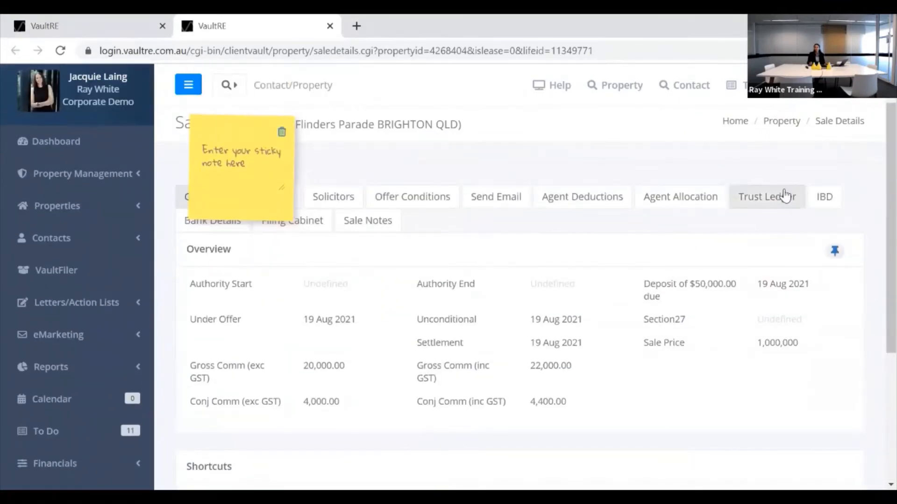
pyautogui.click(775, 201)
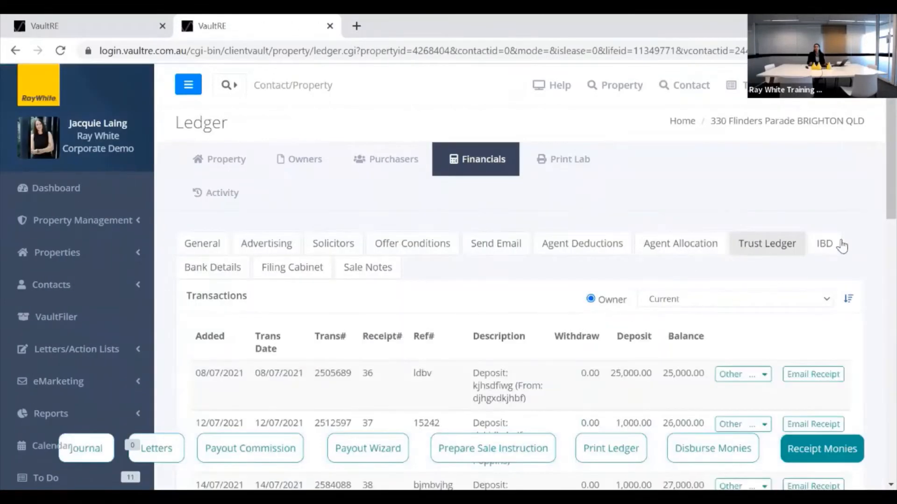
pyautogui.scroll(-8, 877, 196)
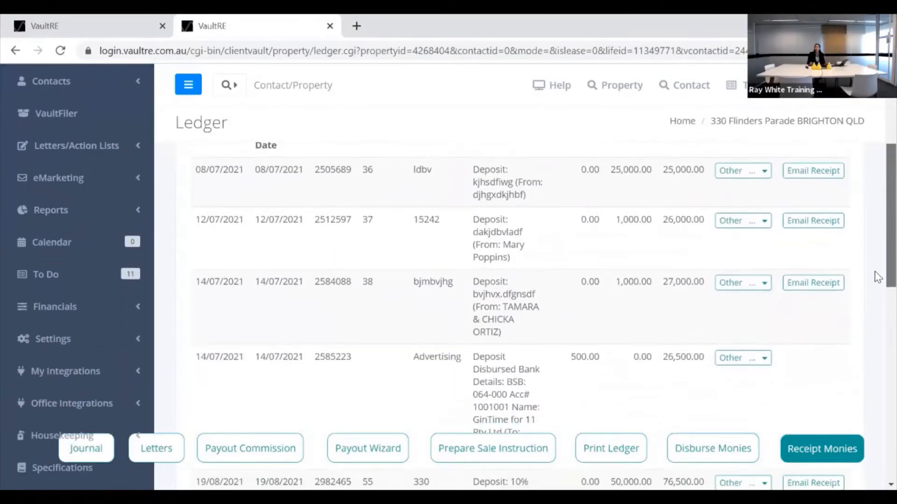
pyautogui.scroll(9, 869, 303)
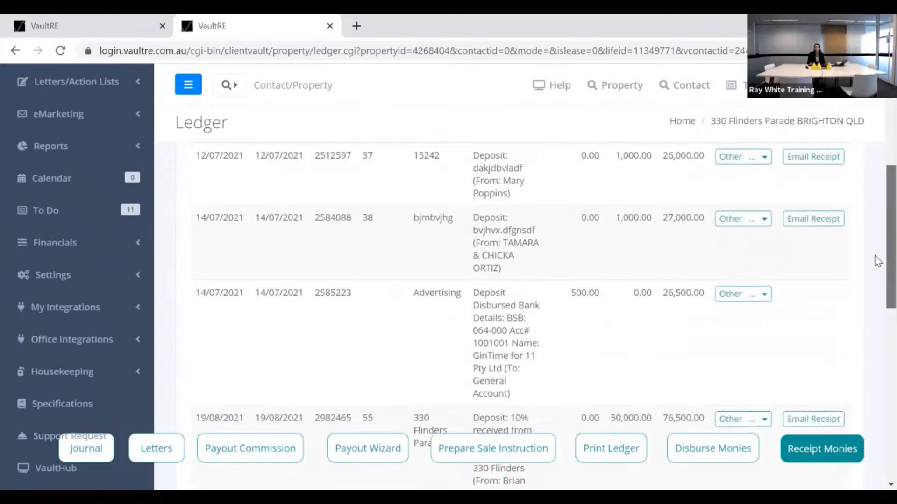
pyautogui.scroll(2, 875, 201)
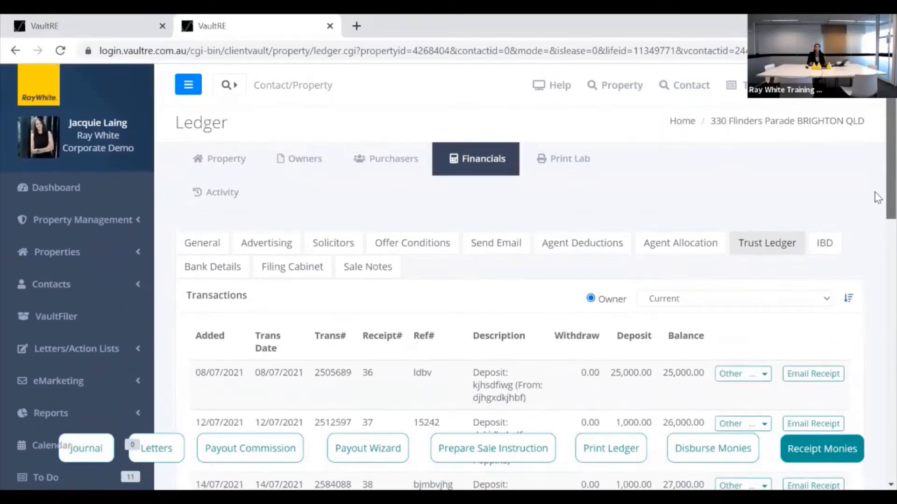
pyautogui.scroll(-4, 876, 234)
pyautogui.scroll(-2, 872, 250)
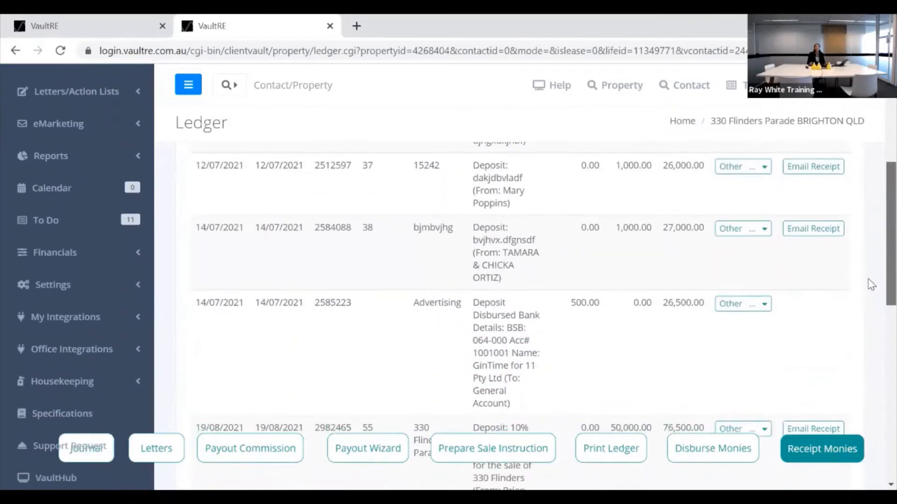
# Expand Financials and Trust Reports in the sidebar to reveal Trial Balance.
pyautogui.click(125, 258)
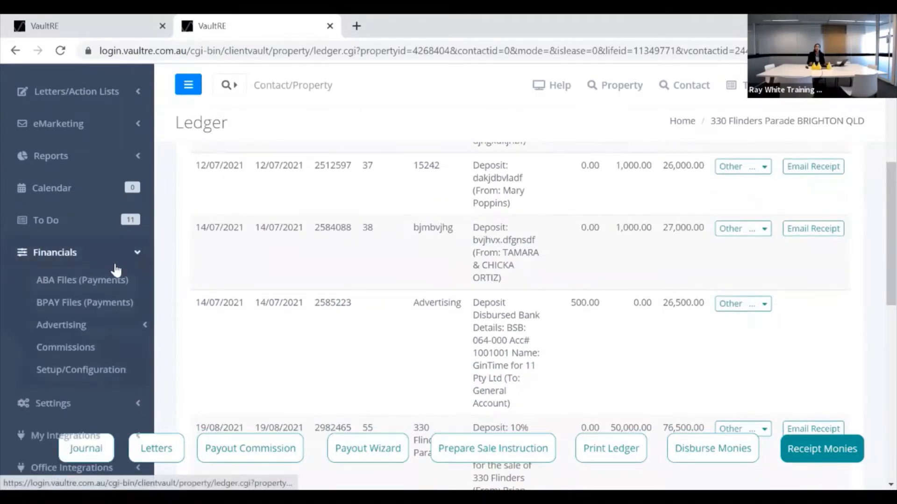
pyautogui.scroll(-2, 112, 337)
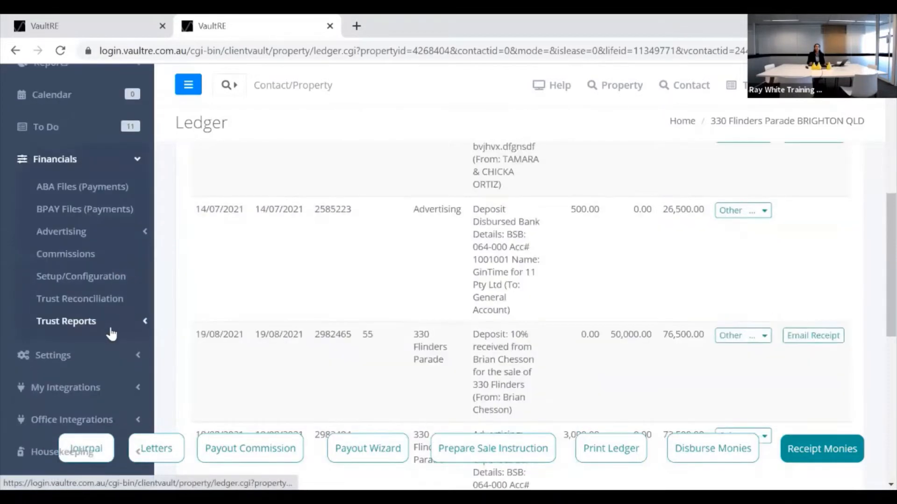
pyautogui.click(111, 327)
pyautogui.scroll(-2, 113, 334)
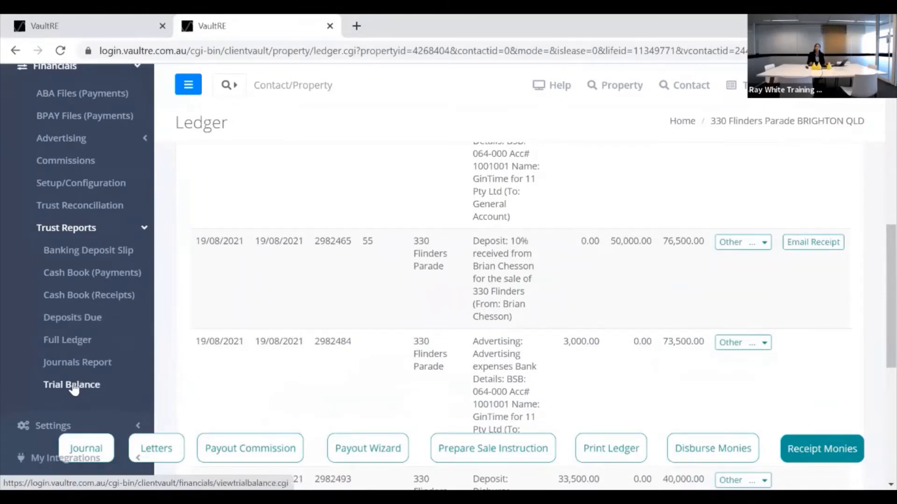
# Run the Trial Balance report for the Ortiz Holdings Pty Ltd trust account.
pyautogui.click(73, 387)
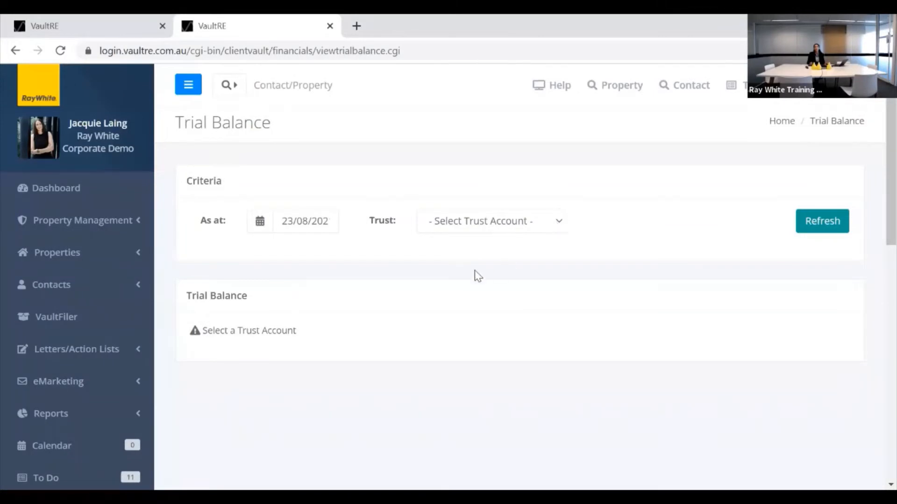
pyautogui.click(467, 221)
pyautogui.click(460, 255)
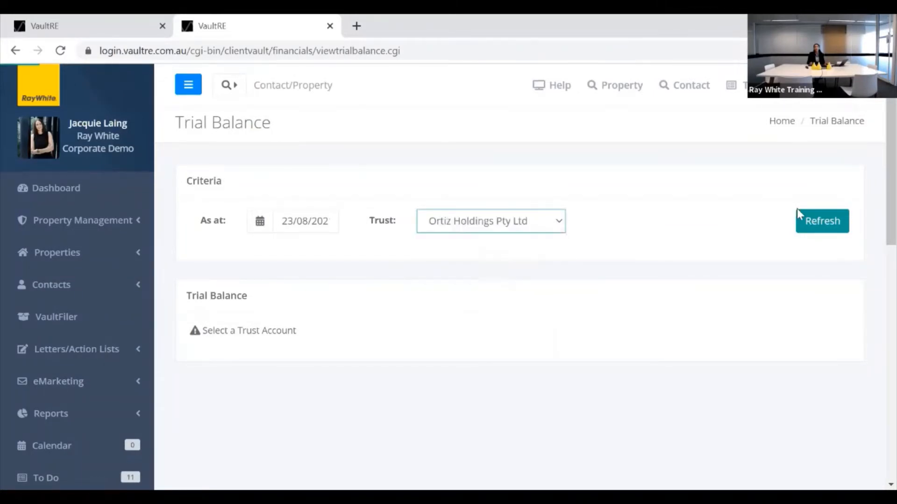
pyautogui.click(819, 224)
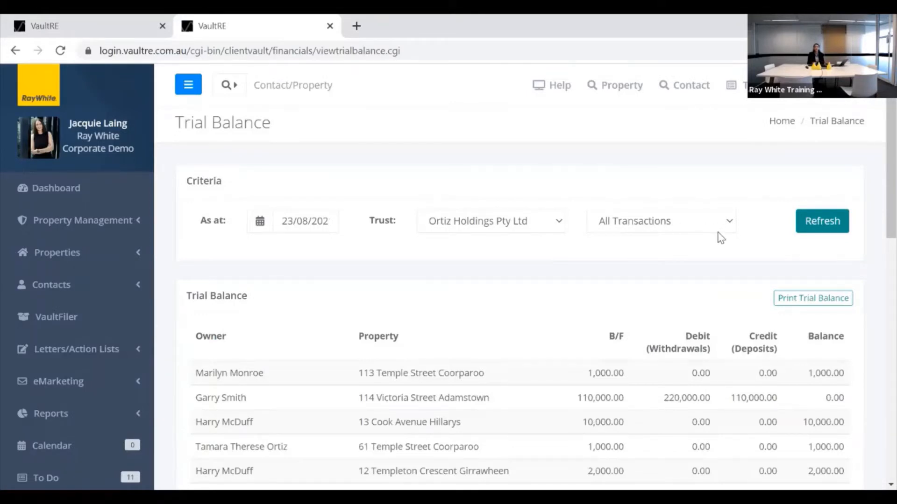
pyautogui.click(730, 224)
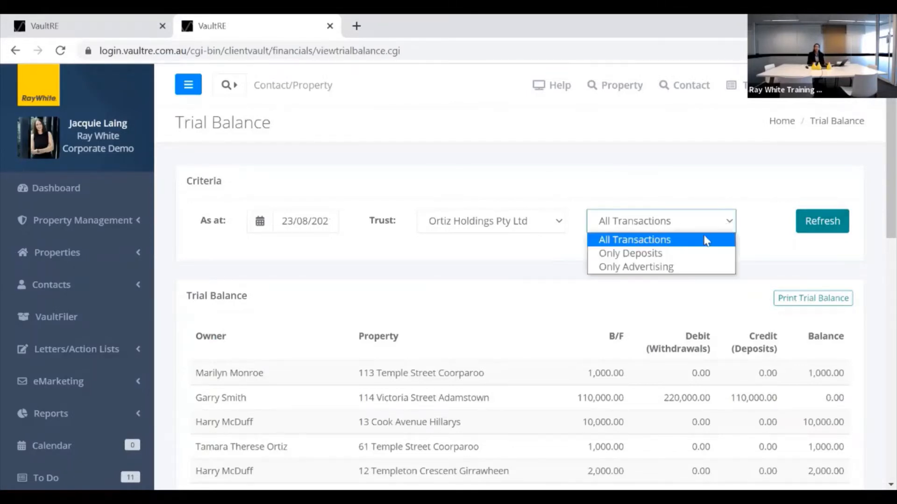
pyautogui.click(651, 258)
pyautogui.click(811, 232)
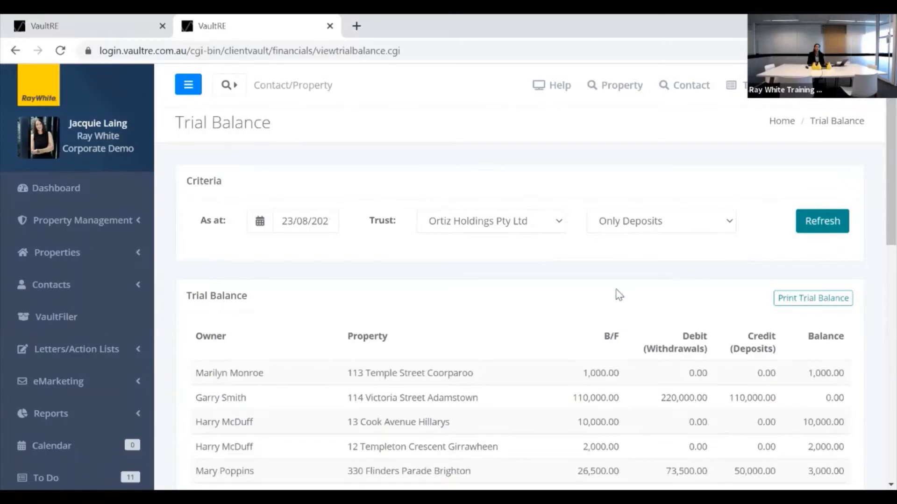
pyautogui.scroll(-3, 541, 301)
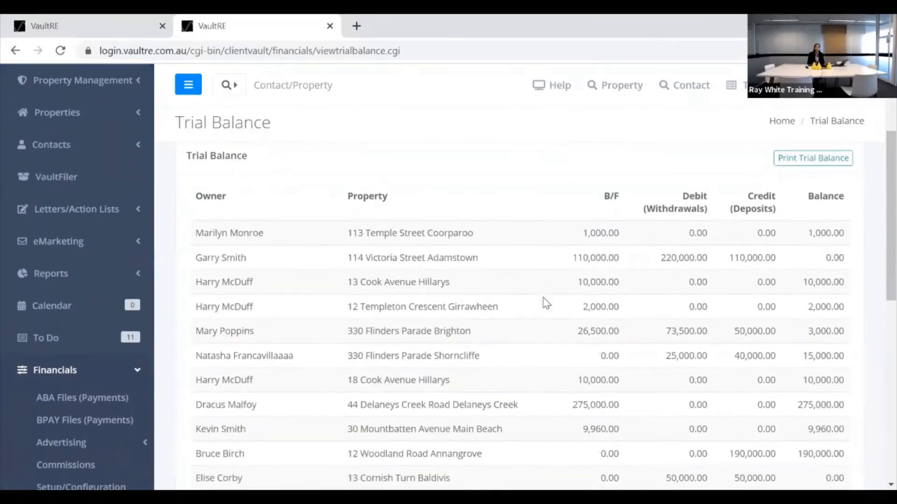
pyautogui.scroll(3, 544, 301)
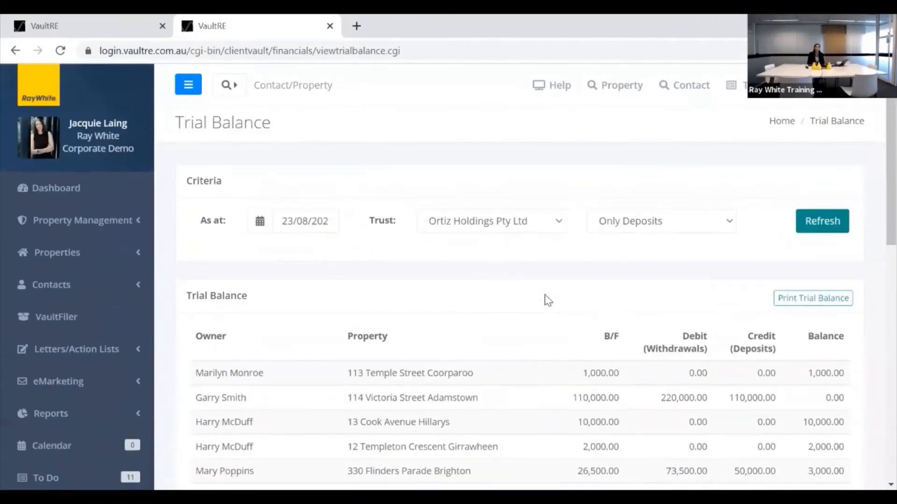
pyautogui.click(710, 220)
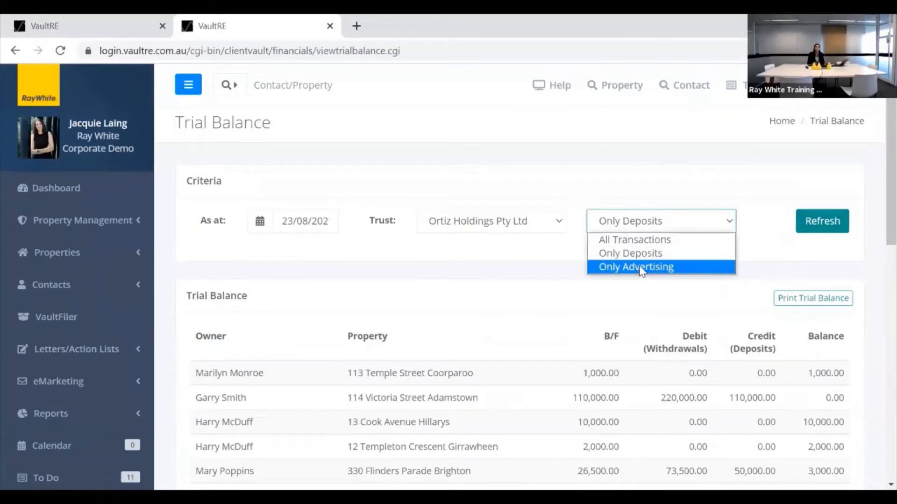
# Refresh the trial balance with Only Advertising, reviewing totals 5,370.00, 8,610.00 and 33,960.00.
pyautogui.click(641, 267)
pyautogui.click(813, 225)
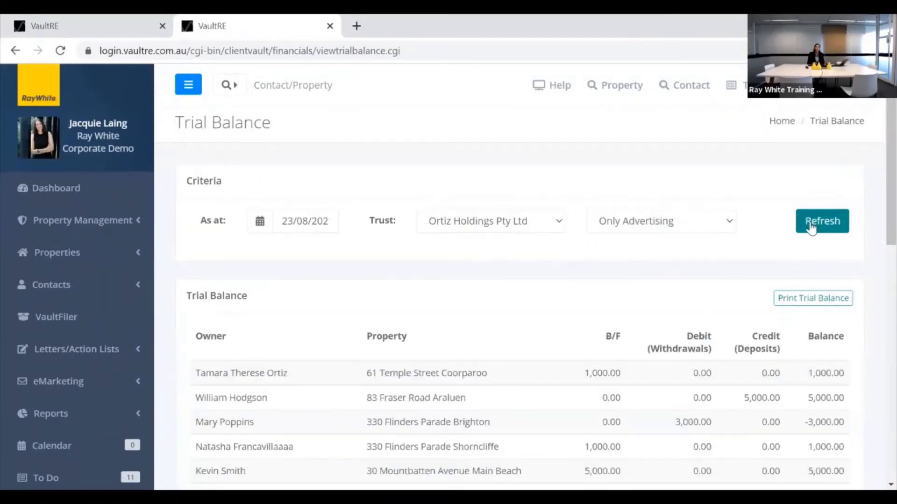
pyautogui.scroll(-8, 643, 278)
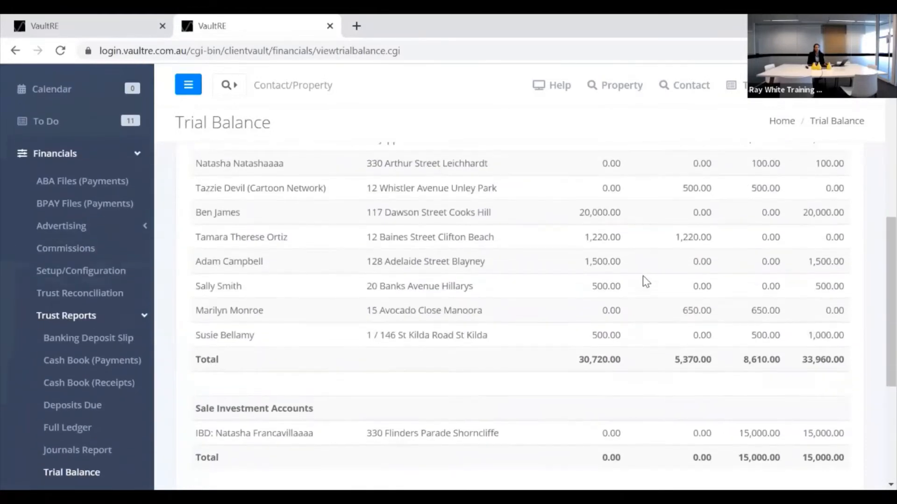
pyautogui.scroll(5, 643, 277)
pyautogui.scroll(4, 642, 279)
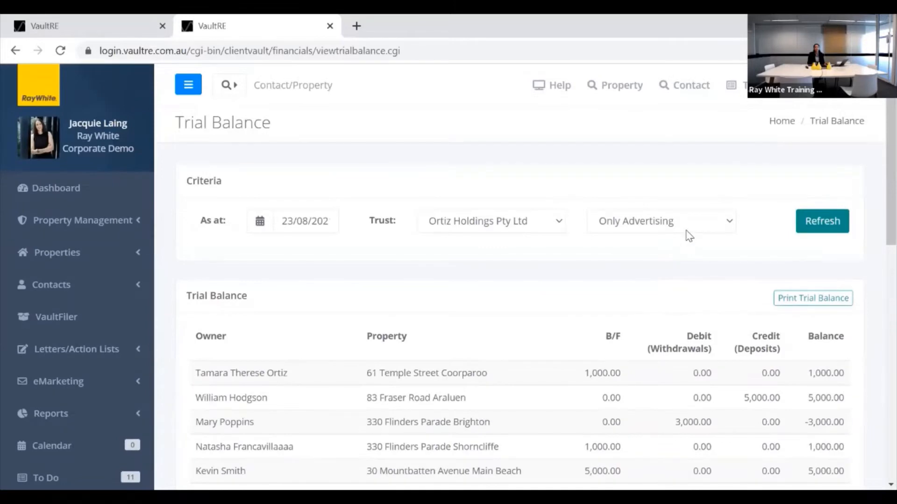
pyautogui.scroll(-6, 626, 274)
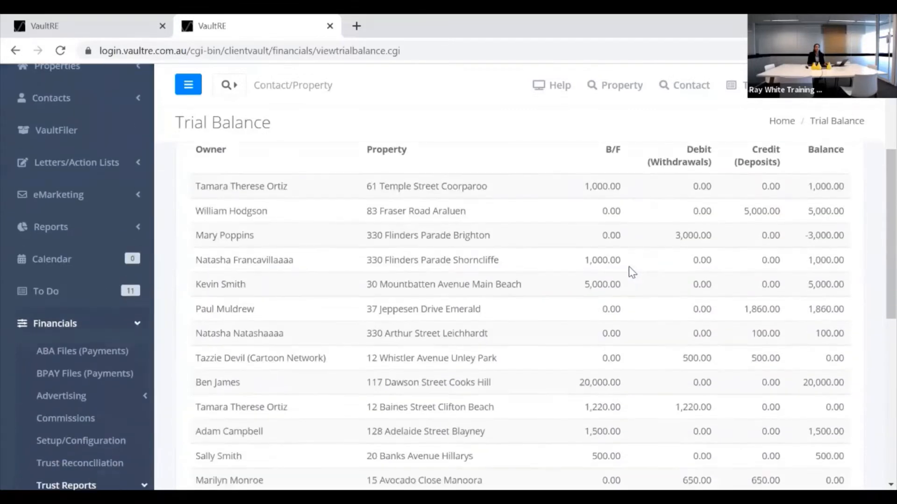
pyautogui.scroll(-1, 631, 272)
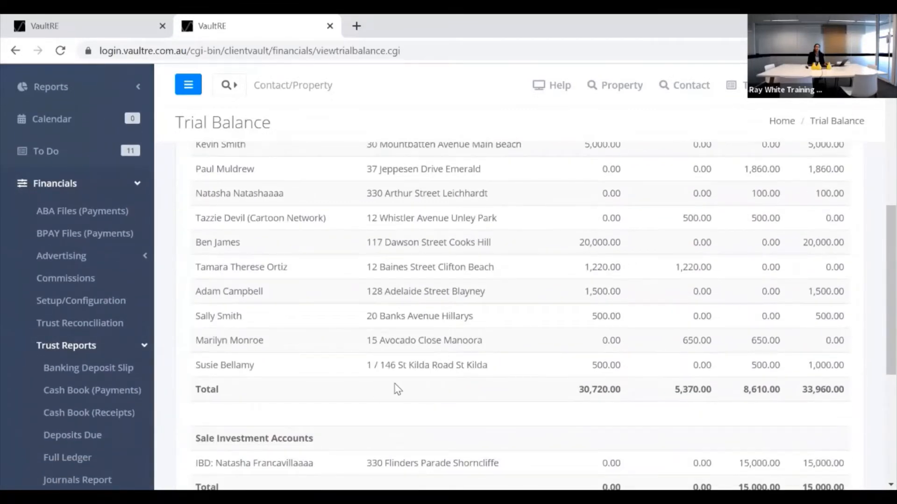
pyautogui.scroll(3, 393, 409)
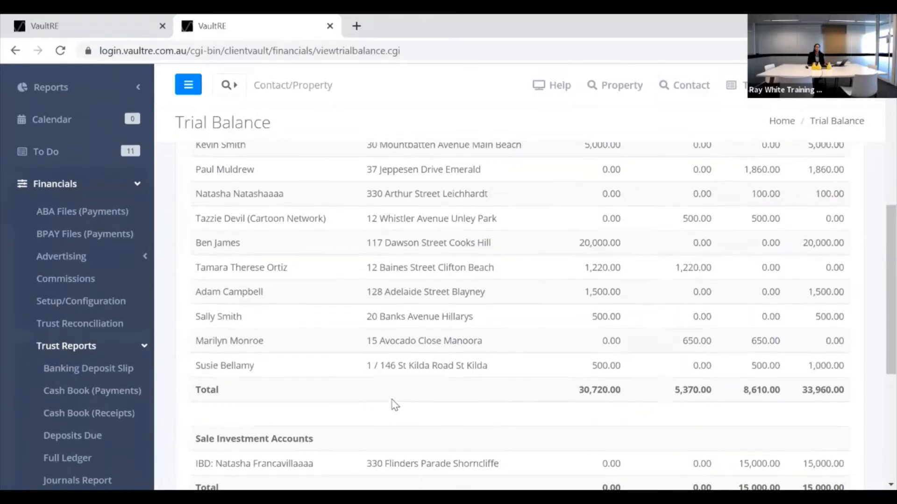
pyautogui.scroll(4, 395, 401)
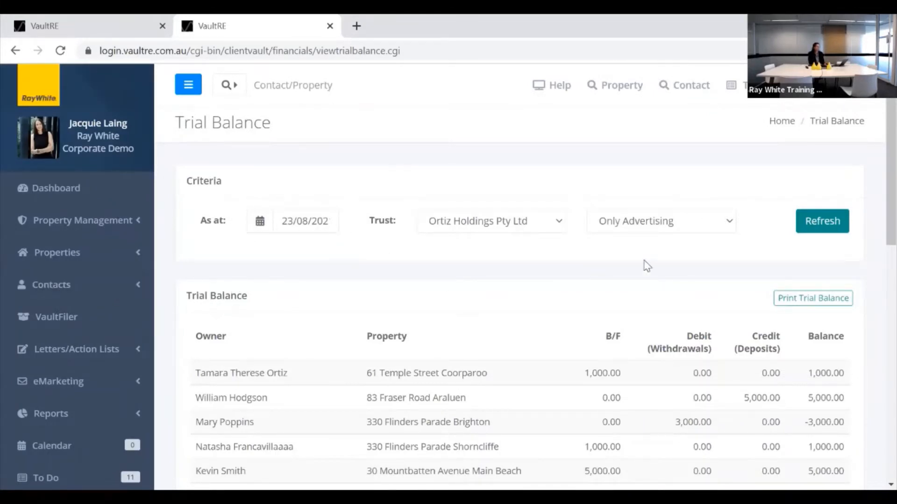
pyautogui.scroll(-3, 246, 262)
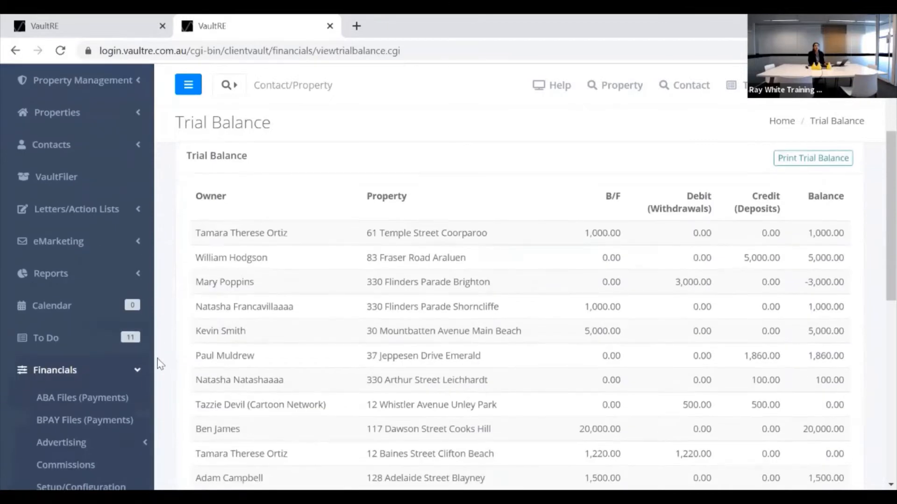
pyautogui.scroll(-3, 91, 313)
pyautogui.click(87, 314)
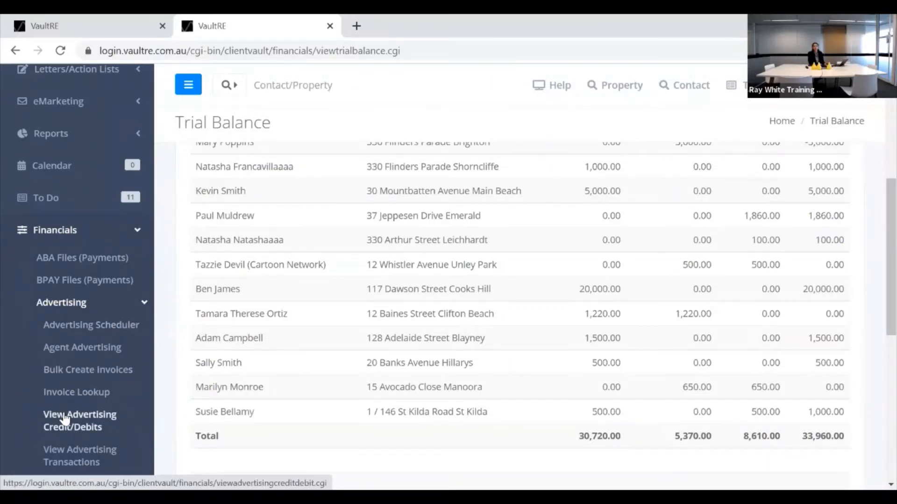
pyautogui.scroll(-1, 70, 390)
# Review each property's VPA, expenses and trust balance in the Advertising Credit/Debit Report, then view the transactions report.
pyautogui.click(66, 384)
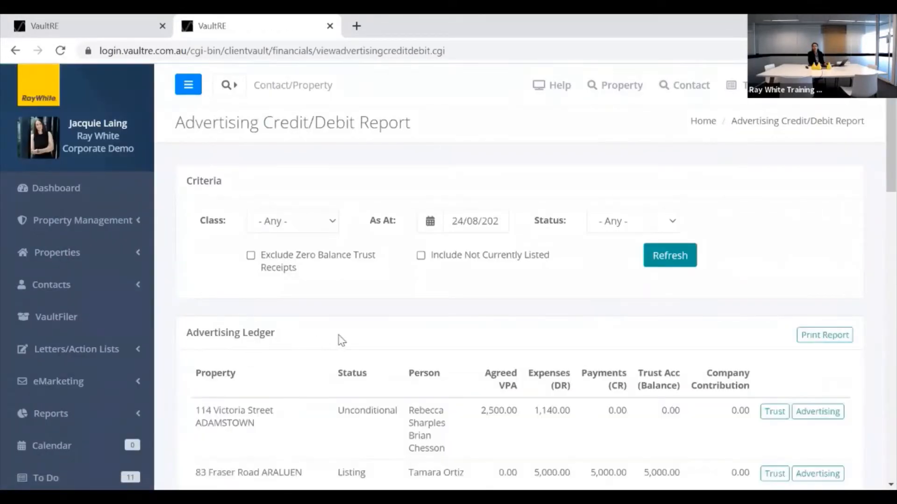
pyautogui.scroll(-2, 348, 309)
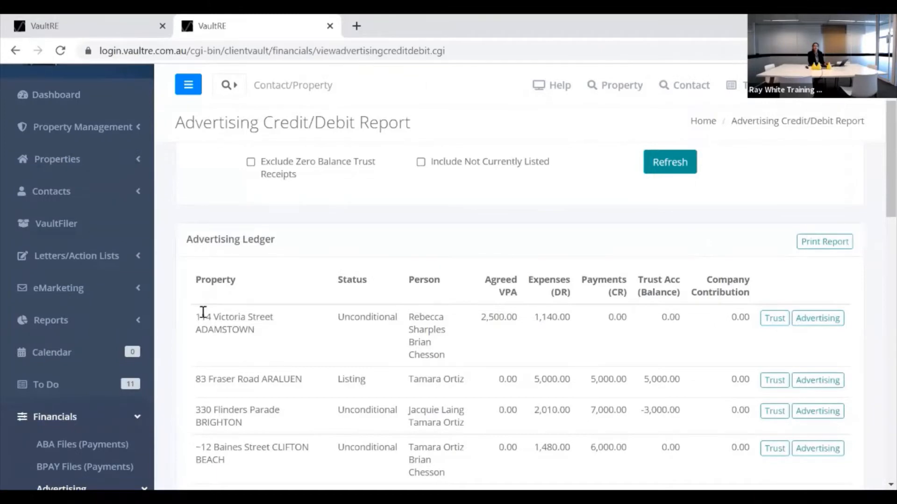
pyautogui.scroll(-2, 201, 318)
pyautogui.scroll(-3, 191, 362)
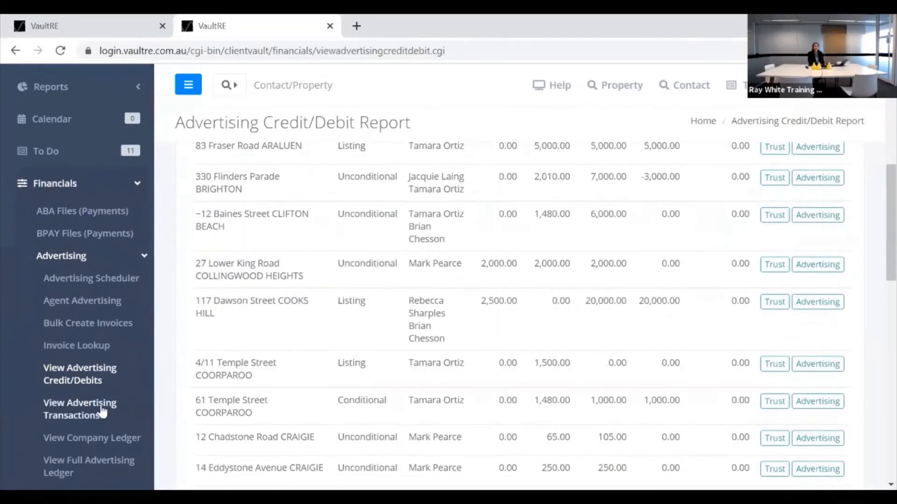
pyautogui.click(83, 414)
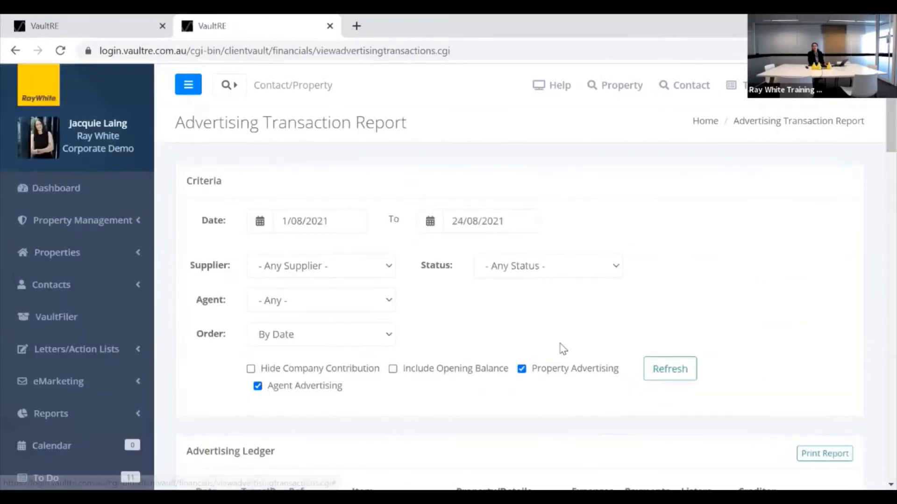
# Scroll the Advertising Ledger to the 1,000.00 vendor contribution and 500.00 pre-settlement cleaning fee entries.
pyautogui.scroll(-4, 803, 258)
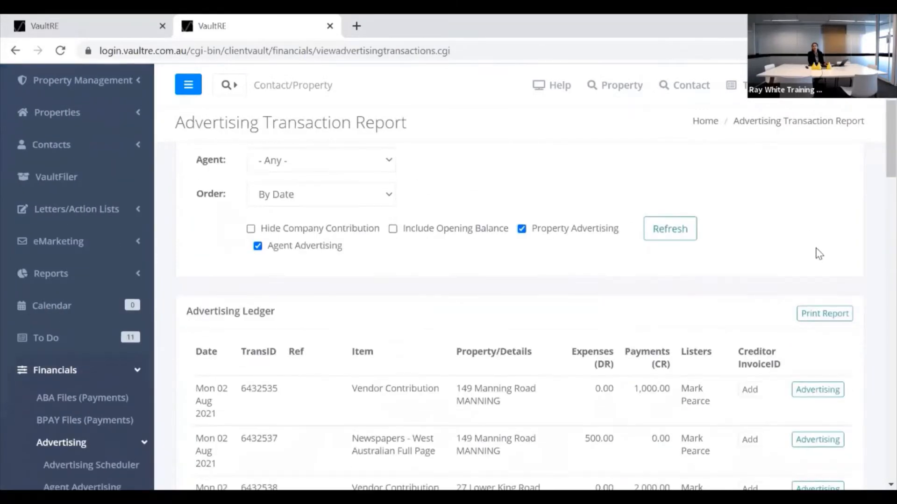
pyautogui.scroll(-2, 818, 254)
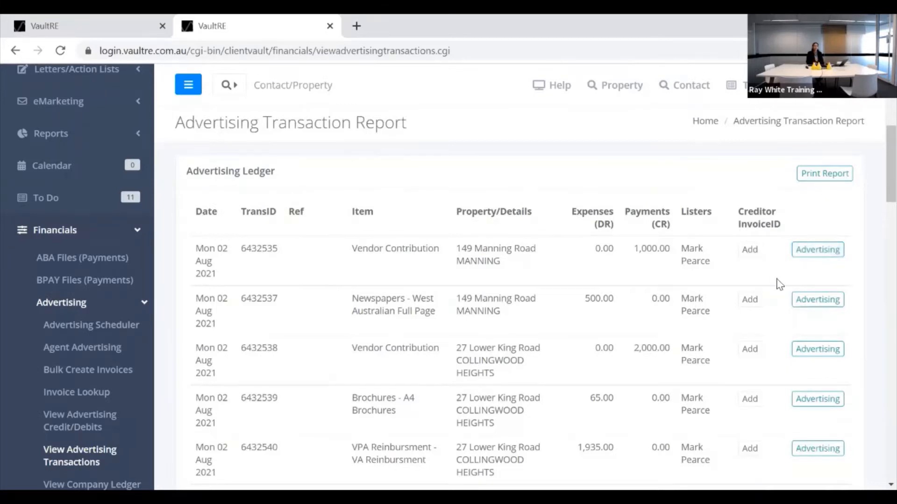
pyautogui.scroll(-2, 771, 288)
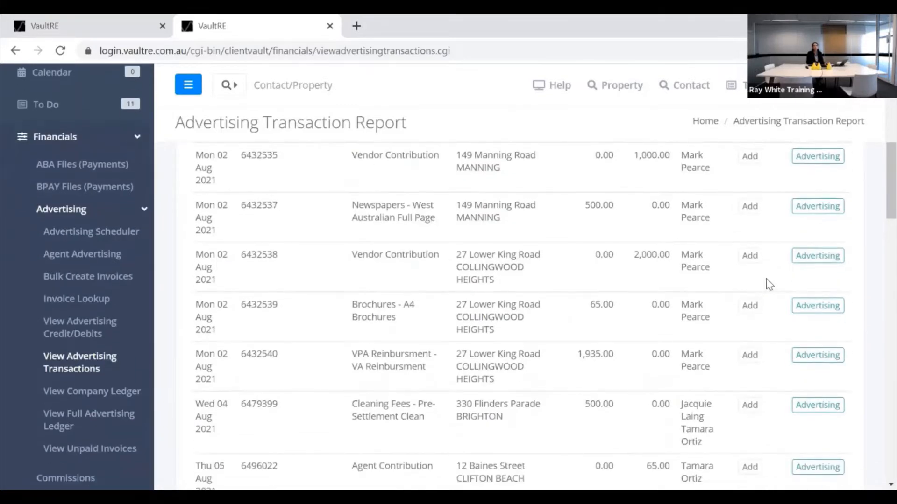
pyautogui.scroll(-4, 769, 286)
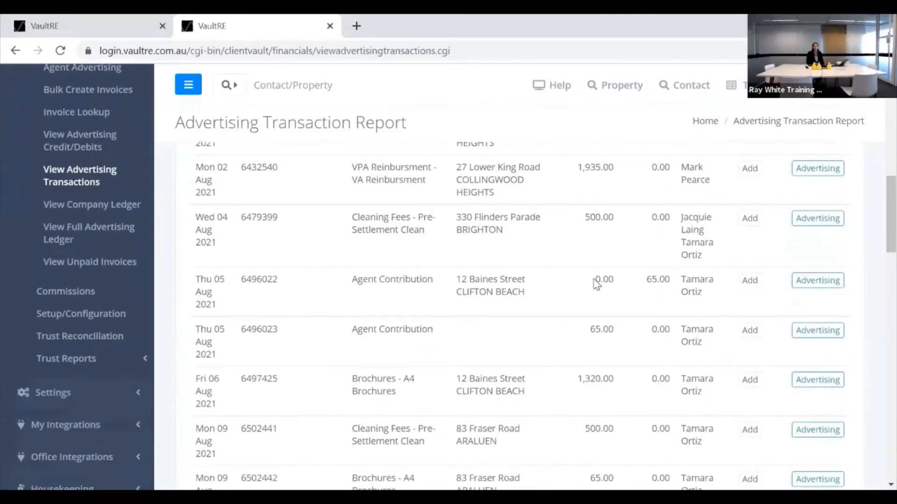
pyautogui.click(749, 220)
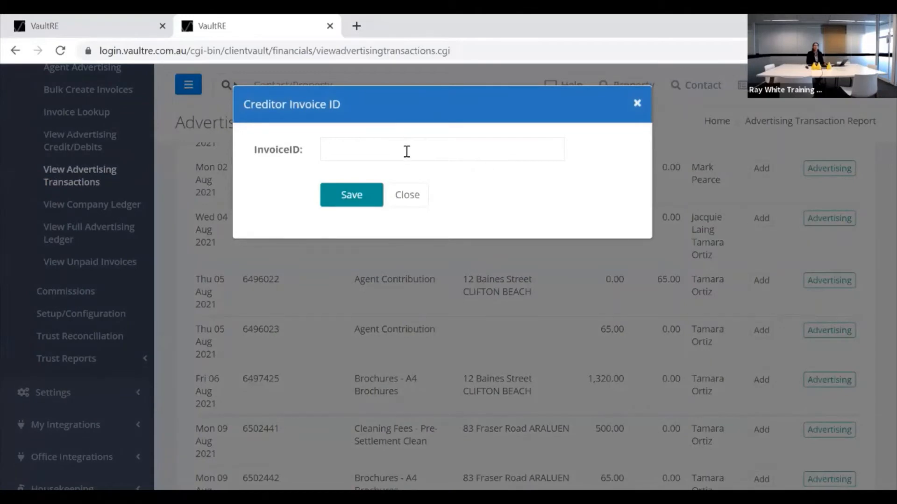
pyautogui.click(376, 148)
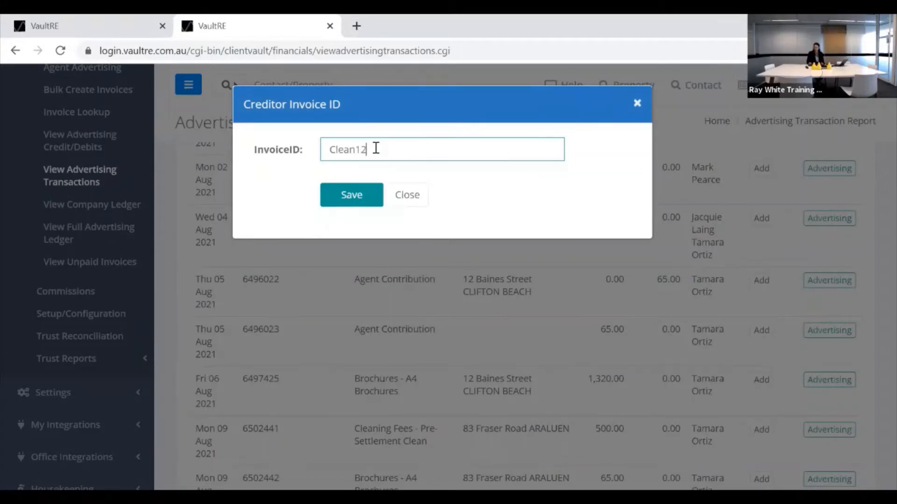
pyautogui.click(360, 194)
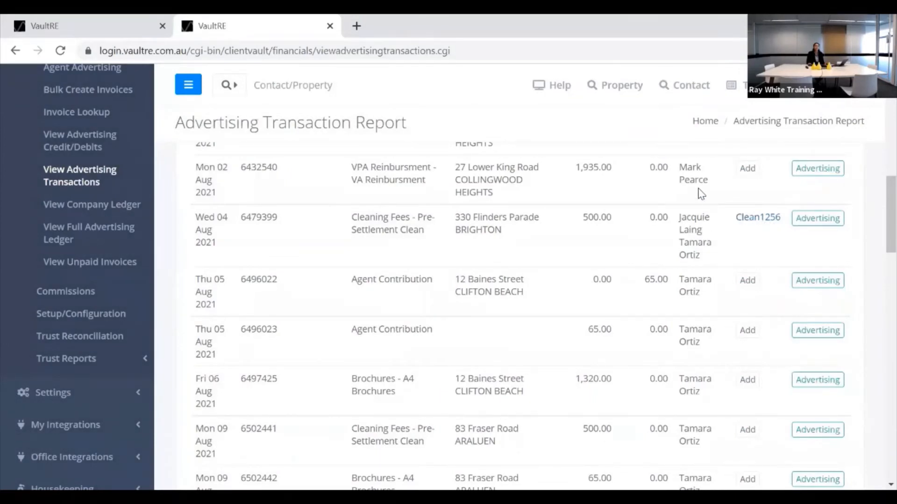
pyautogui.scroll(-3, 535, 196)
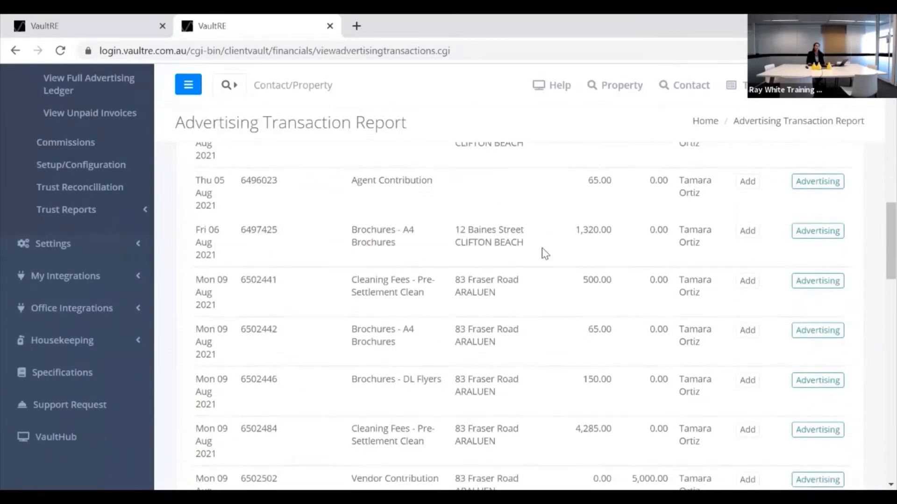
pyautogui.scroll(9, 537, 281)
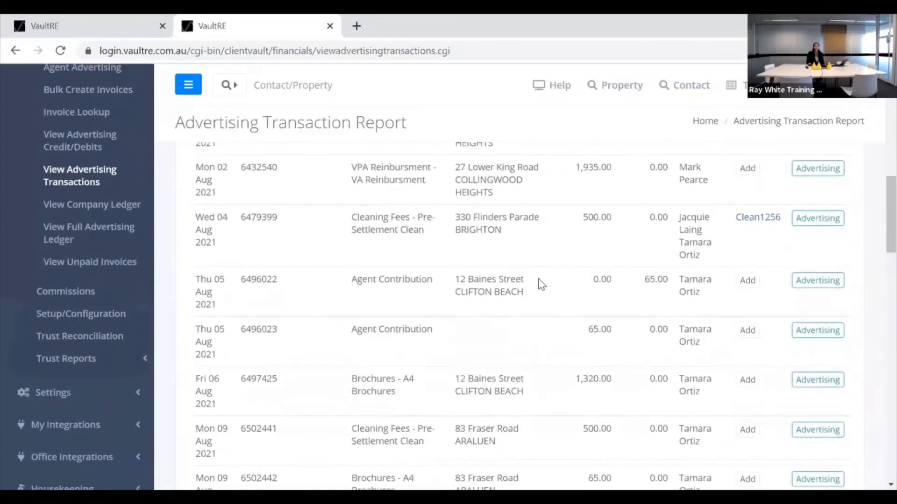
pyautogui.scroll(5, 531, 281)
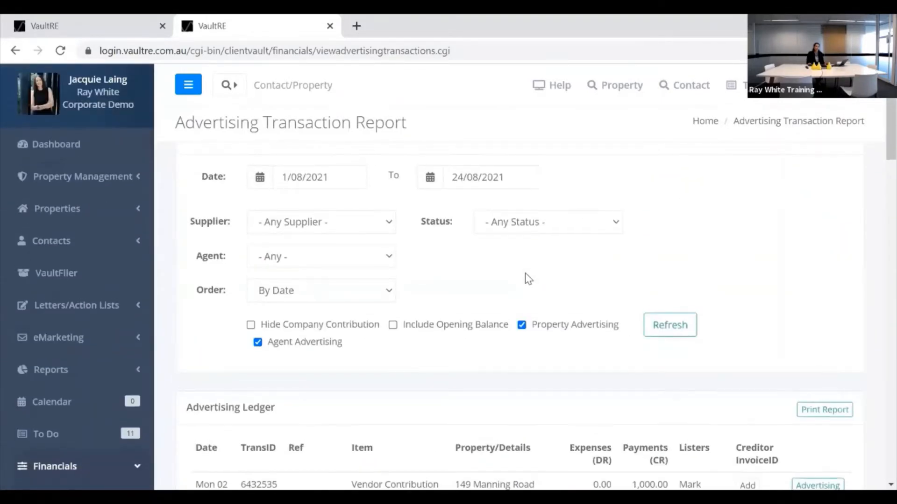
pyautogui.scroll(1, 527, 279)
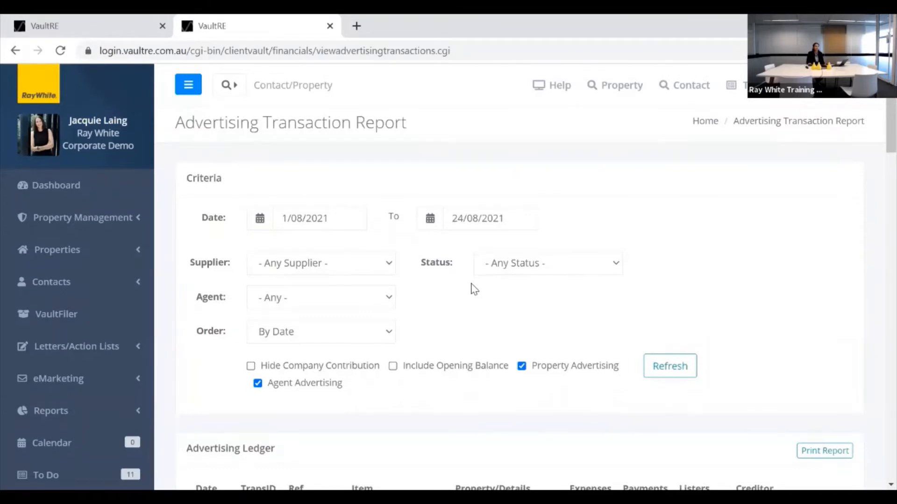
pyautogui.scroll(-2, 474, 290)
pyautogui.scroll(-3, 456, 306)
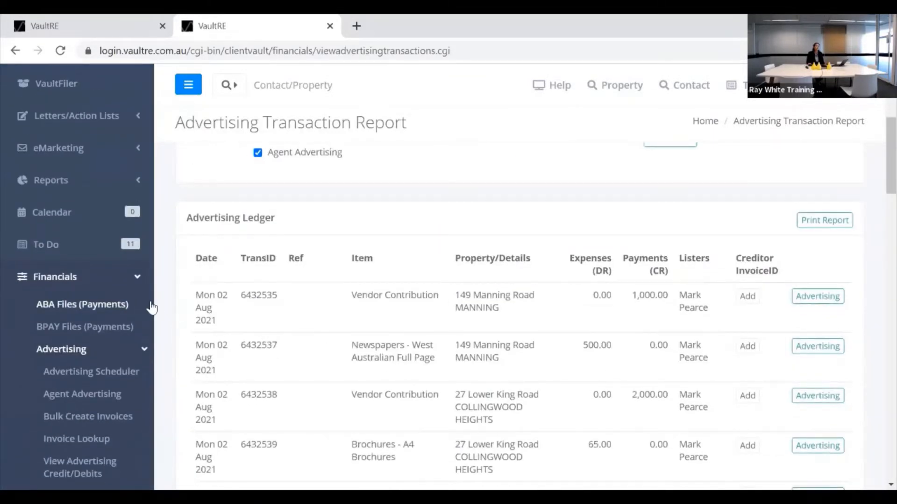
pyautogui.scroll(-2, 157, 309)
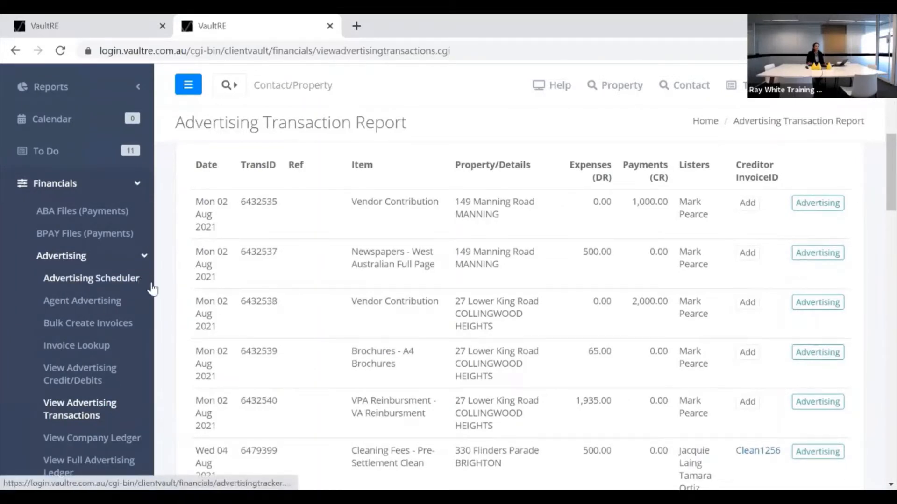
pyautogui.scroll(-2, 187, 321)
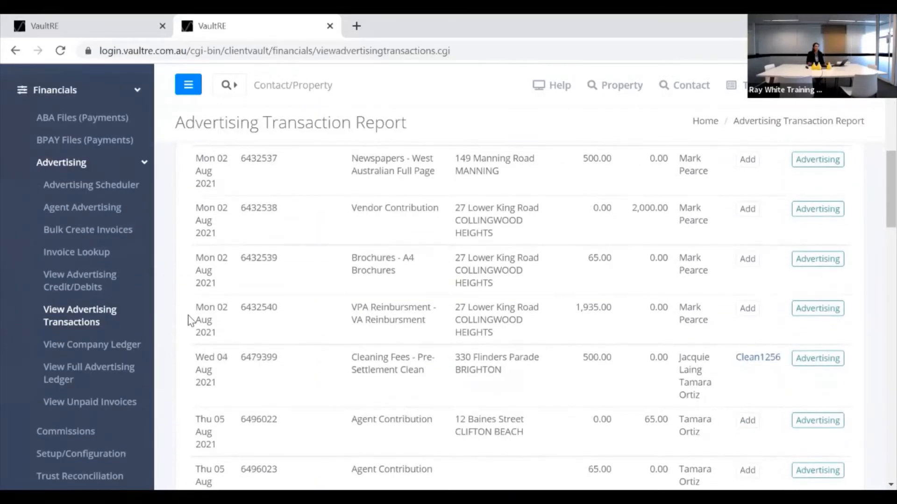
pyautogui.scroll(7, 186, 310)
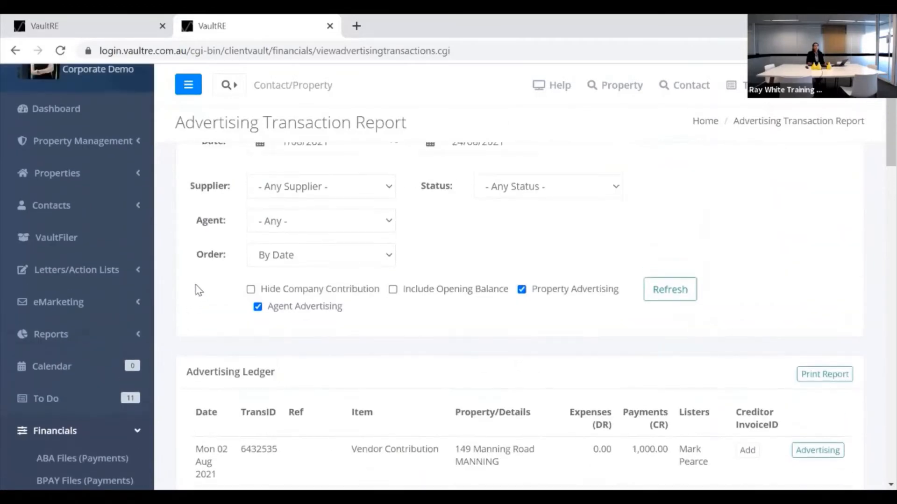
pyautogui.scroll(2, 199, 289)
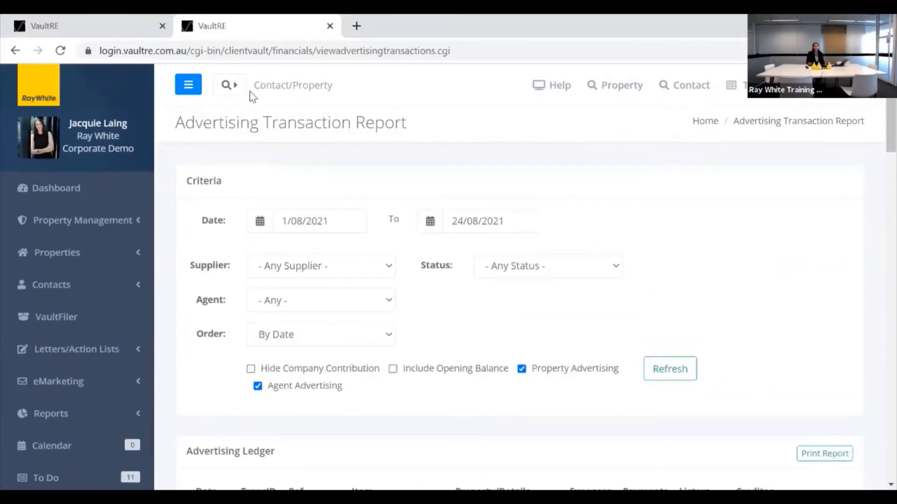
pyautogui.click(270, 88)
pyautogui.write('av')
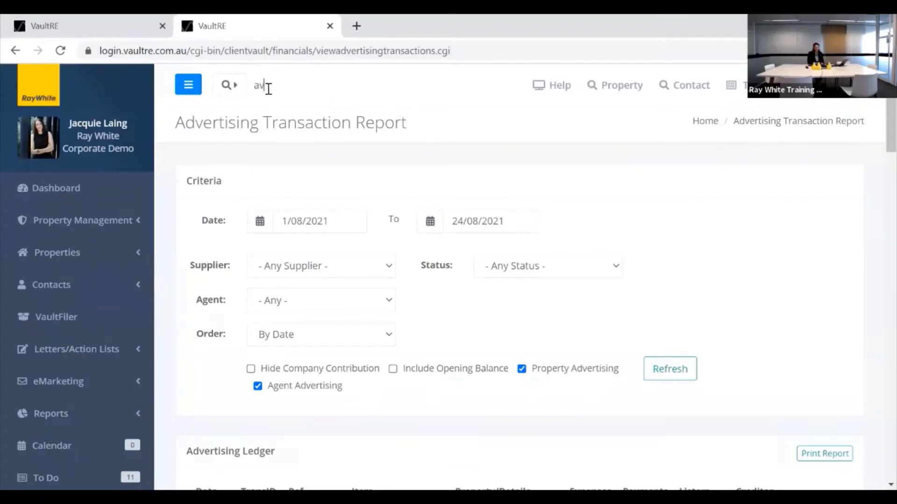
pyautogui.write('ocad')
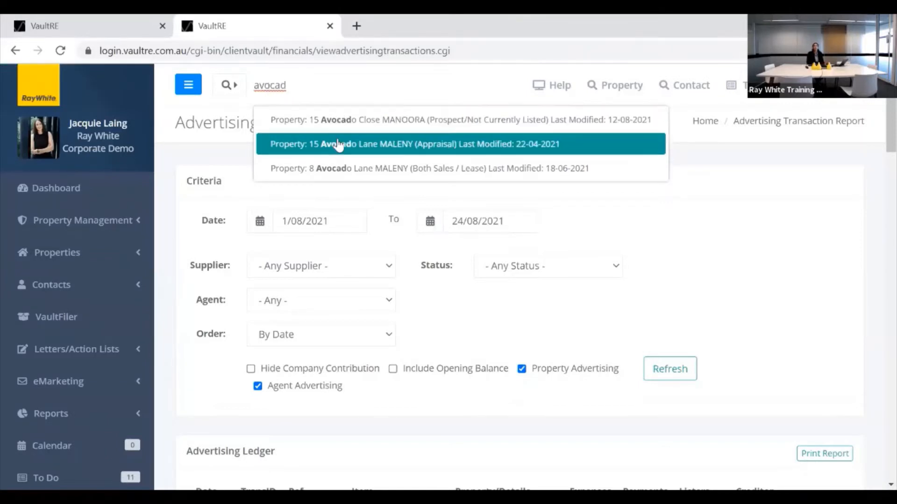
pyautogui.press('Return')
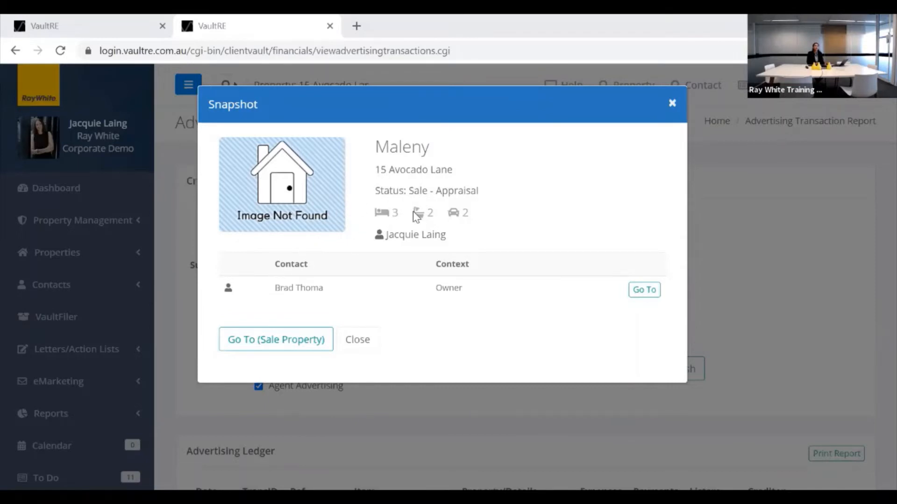
pyautogui.click(354, 341)
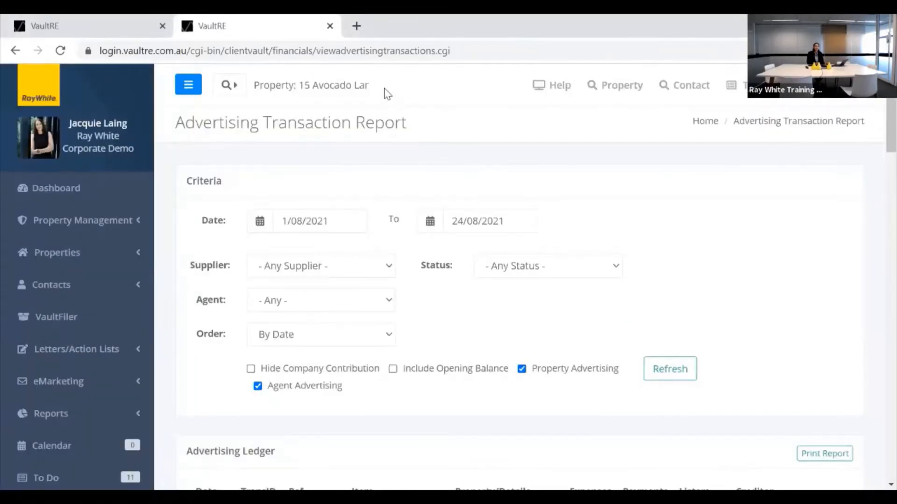
pyautogui.click(292, 88)
pyautogui.write('330')
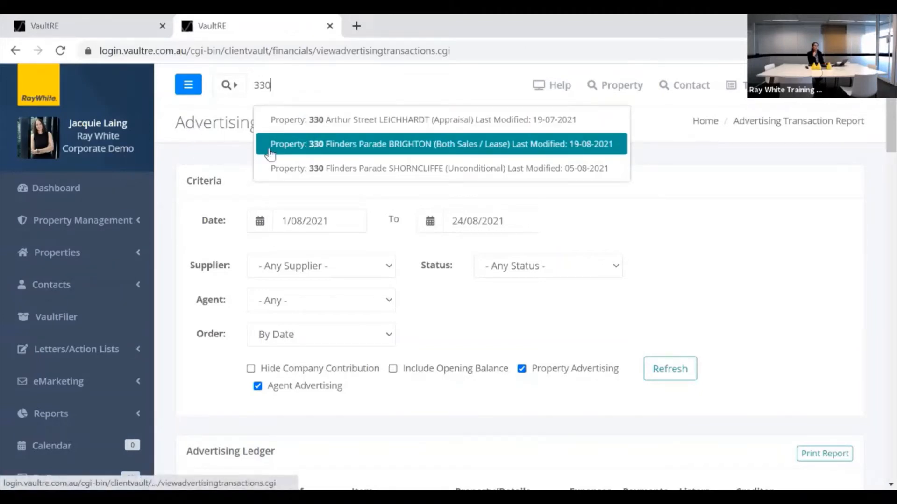
pyautogui.click(341, 149)
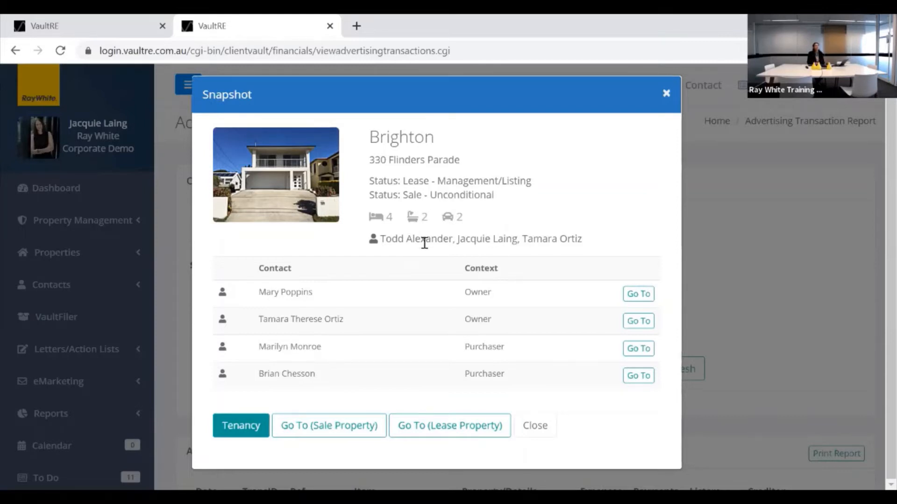
pyautogui.click(326, 434)
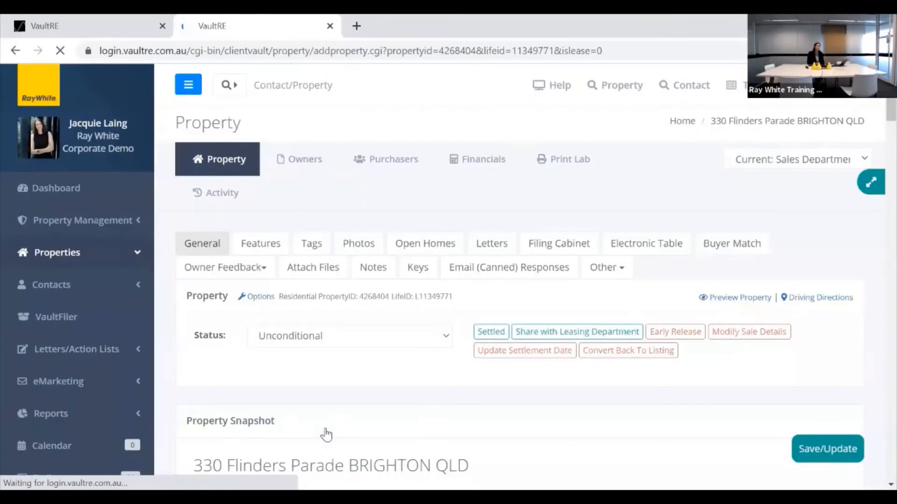
# Check the Unconditional status and open the read-only sale details showing Auction at 1,000,000.
pyautogui.scroll(-2, 369, 345)
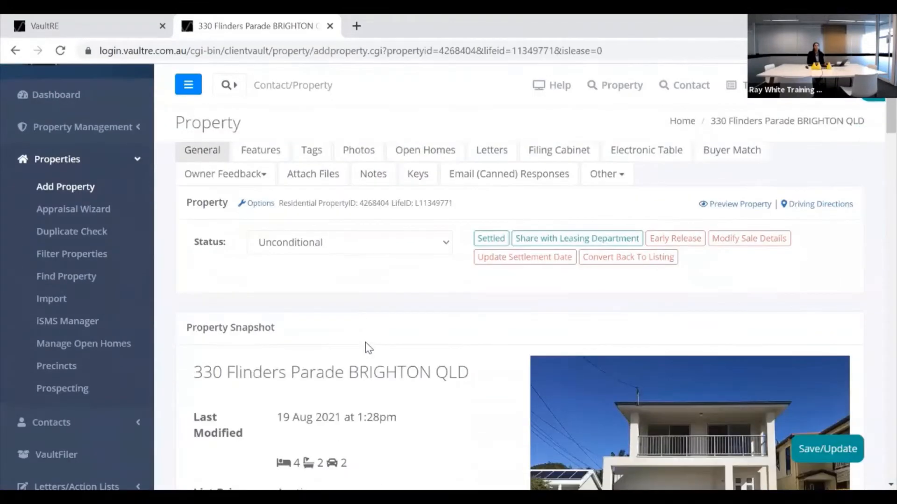
pyautogui.scroll(1, 373, 340)
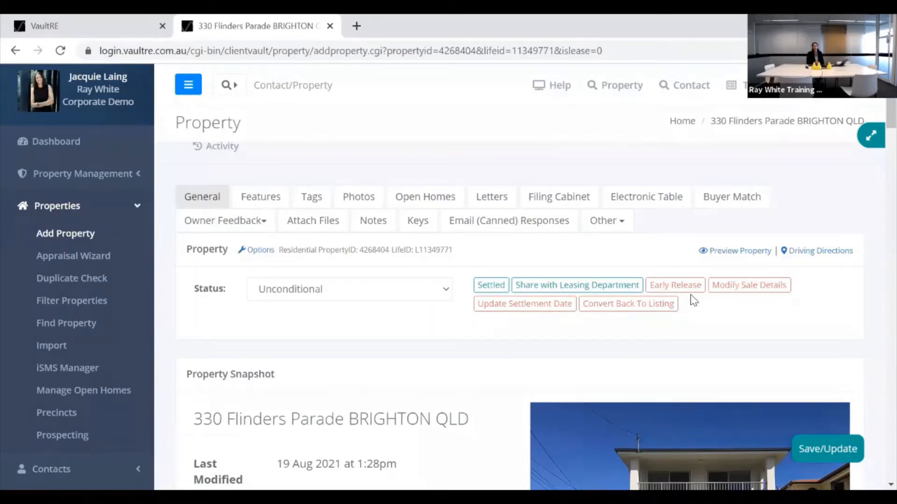
pyautogui.click(490, 285)
pyautogui.click(743, 287)
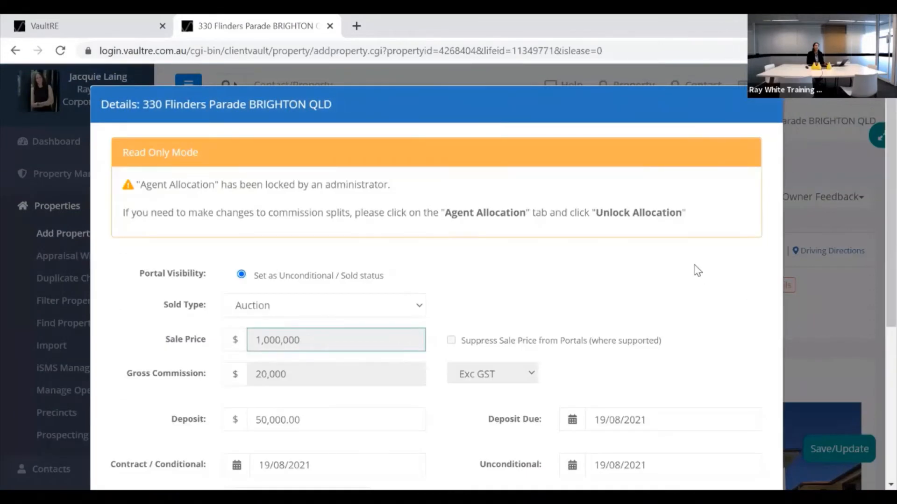
pyautogui.scroll(-5, 696, 269)
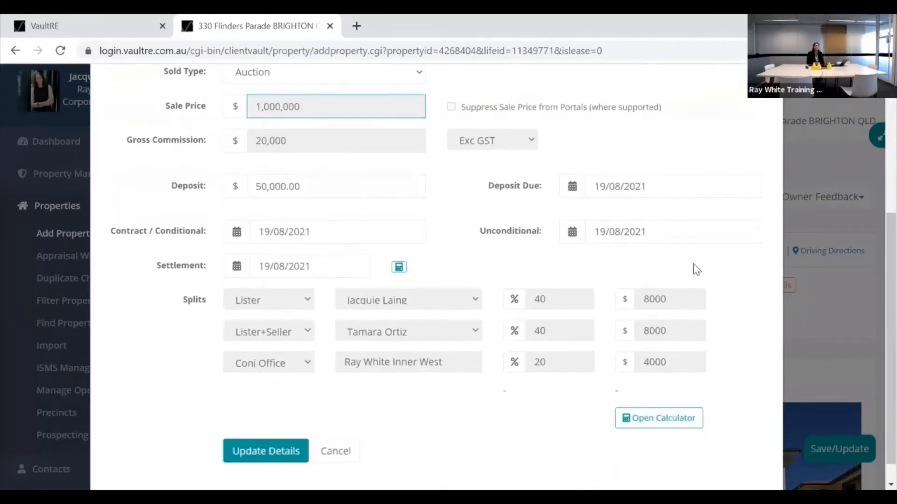
pyautogui.scroll(5, 698, 268)
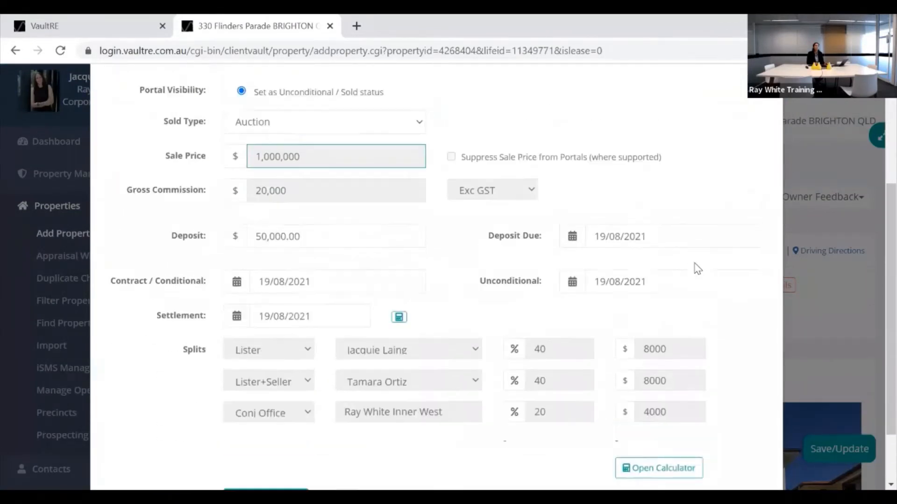
pyautogui.scroll(-5, 697, 268)
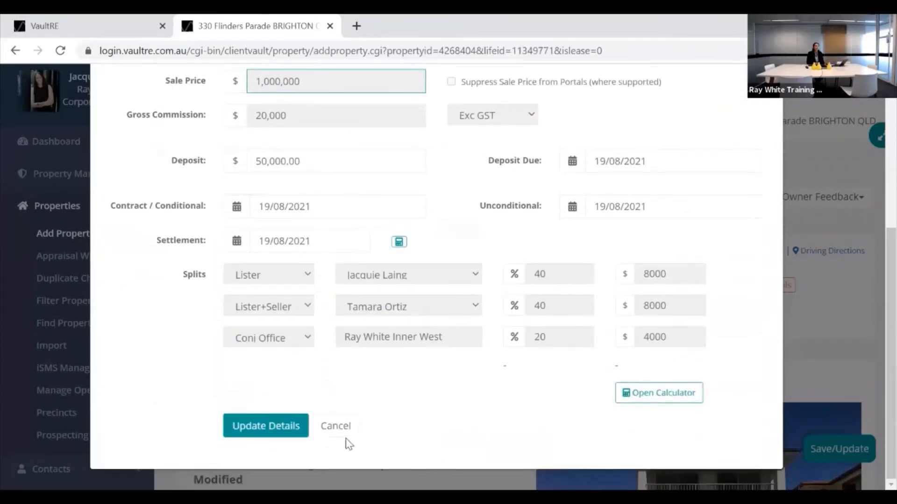
pyautogui.click(337, 427)
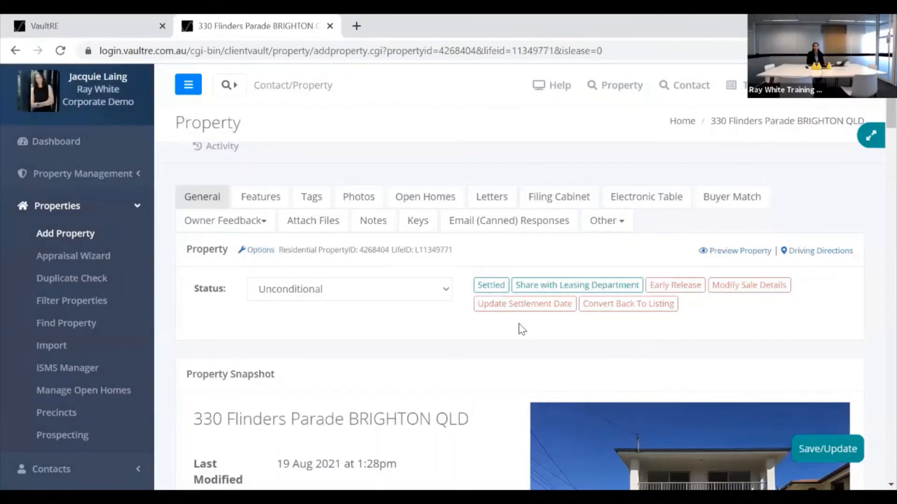
pyautogui.scroll(1, 547, 247)
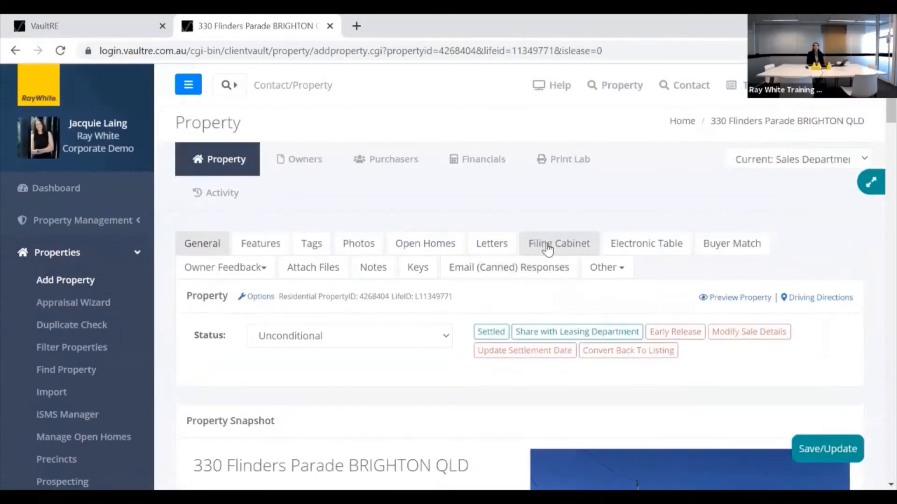
pyautogui.click(485, 170)
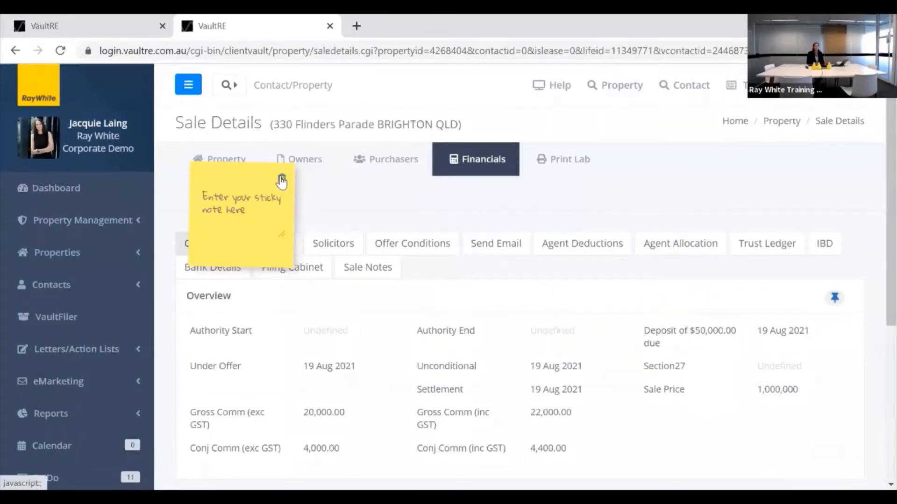
# Delete the existing sticky note on the Financials Sale Details page and start a new one.
pyautogui.click(282, 182)
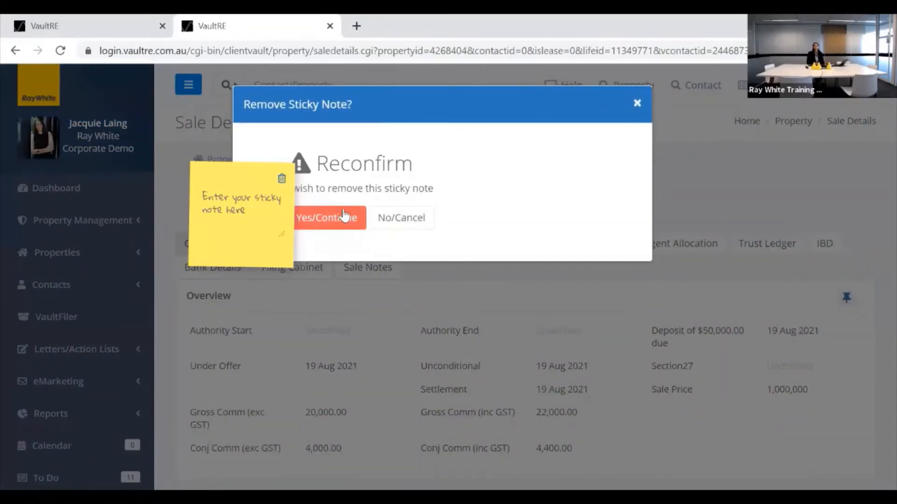
pyautogui.click(344, 217)
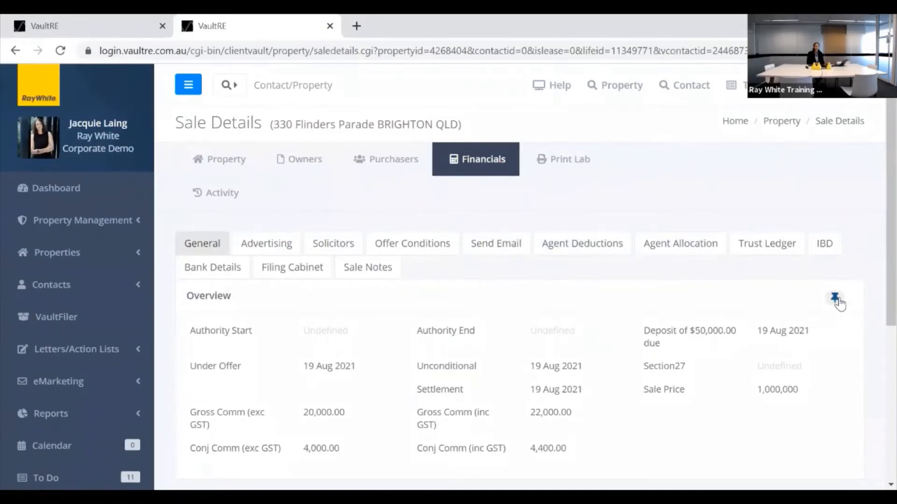
pyautogui.scroll(-1, 794, 293)
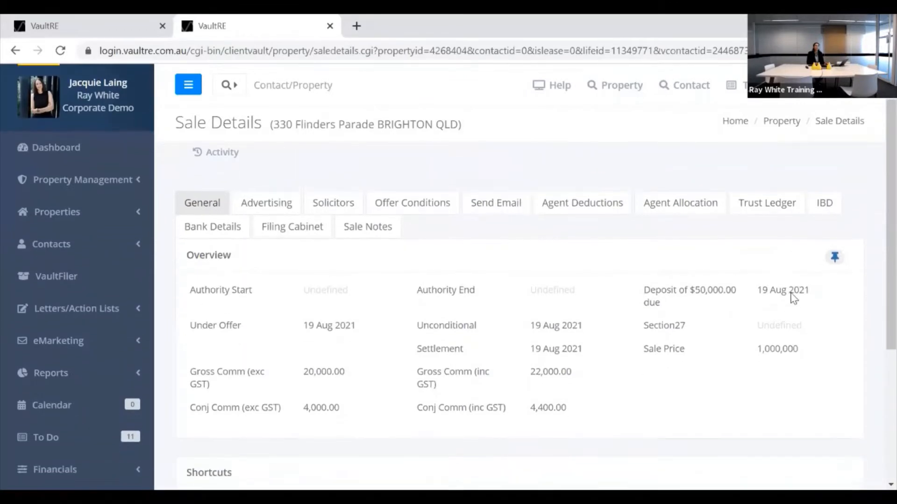
pyautogui.click(835, 256)
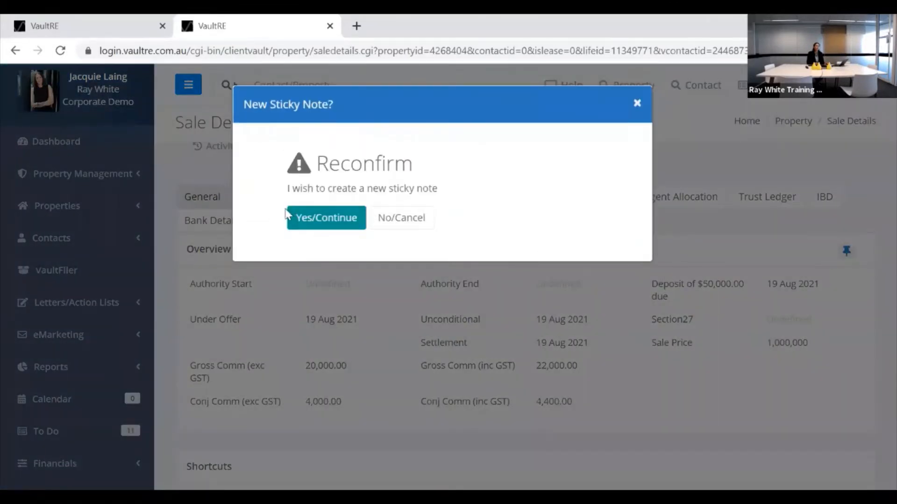
# Save a sticky note reading 'Remember to chase invoice for final pool certification Deduct form deposit'.
pyautogui.click(321, 223)
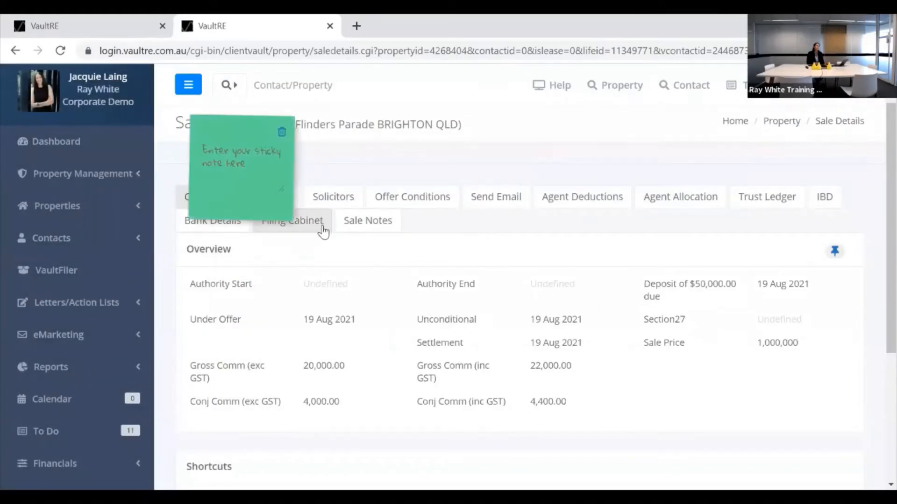
pyautogui.click(235, 148)
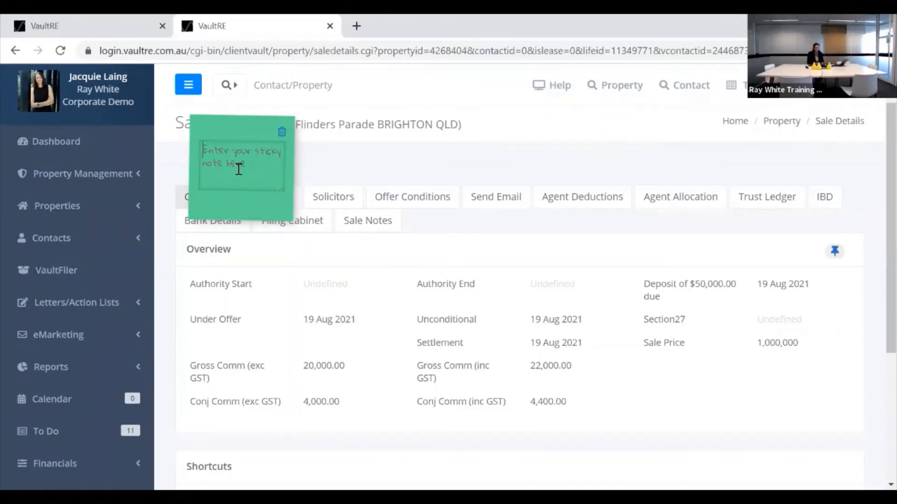
pyautogui.write('Remember to chase invoice for fina')
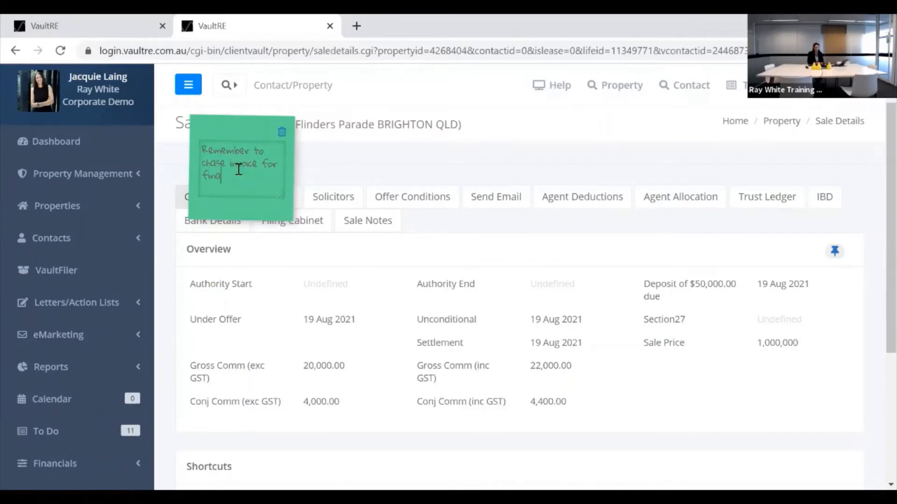
pyautogui.write('l pool certification')
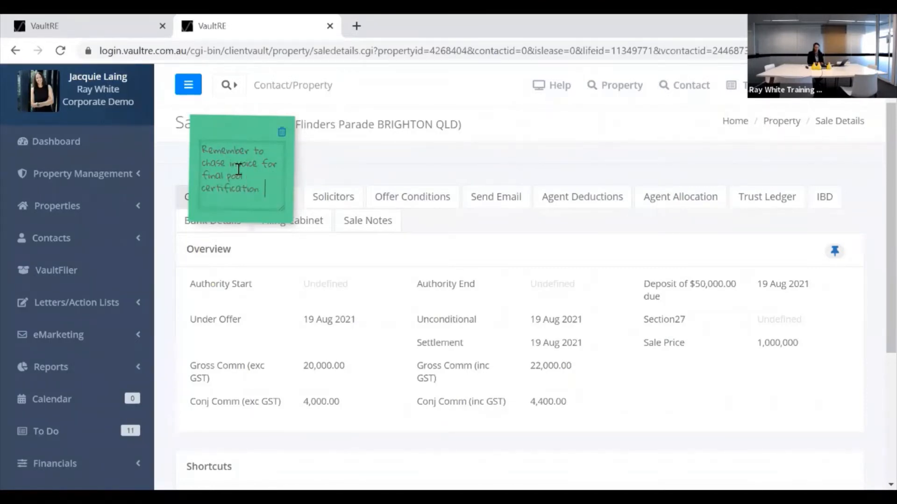
pyautogui.write(' Deduct ')
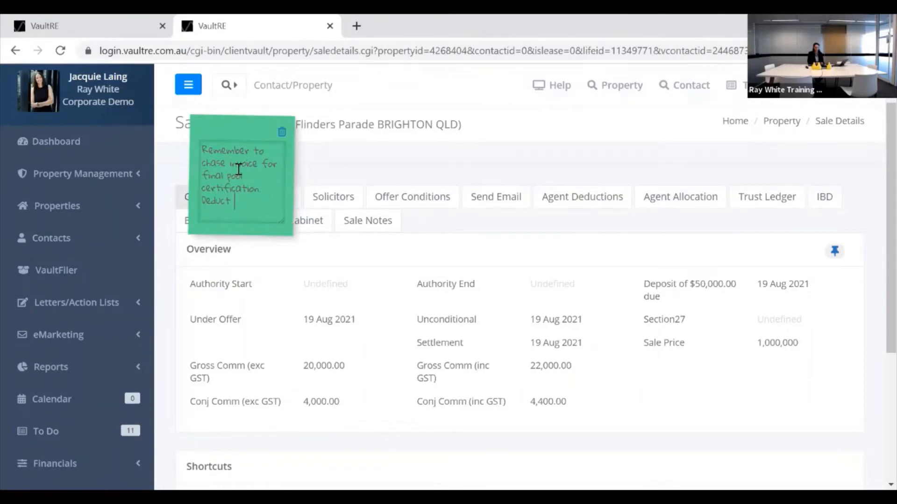
pyautogui.write('form deposit')
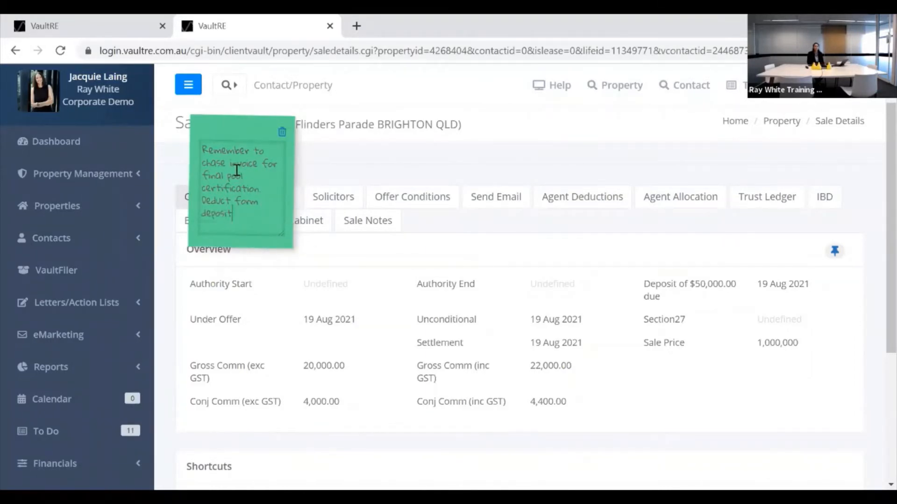
pyautogui.press('Return')
pyautogui.click(347, 167)
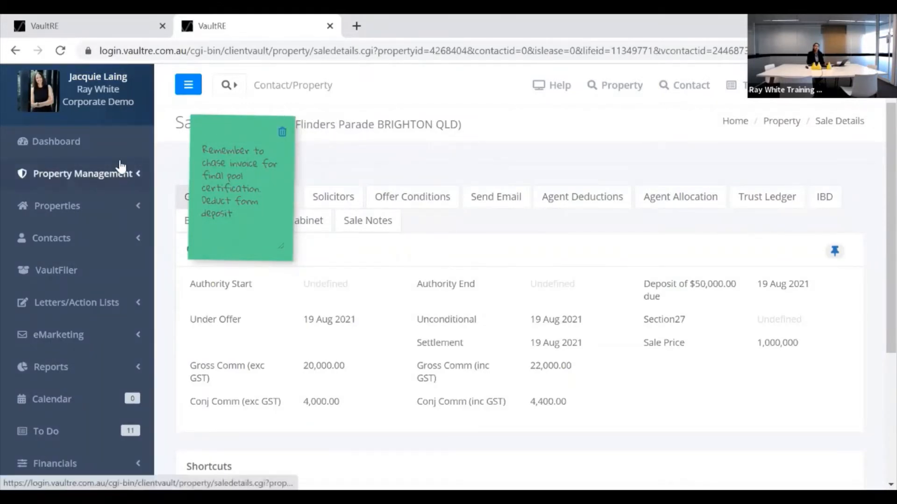
pyautogui.click(825, 198)
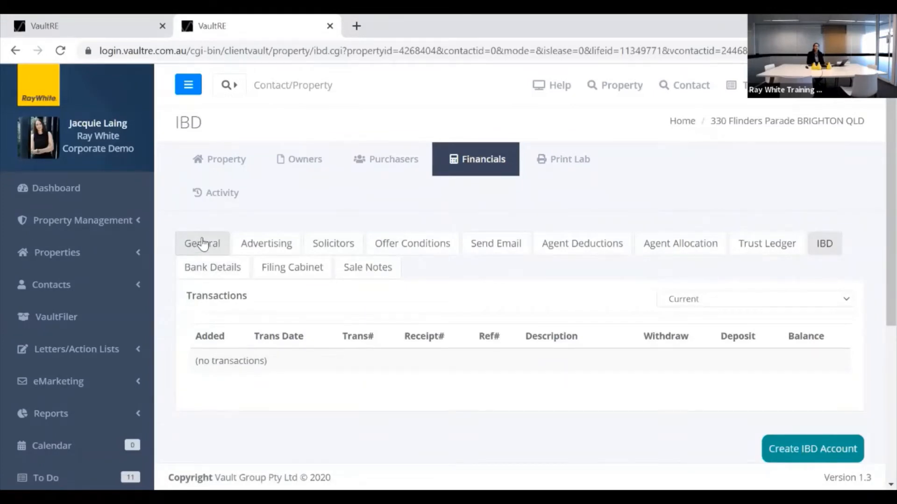
pyautogui.click(263, 244)
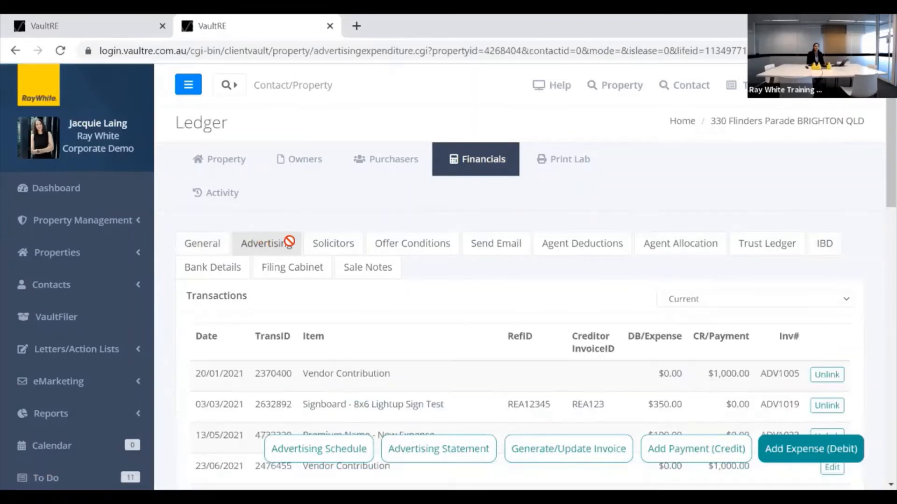
pyautogui.click(761, 248)
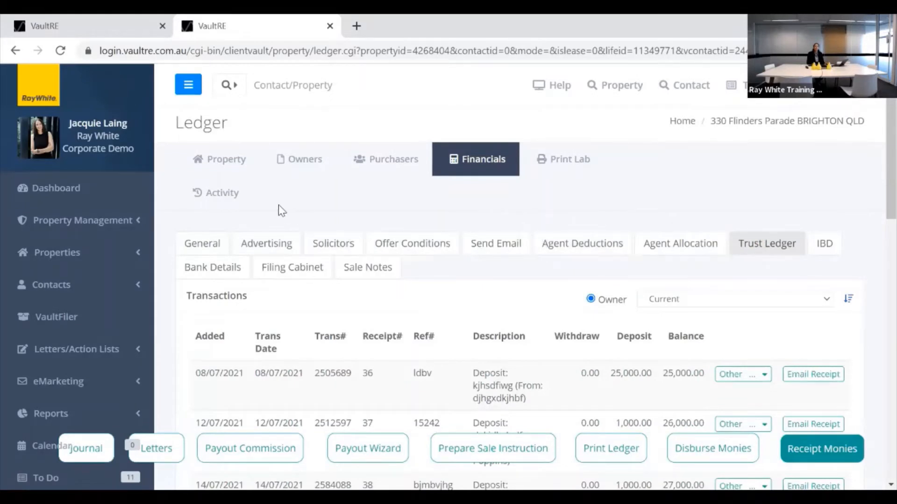
pyautogui.click(198, 249)
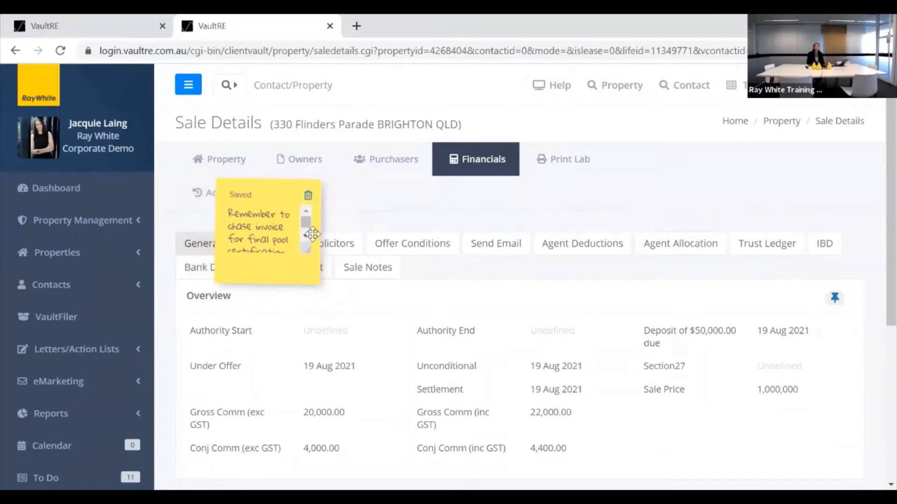
# Enlarge the pool-certification sticky note to read it in full, then delete it.
pyautogui.scroll(-2, 305, 219)
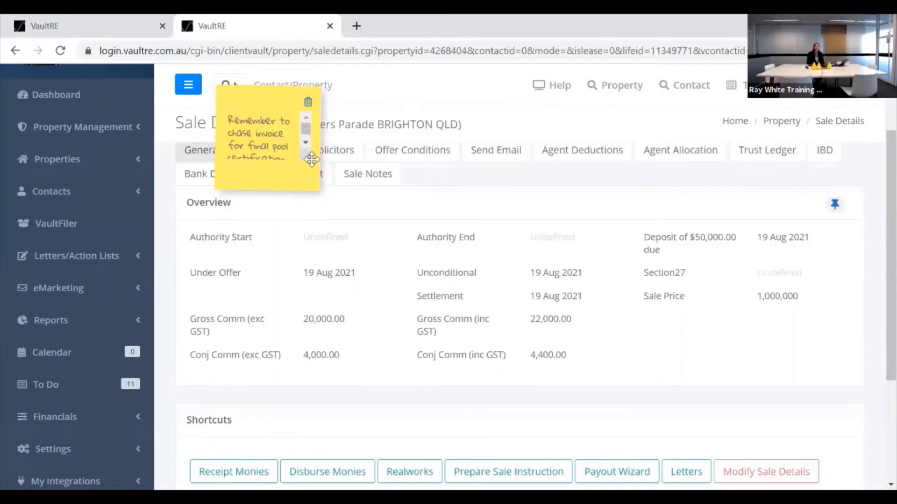
pyautogui.moveTo(308, 158); pyautogui.dragTo(328, 208)
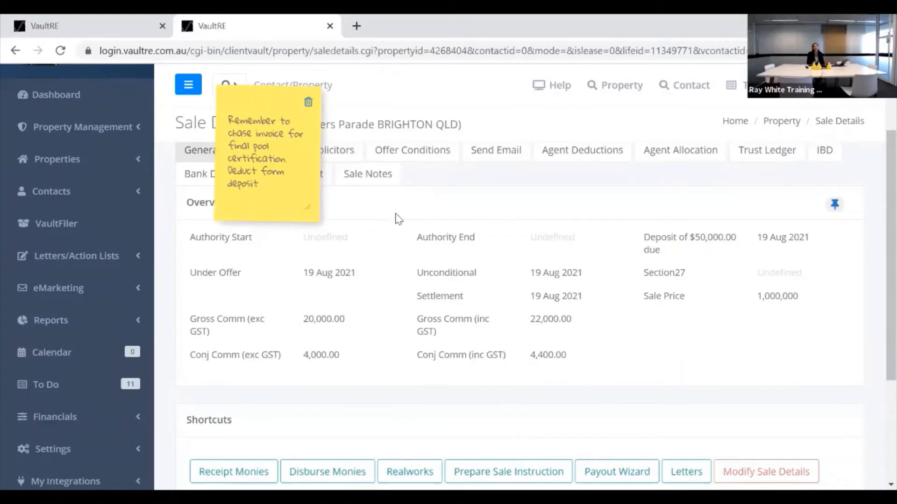
pyautogui.click(308, 105)
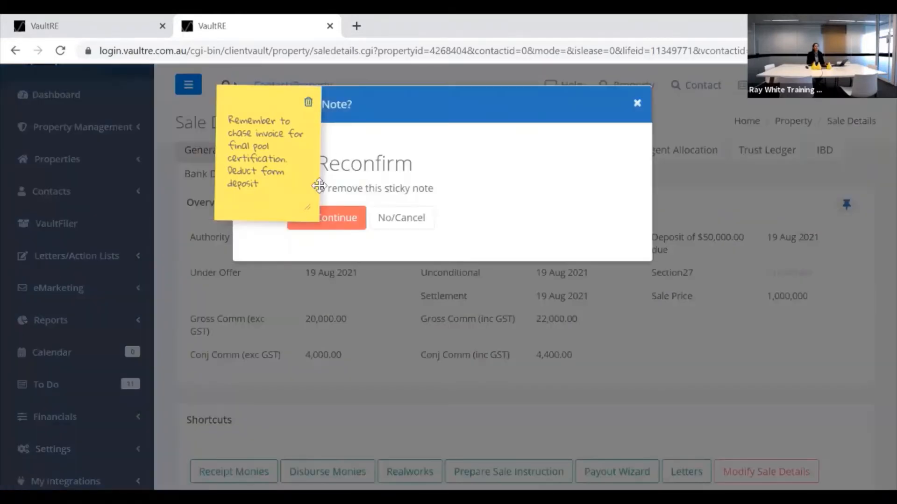
pyautogui.click(344, 224)
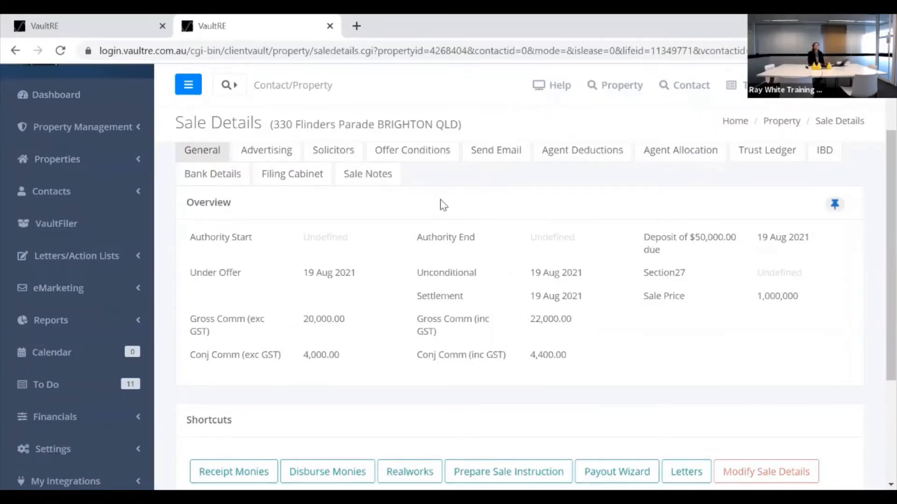
pyautogui.scroll(-2, 441, 206)
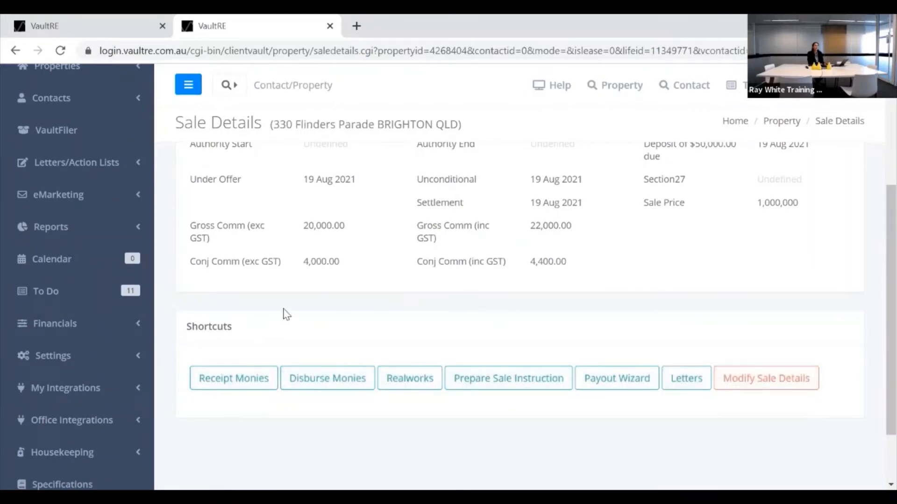
pyautogui.scroll(3, 286, 313)
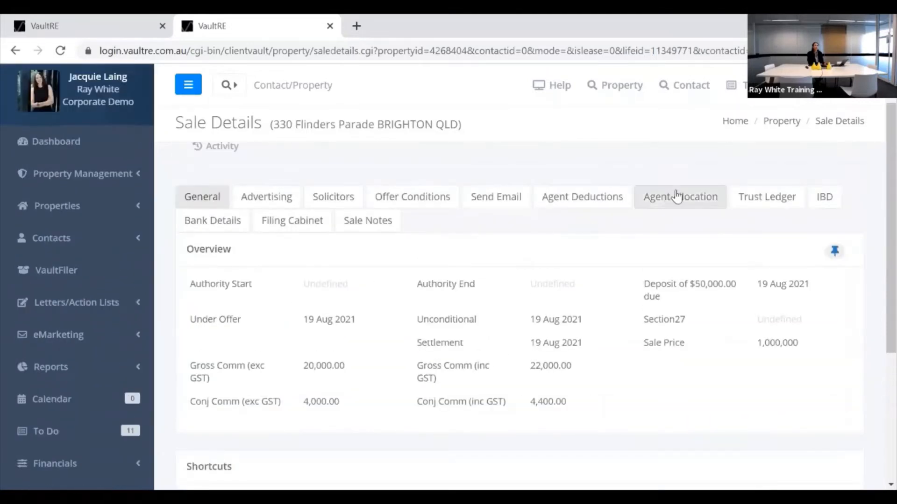
pyautogui.click(766, 207)
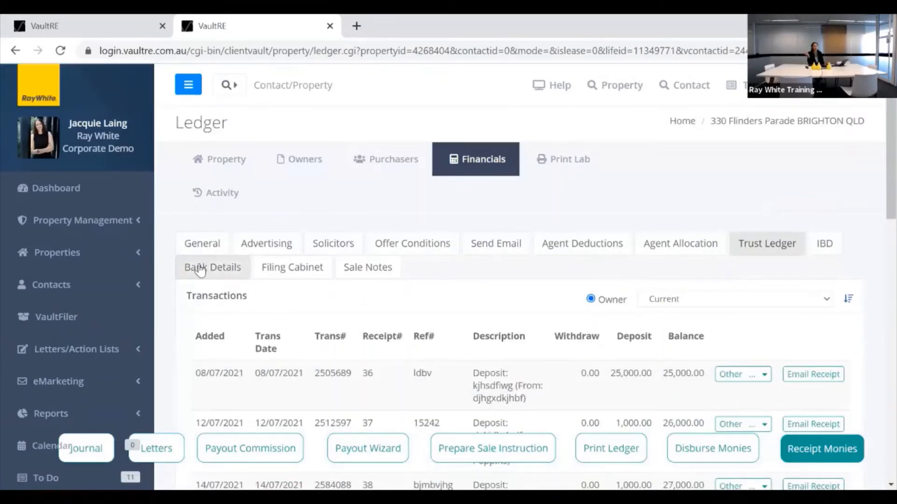
pyautogui.click(198, 248)
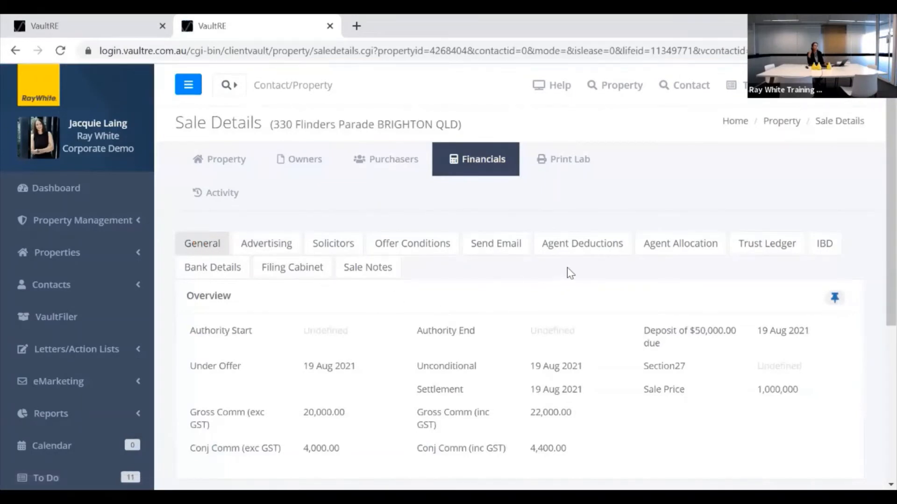
pyautogui.scroll(-3, 555, 273)
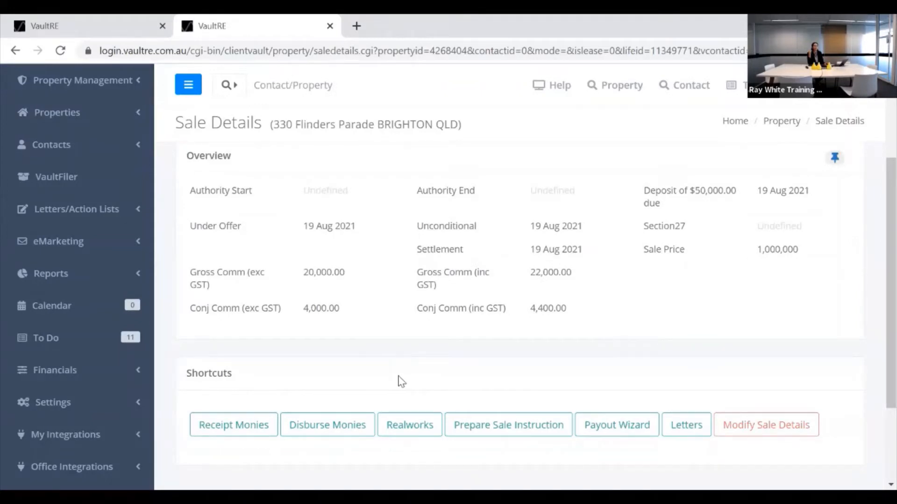
pyautogui.click(434, 421)
# Start an Advertising-type receipt for the sale, leaving it unlinked to any invoice.
pyautogui.click(235, 434)
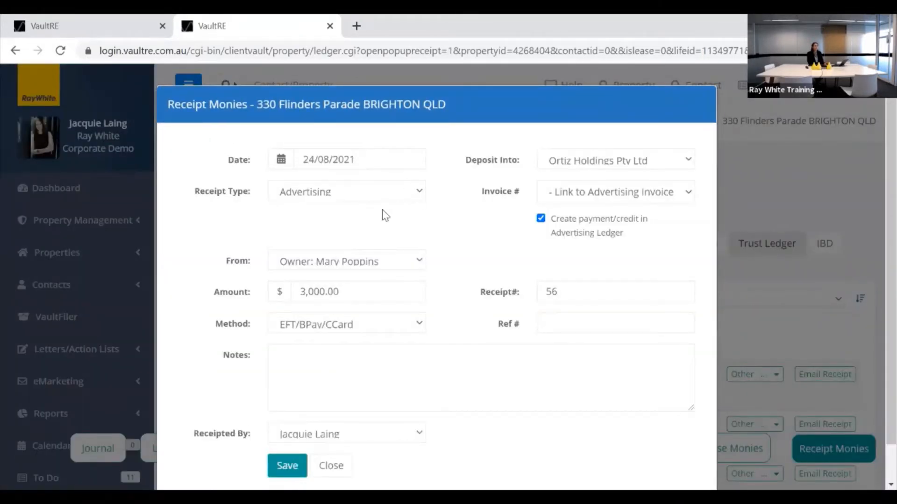
pyautogui.click(420, 193)
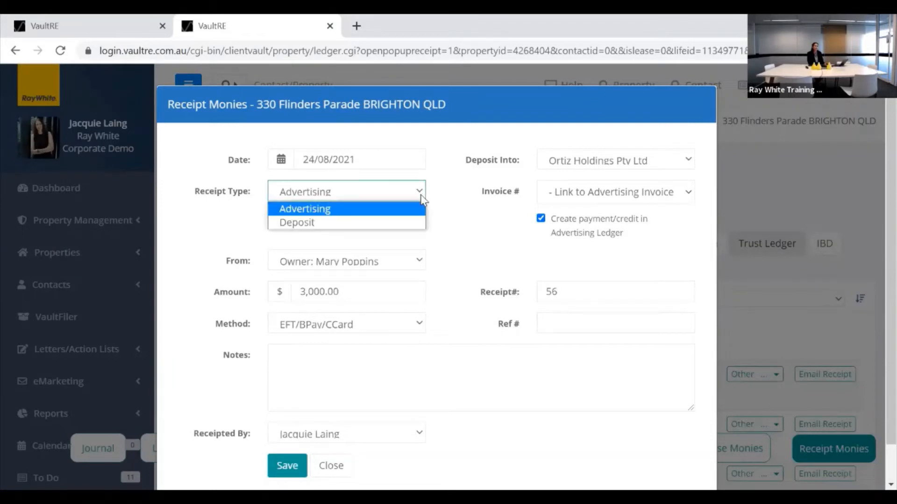
pyautogui.click(329, 215)
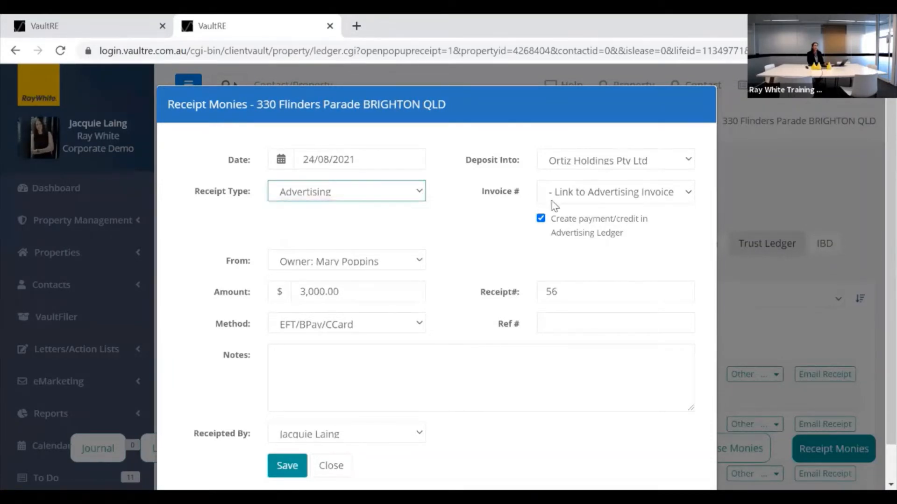
pyautogui.click(607, 197)
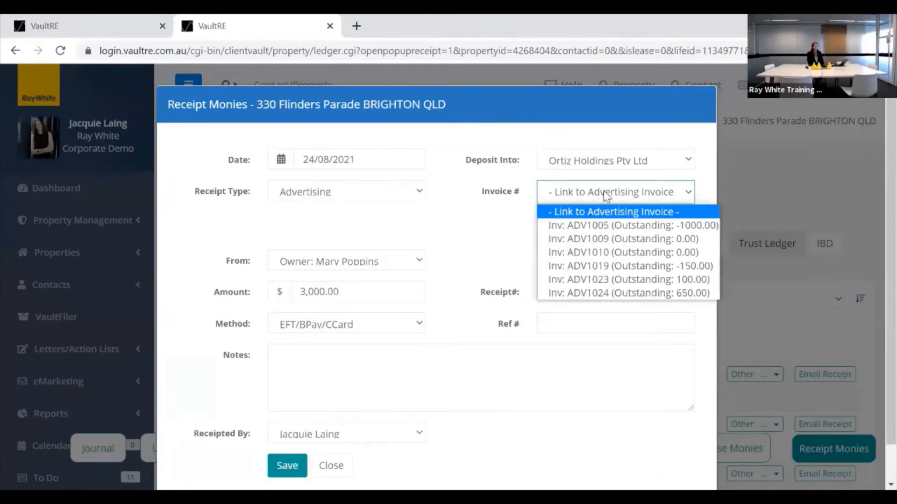
pyautogui.click(462, 217)
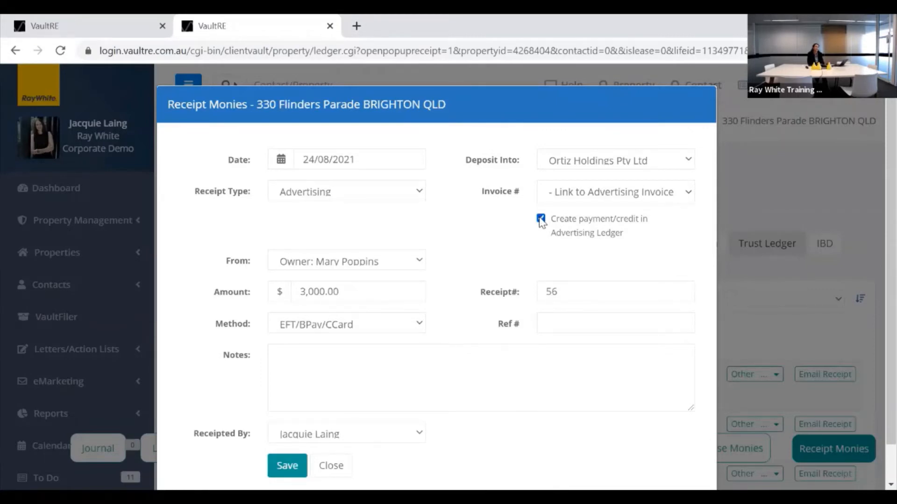
# Keep the advertising ledger credit enabled and review the Deposit Into account options.
pyautogui.click(541, 219)
pyautogui.click(540, 219)
pyautogui.click(688, 162)
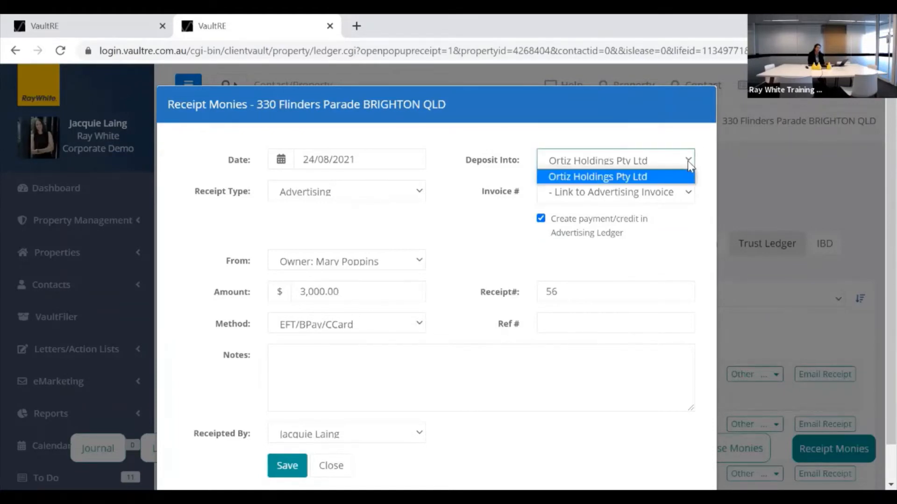
# Keep Ortiz Holdings Pty Ltd as the deposit account and set the payer to Other.
pyautogui.click(661, 167)
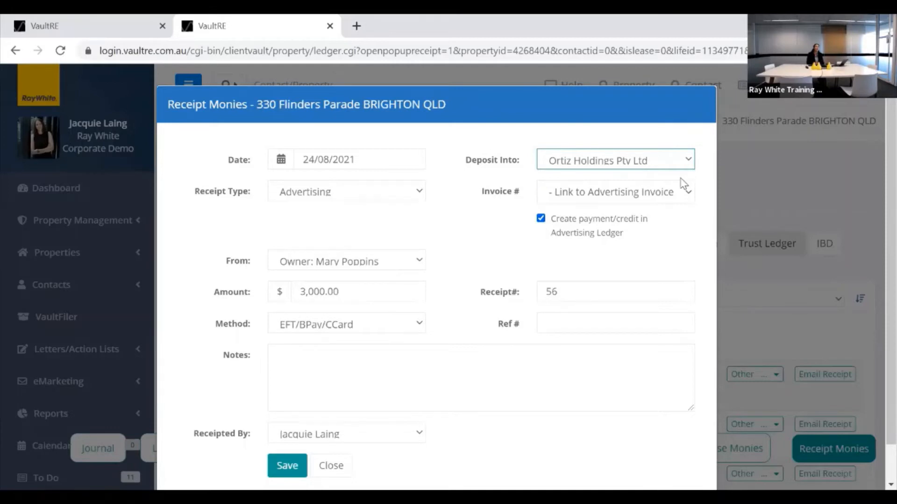
pyautogui.click(688, 161)
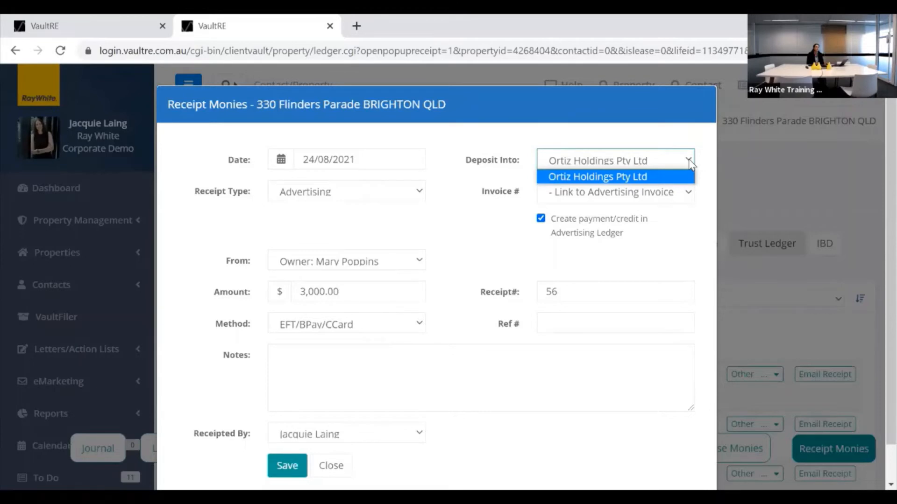
pyautogui.click(690, 161)
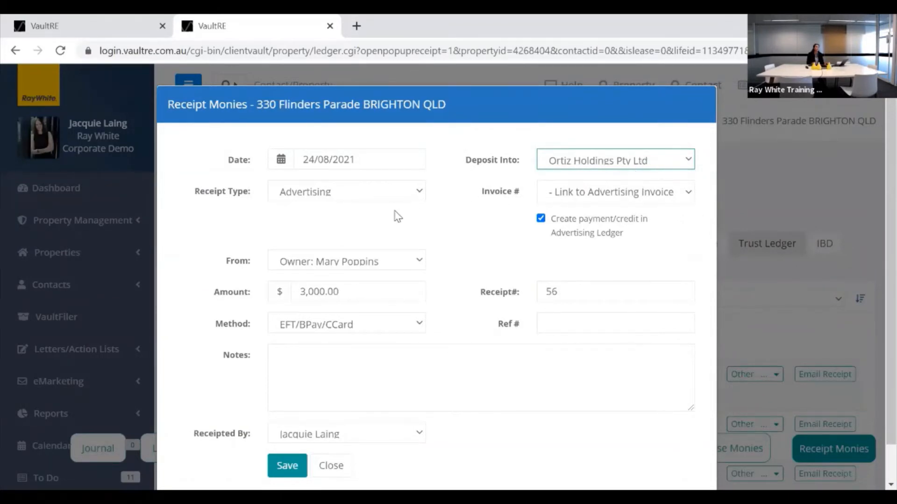
pyautogui.click(411, 263)
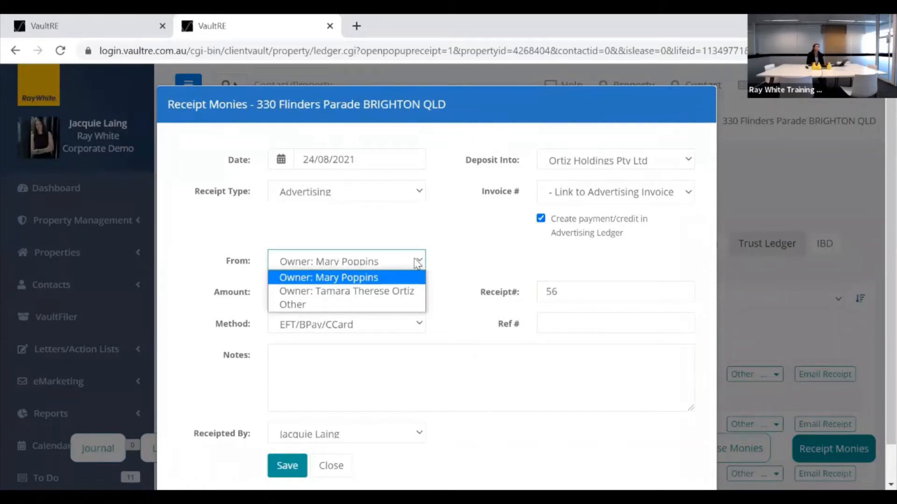
pyautogui.click(287, 308)
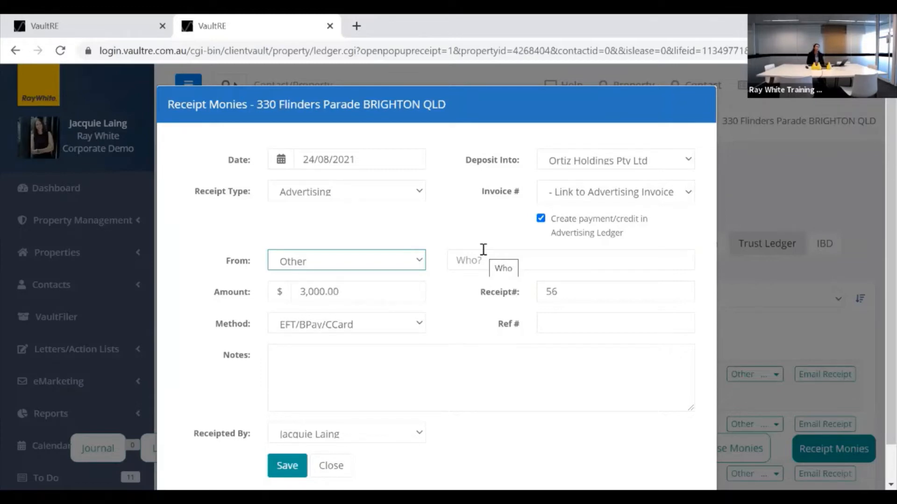
# Enter Campaign Agent as payer, reference 'final instal' and note 'details as per needed', then save the receipt.
pyautogui.click(460, 255)
pyautogui.write('campaing')
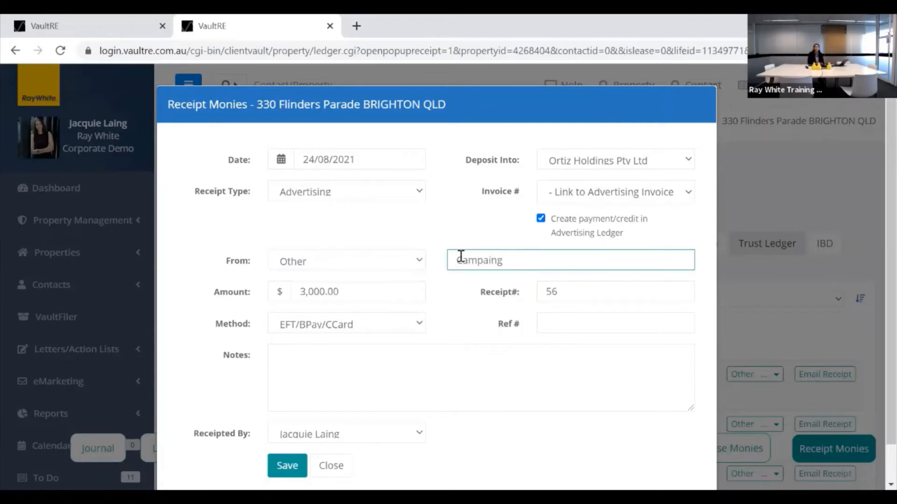
pyautogui.press('BackSpace')
pyautogui.press('BackSpace')
pyautogui.write('gn Agent')
pyautogui.click(555, 323)
pyautogui.write('f')
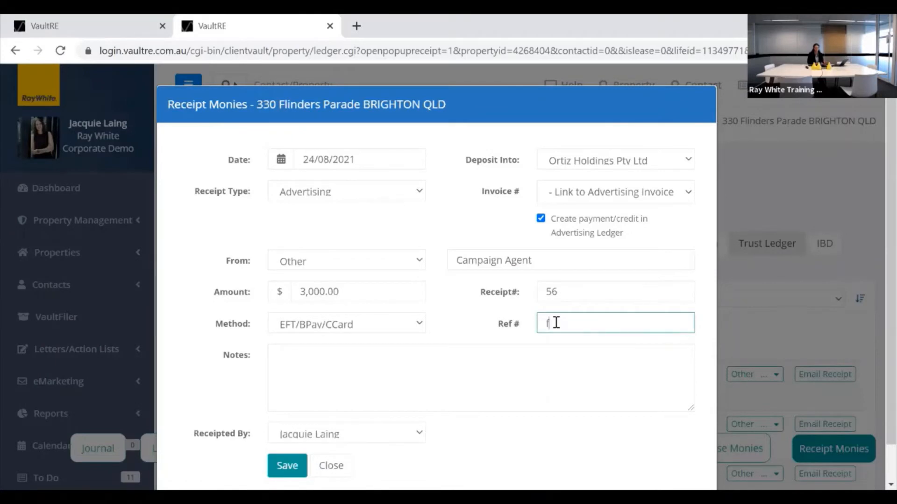
pyautogui.write('inal instal')
pyautogui.click(373, 369)
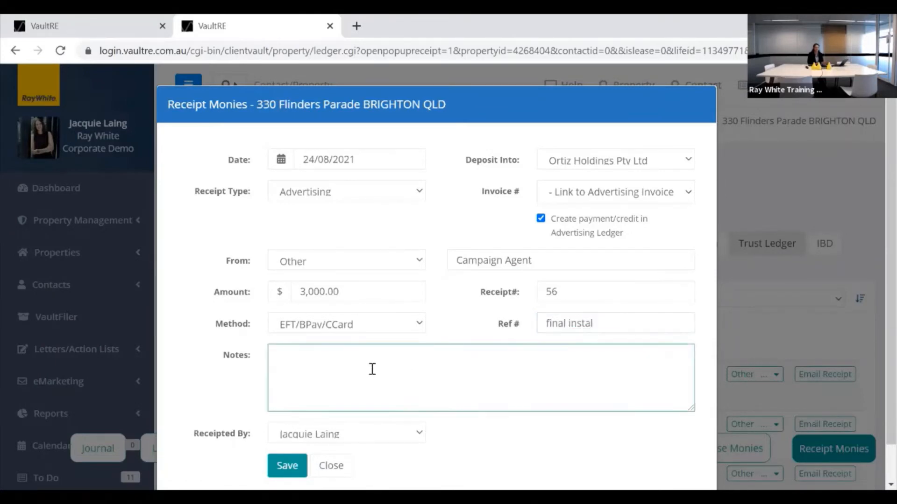
pyautogui.write('details as per needed')
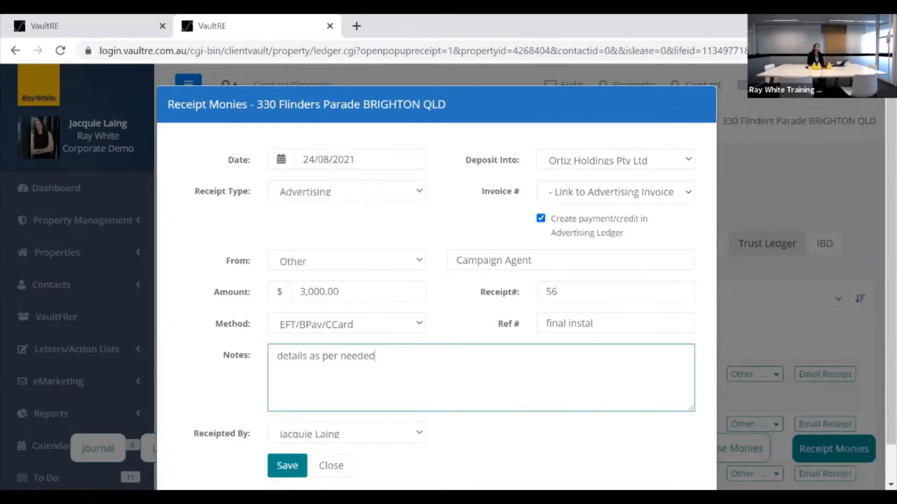
pyautogui.click(287, 465)
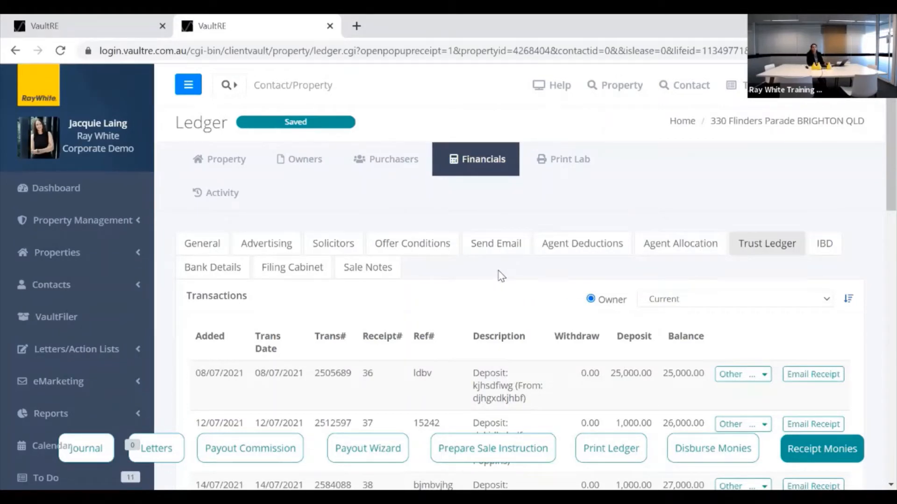
# Show the Advertising ledger down to the $3,000.00 Vendor Contribution and the sub total.
pyautogui.scroll(-2, 500, 276)
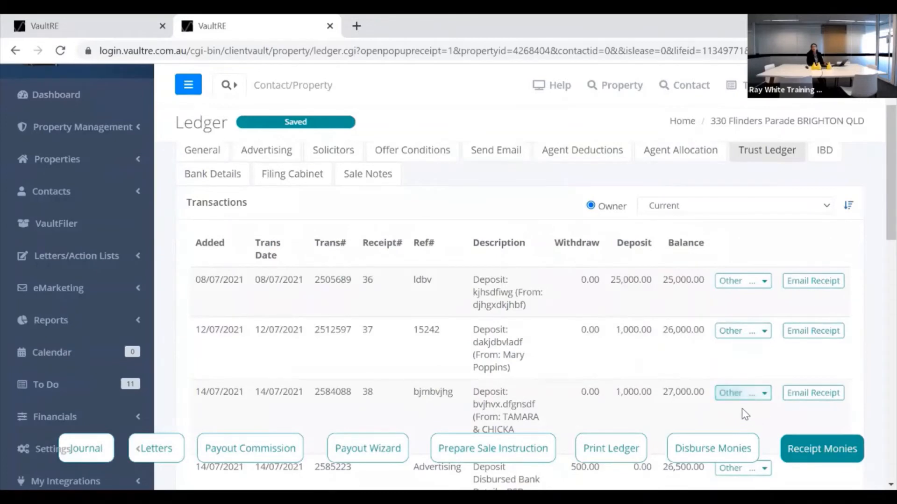
pyautogui.scroll(2, 712, 357)
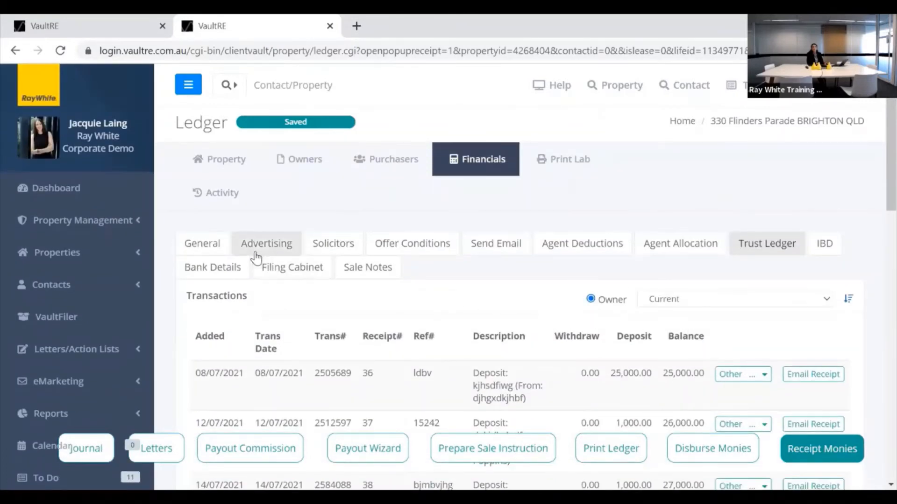
pyautogui.click(269, 248)
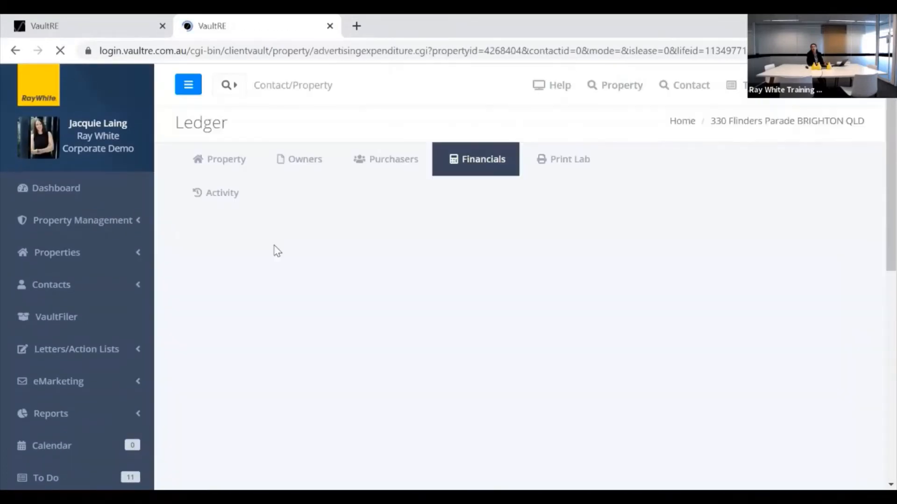
pyautogui.scroll(-9, 466, 312)
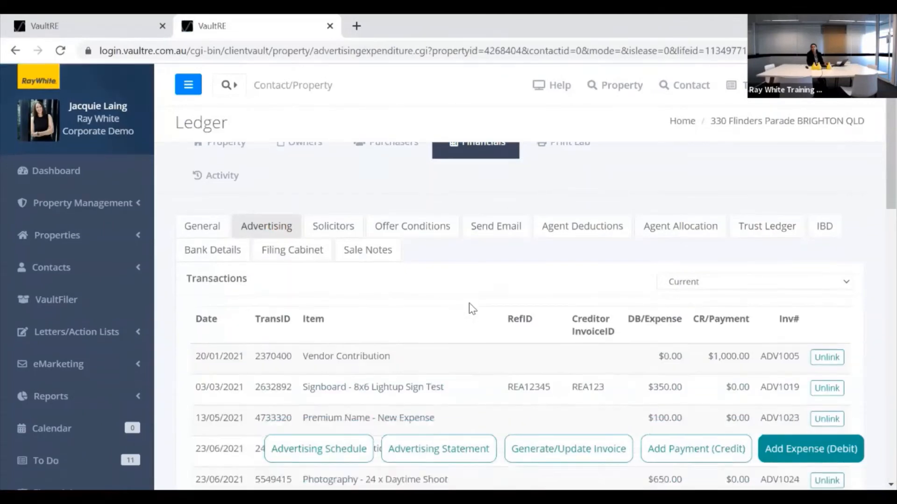
pyautogui.scroll(-2, 471, 304)
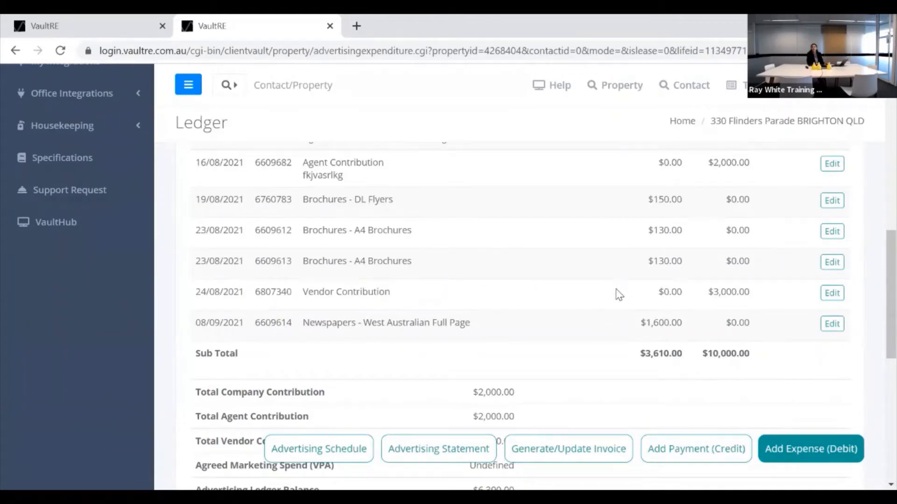
pyautogui.click(562, 454)
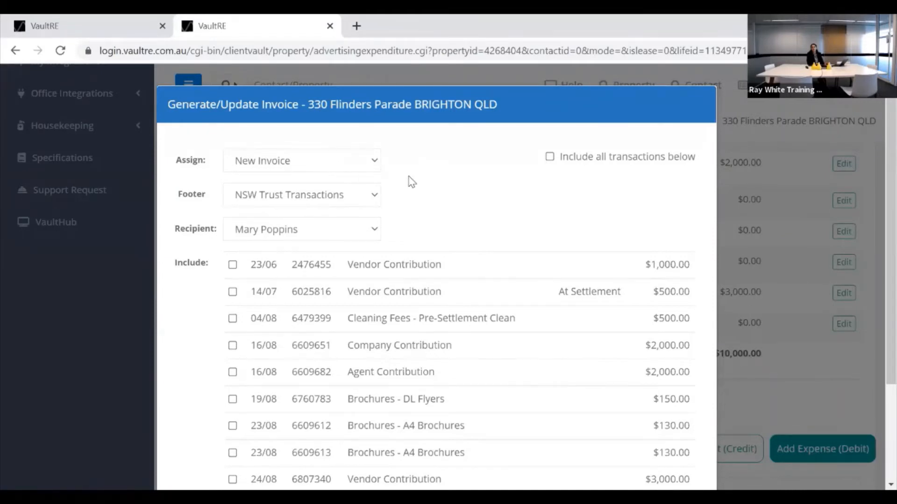
pyautogui.click(377, 201)
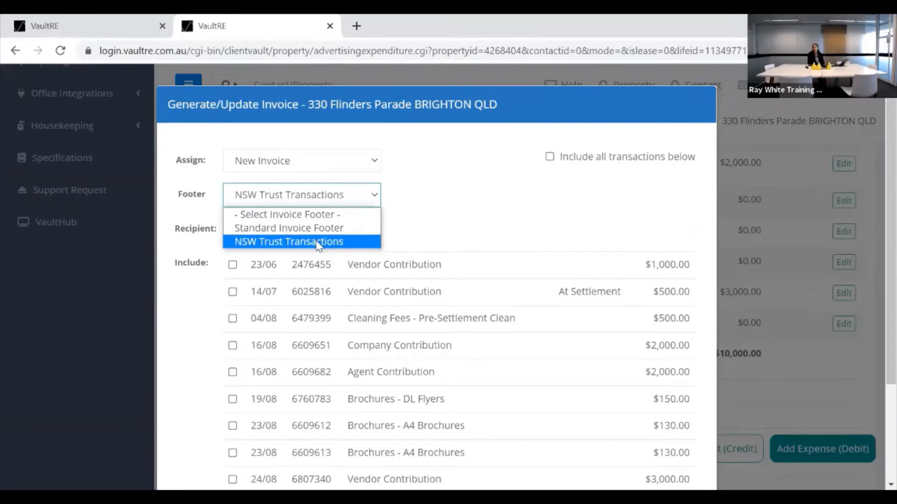
pyautogui.click(492, 186)
pyautogui.scroll(-3, 493, 191)
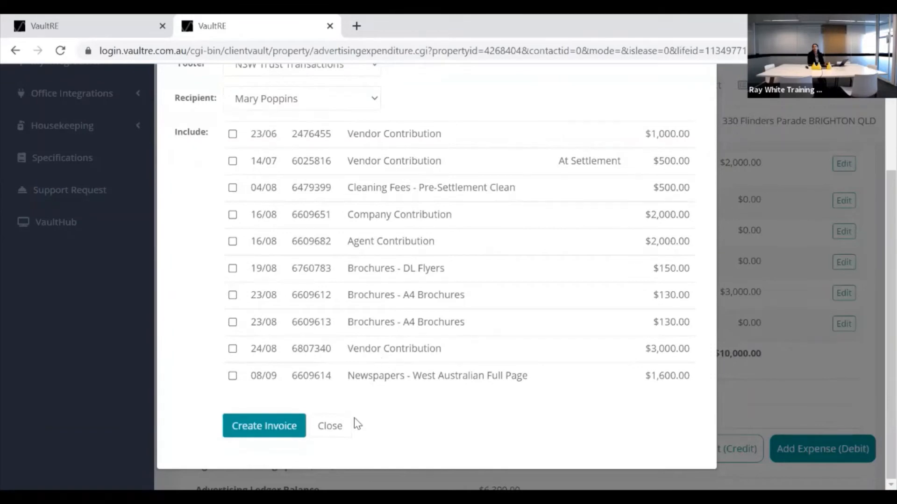
pyautogui.click(330, 426)
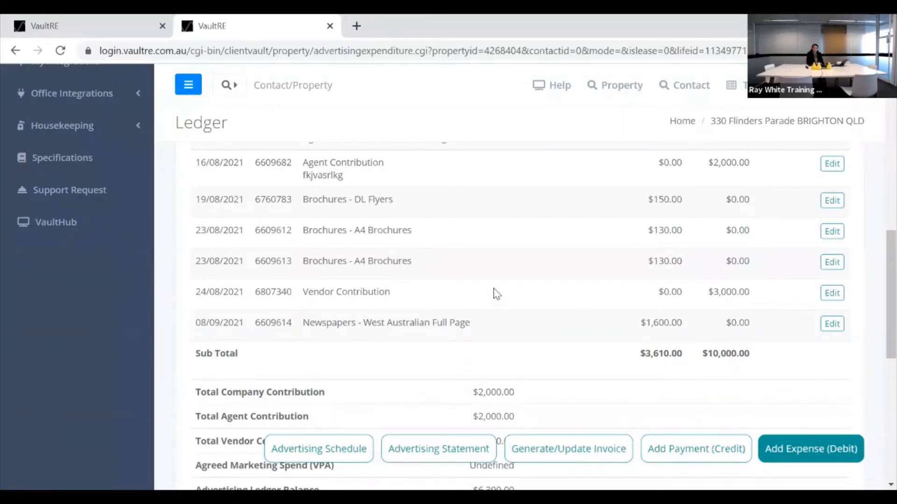
# Return to the Trust Ledger showing the 25,000.00 and 1,000.00 deposits.
pyautogui.scroll(5, 493, 280)
pyautogui.scroll(6, 488, 264)
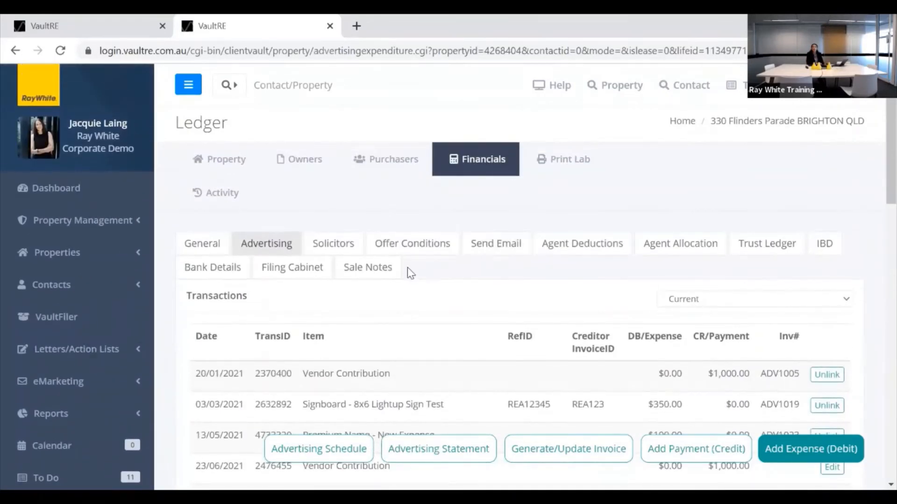
pyautogui.click(768, 253)
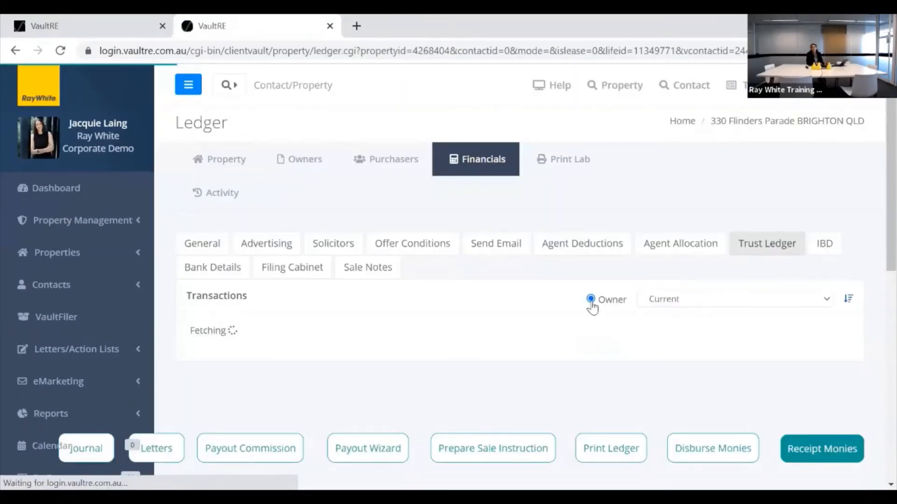
pyautogui.scroll(-1, 468, 370)
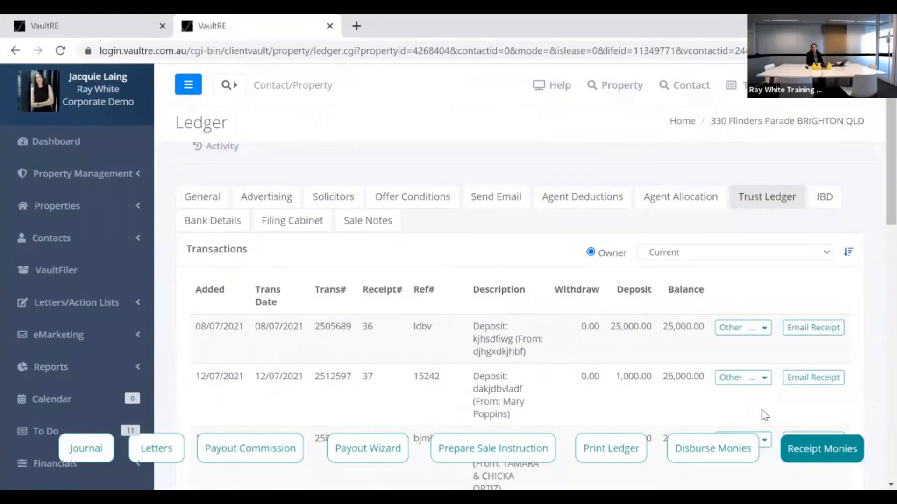
# Start a Deposit receipt from the original purchaser, then close it without saving.
pyautogui.click(813, 451)
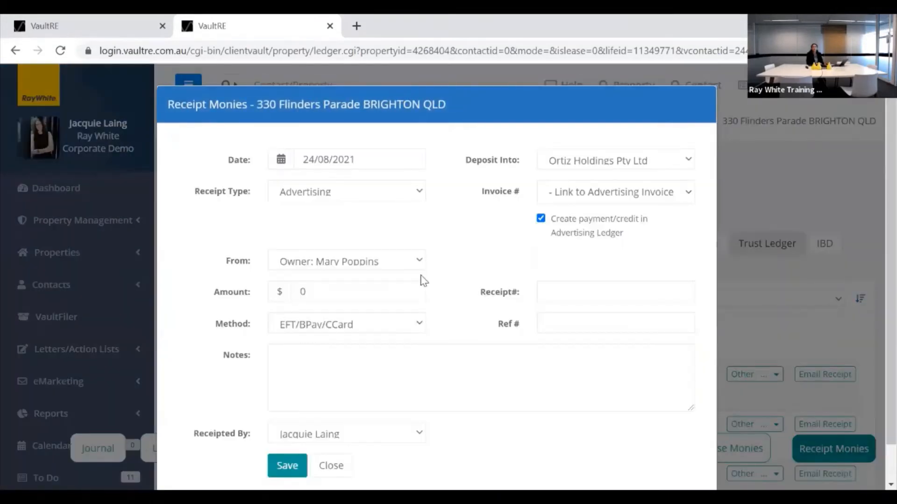
pyautogui.click(357, 194)
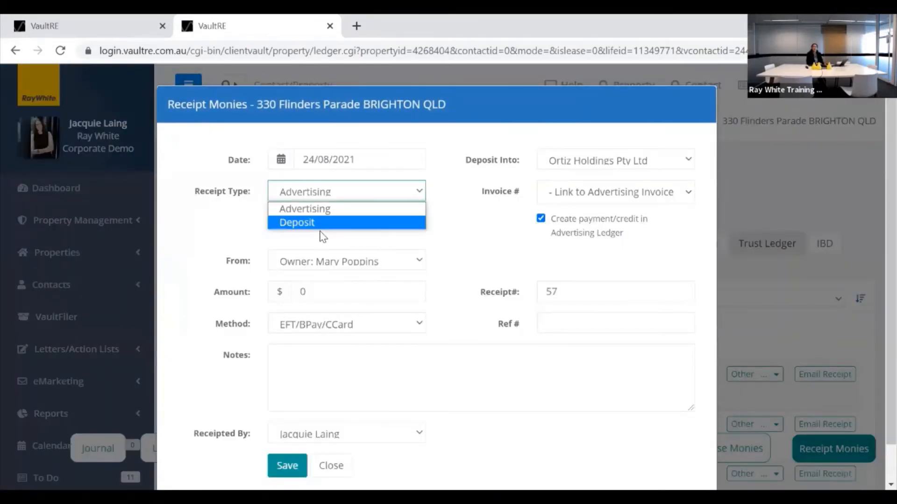
pyautogui.click(312, 225)
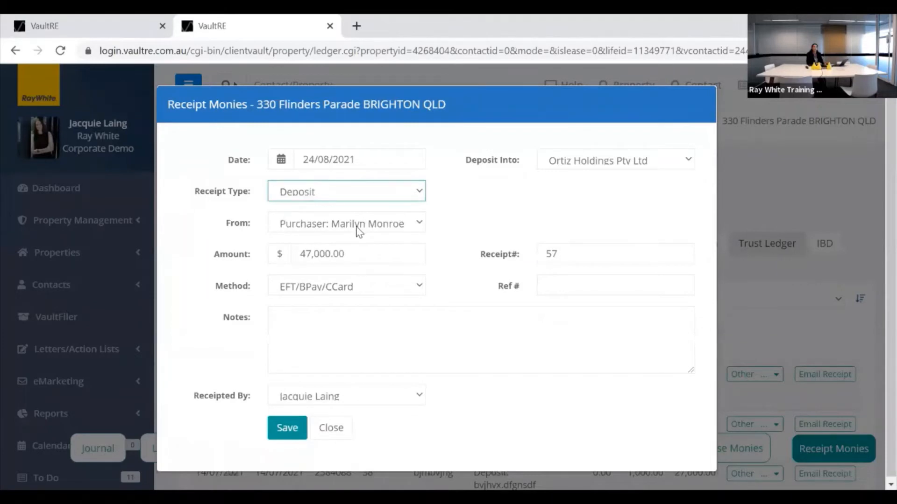
pyautogui.click(356, 227)
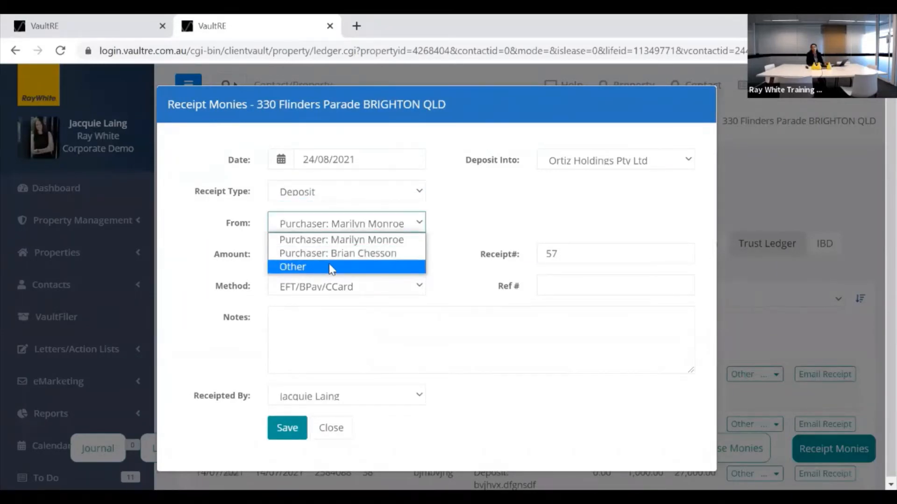
pyautogui.click(486, 216)
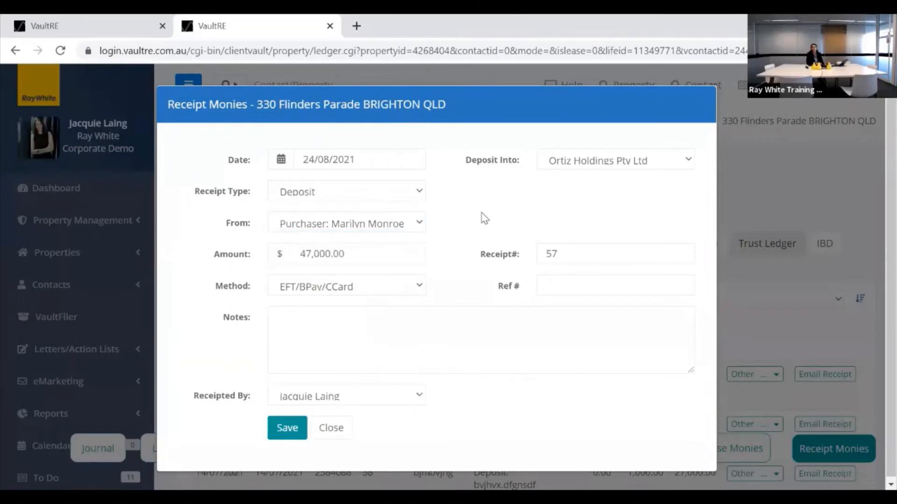
pyautogui.click(338, 428)
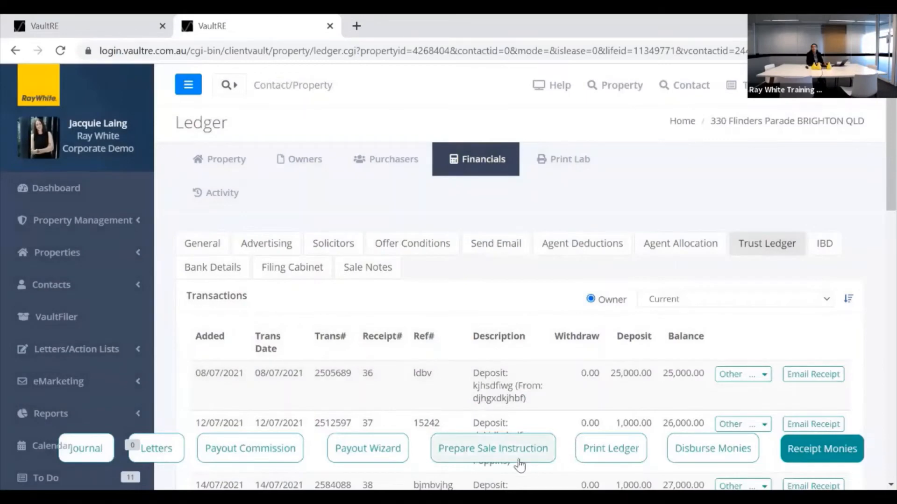
pyautogui.click(705, 455)
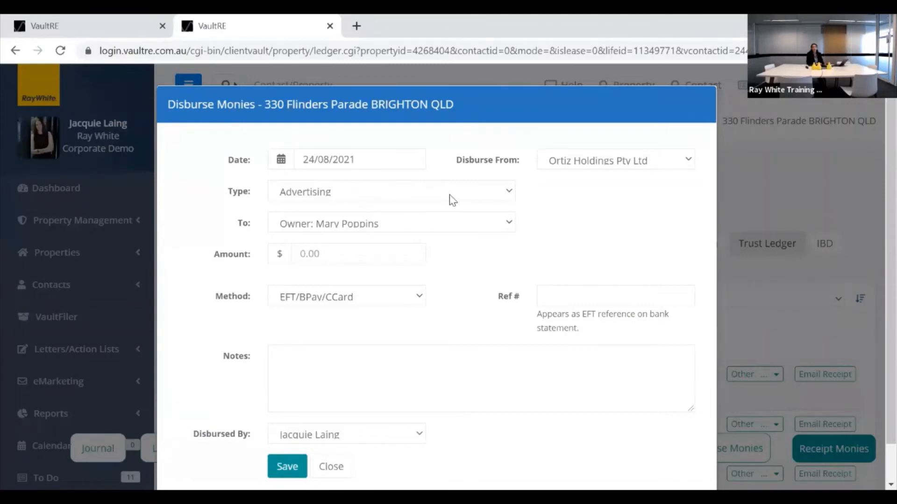
pyautogui.click(501, 194)
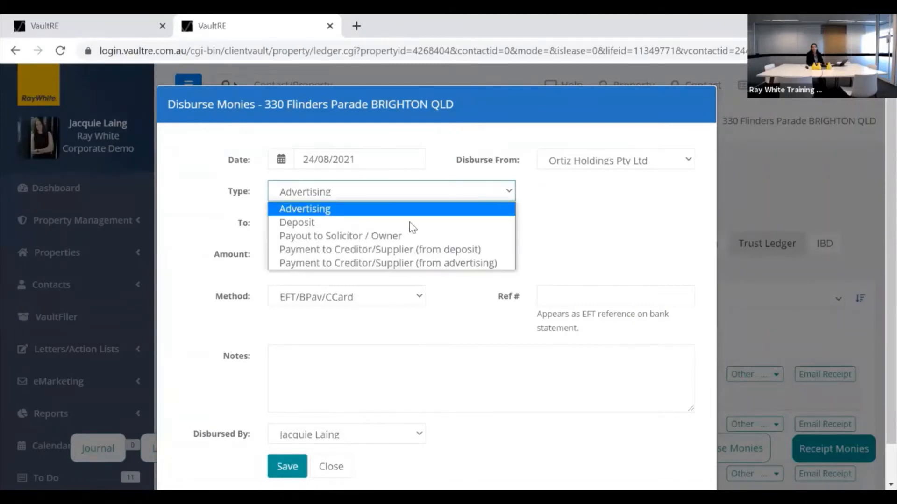
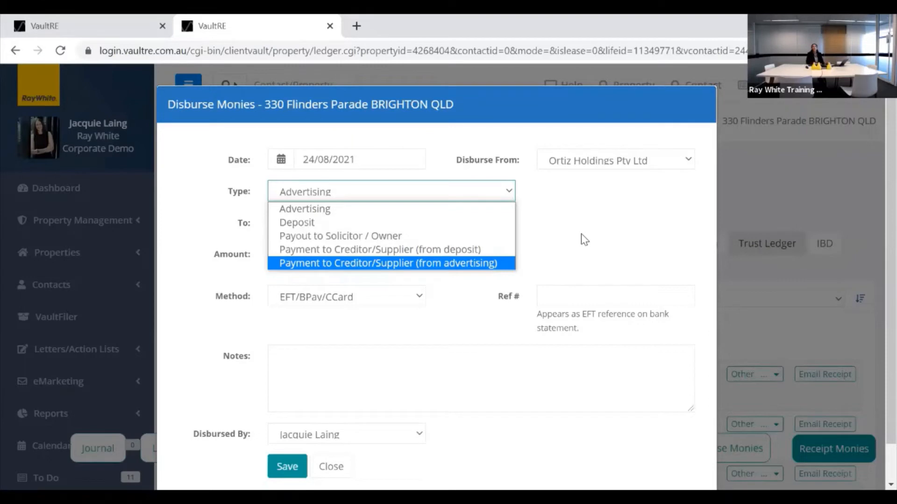
pyautogui.click(321, 224)
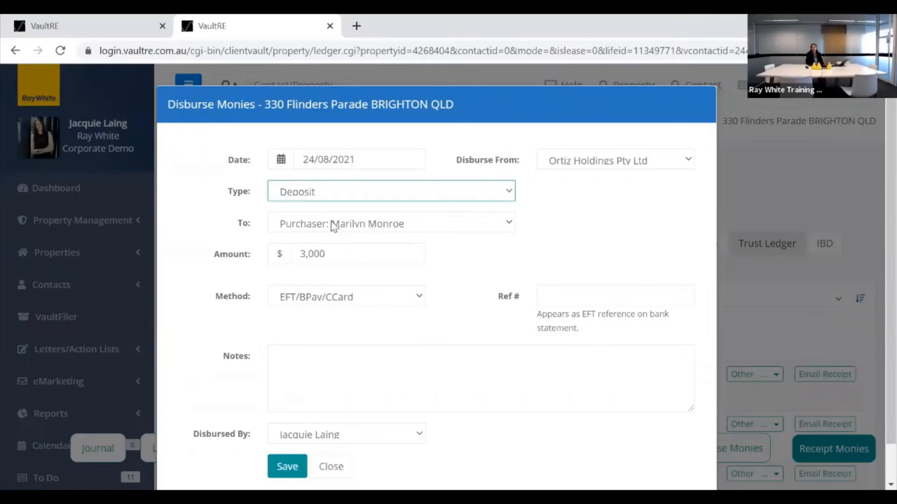
pyautogui.click(382, 199)
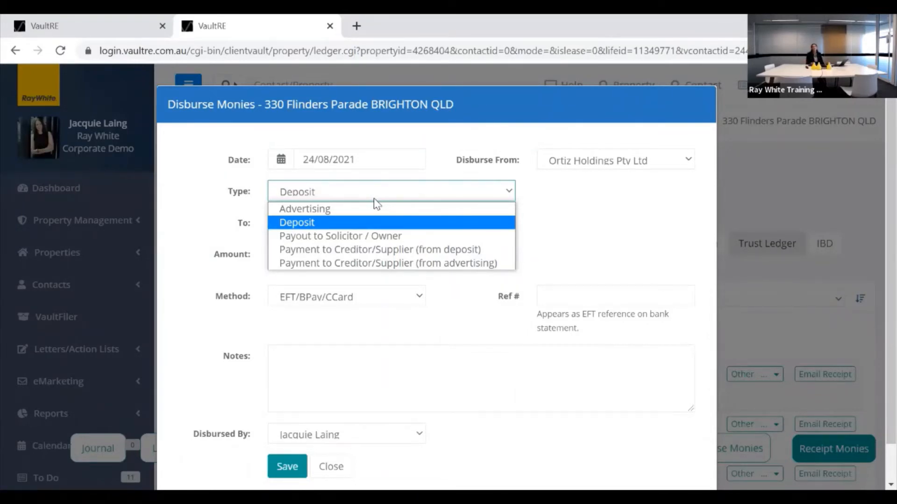
# Keep the Deposit type and pay it to General Account - General Advertising Account.
pyautogui.click(302, 224)
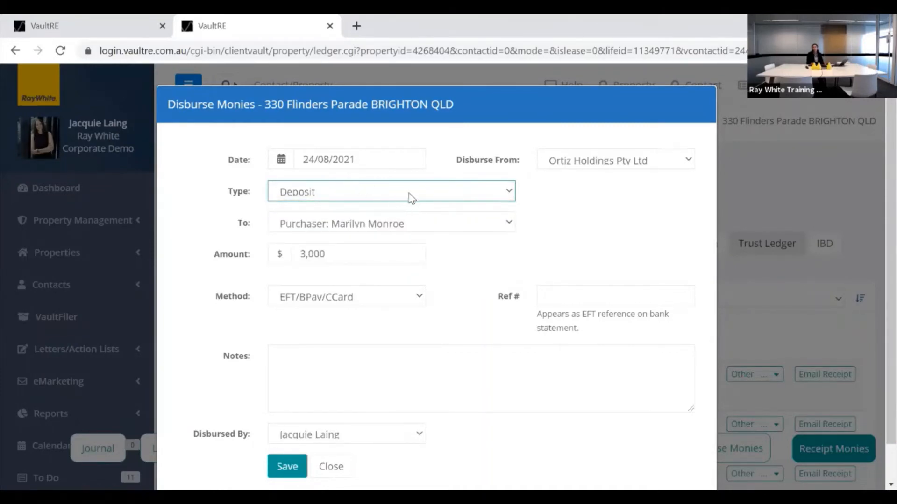
pyautogui.click(508, 222)
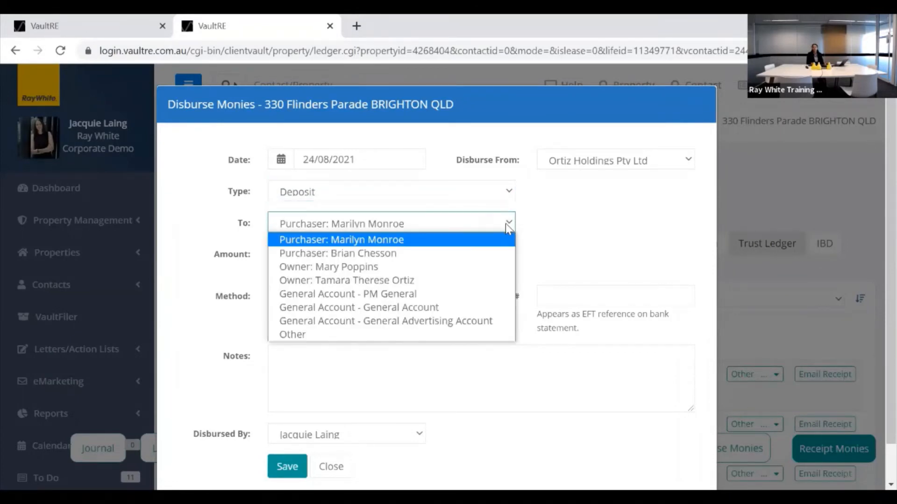
pyautogui.click(417, 323)
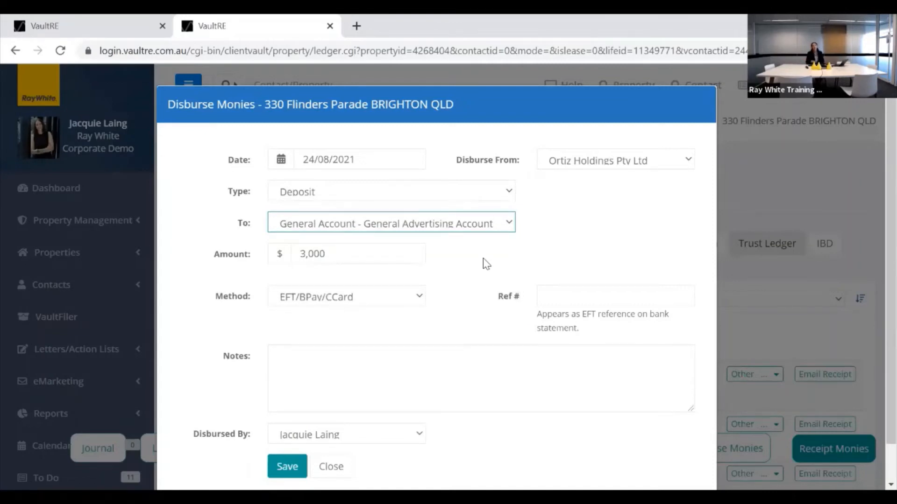
# Enter amount 500.00, reference Advertising and the BVPA settlement-instructions note, then save.
pyautogui.moveTo(347, 253); pyautogui.dragTo(291, 253)
pyautogui.write('500.')
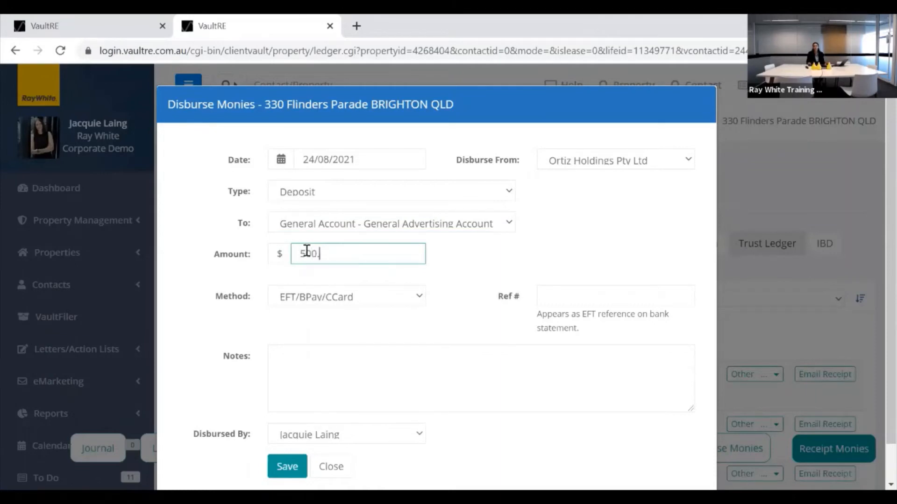
pyautogui.write('00')
pyautogui.click(560, 295)
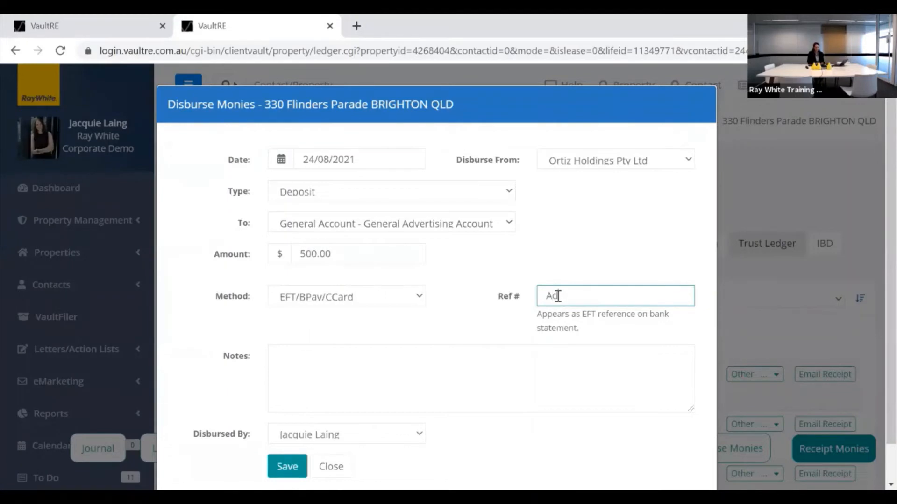
pyautogui.write('Advertising')
pyautogui.click(323, 366)
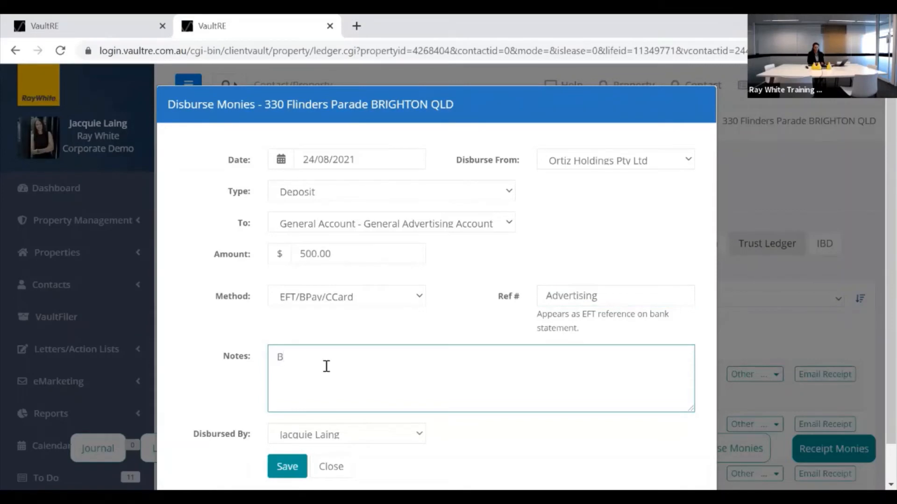
pyautogui.write('BVPA deducted from deposit as pe')
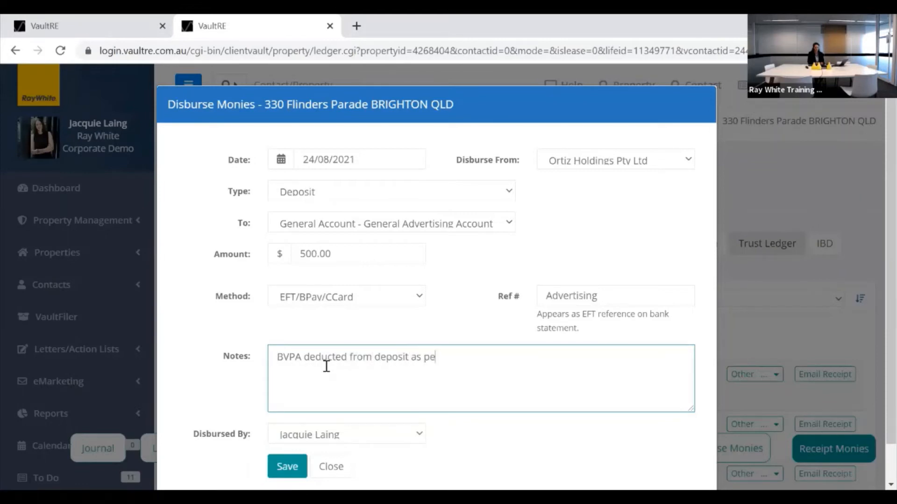
pyautogui.write('r settlement instructions')
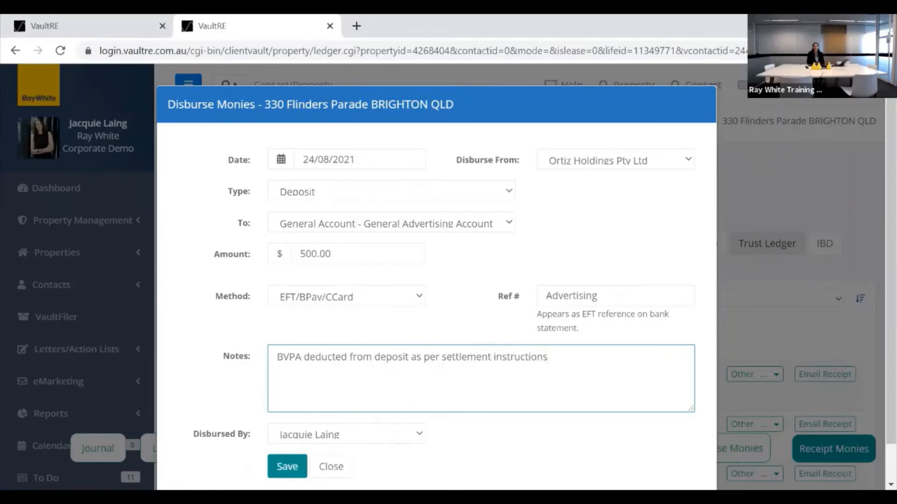
pyautogui.click(288, 465)
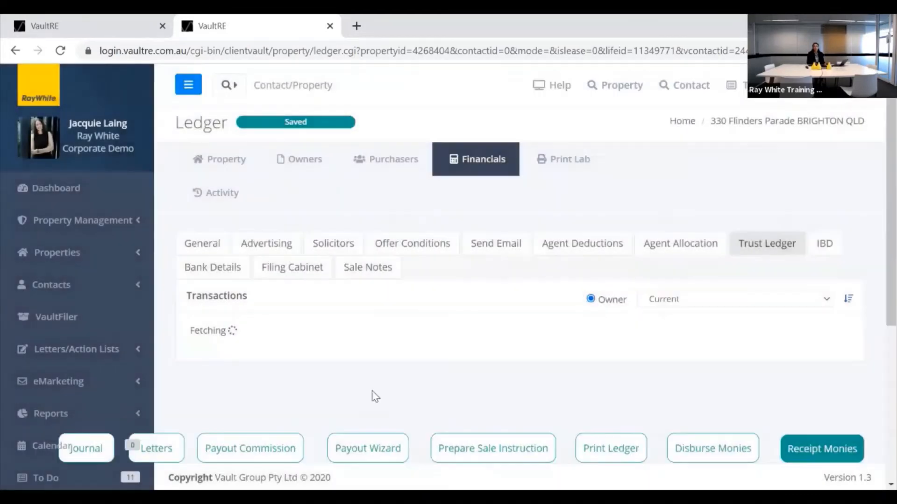
# Review the new 500.00 Advertising withdrawal and 2,500.00 balance, then open Print Ledger.
pyautogui.scroll(-10, 631, 313)
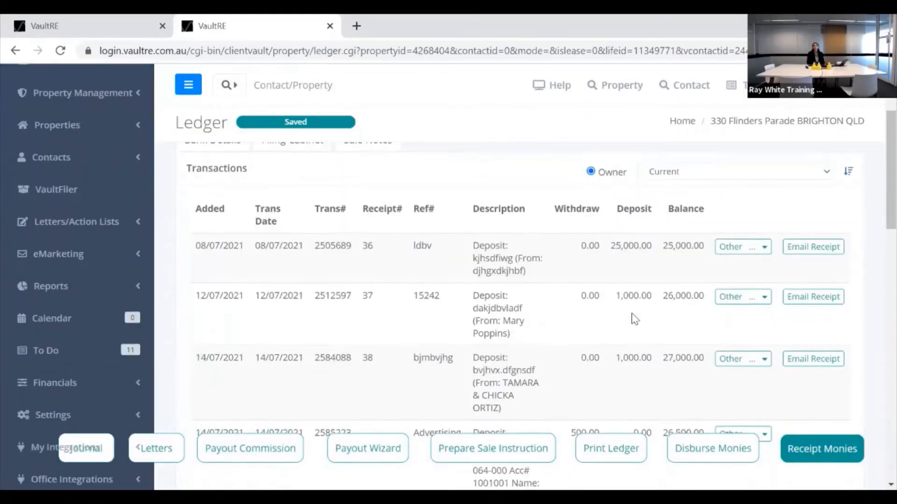
pyautogui.scroll(-8, 632, 328)
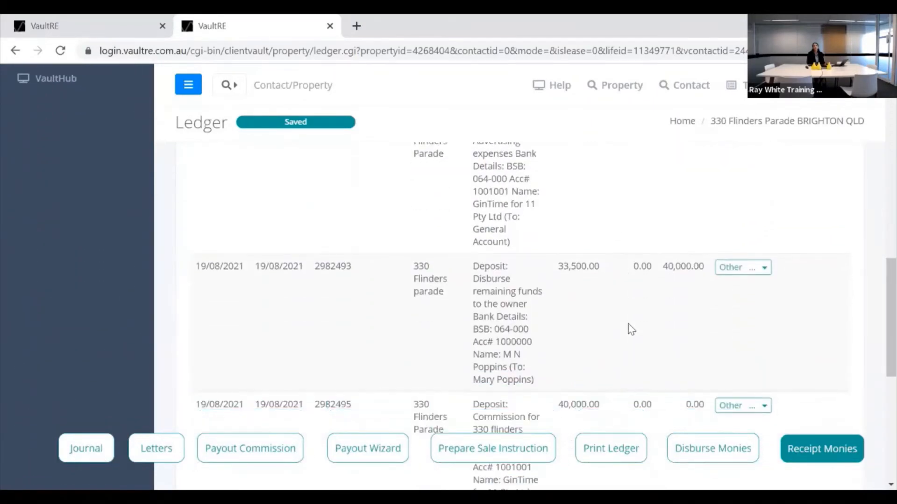
pyautogui.scroll(-2, 631, 329)
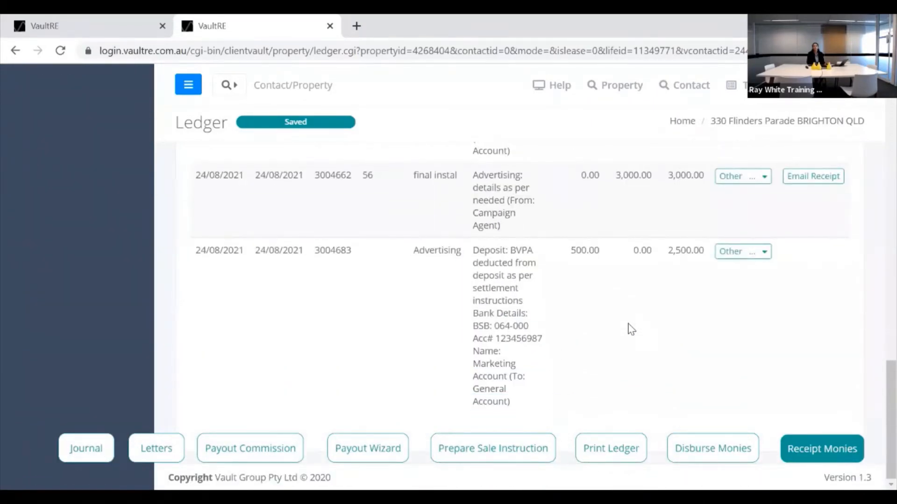
pyautogui.scroll(3, 630, 328)
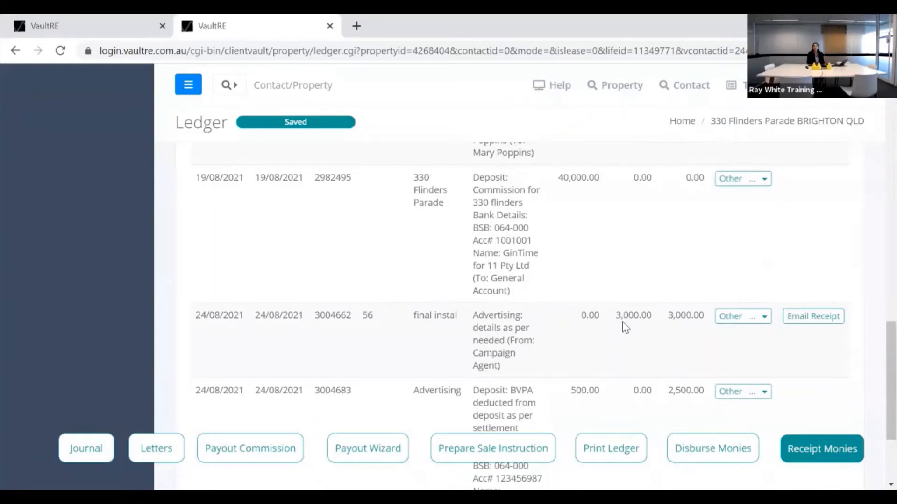
pyautogui.scroll(-2, 623, 327)
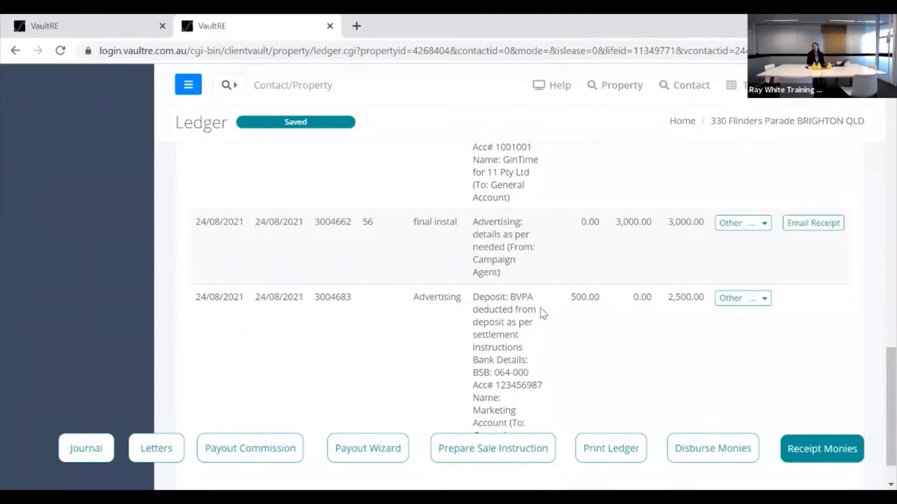
pyautogui.scroll(2, 539, 307)
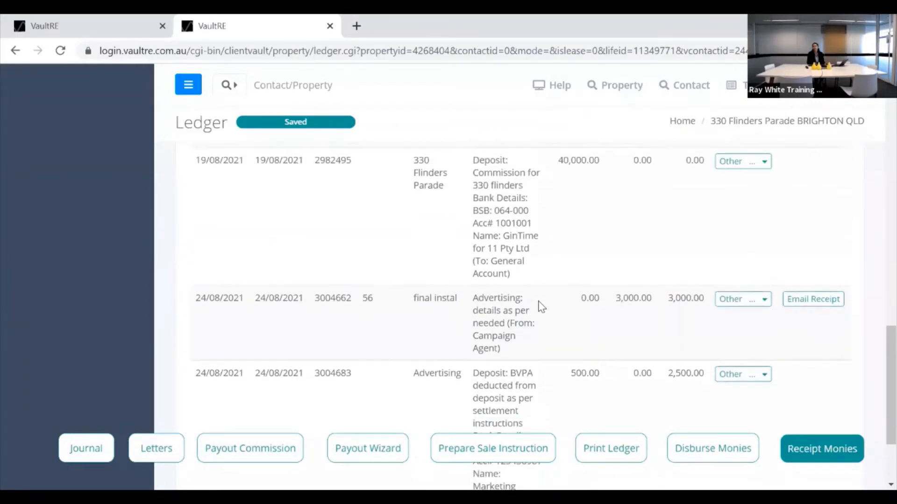
pyautogui.scroll(-3, 537, 307)
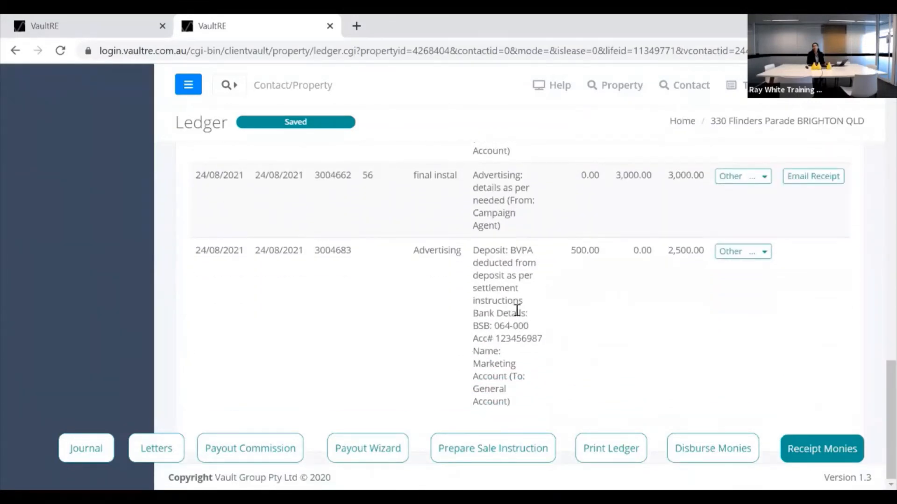
pyautogui.scroll(1, 551, 343)
pyautogui.scroll(2, 552, 343)
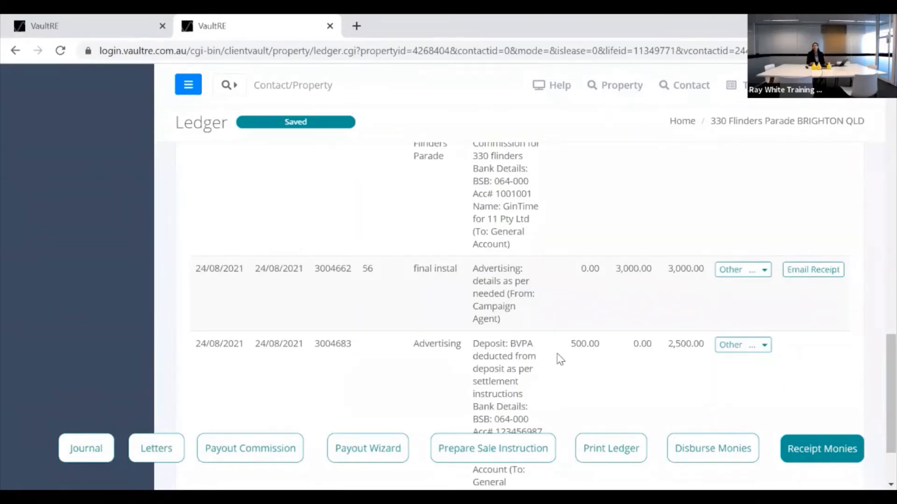
pyautogui.scroll(7, 558, 357)
pyautogui.scroll(10, 559, 357)
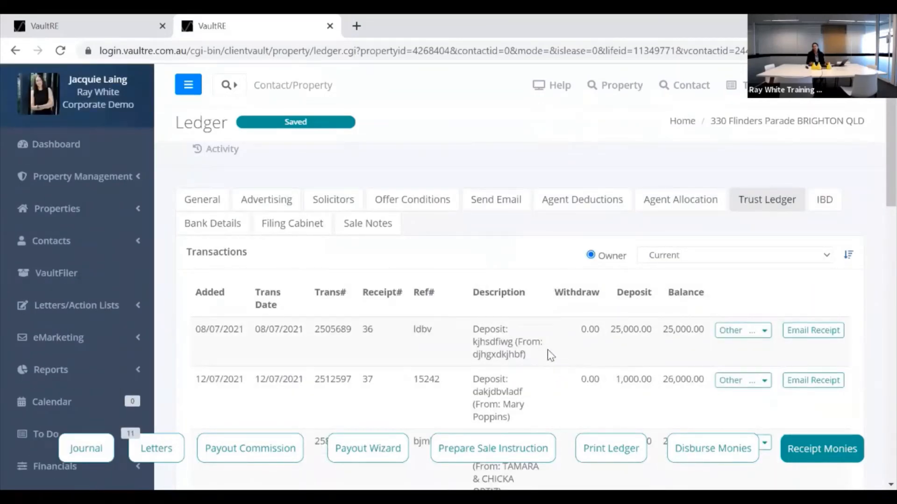
pyautogui.scroll(-5, 547, 349)
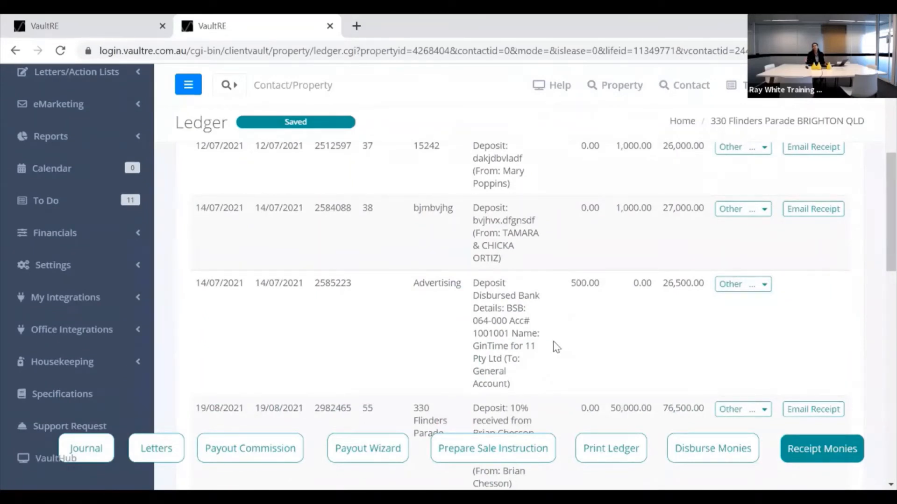
pyautogui.click(611, 455)
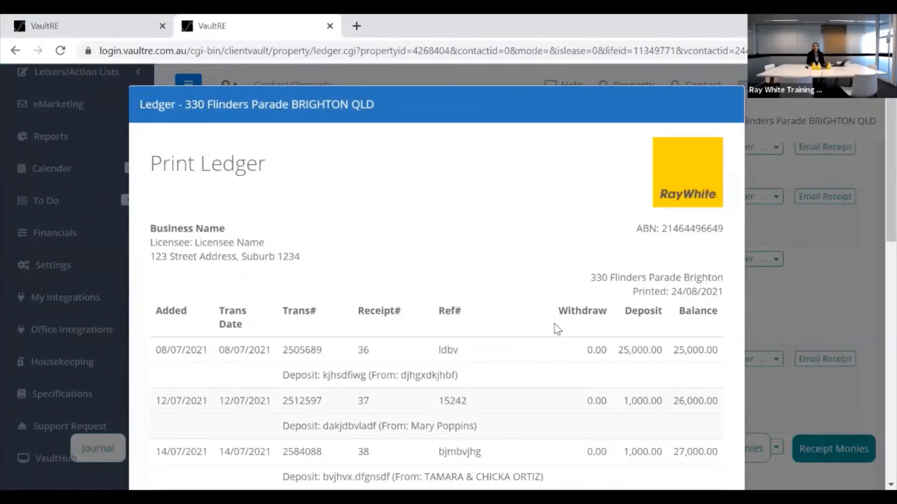
pyautogui.scroll(-7, 551, 312)
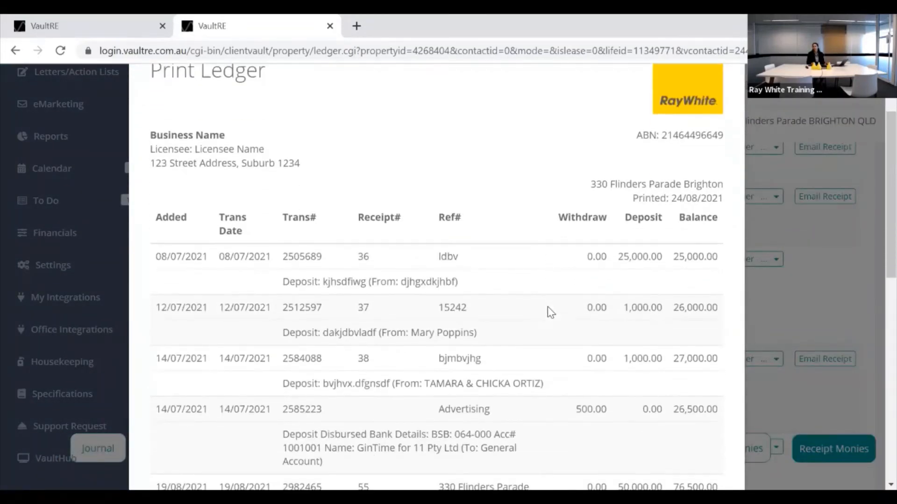
pyautogui.scroll(-3, 551, 315)
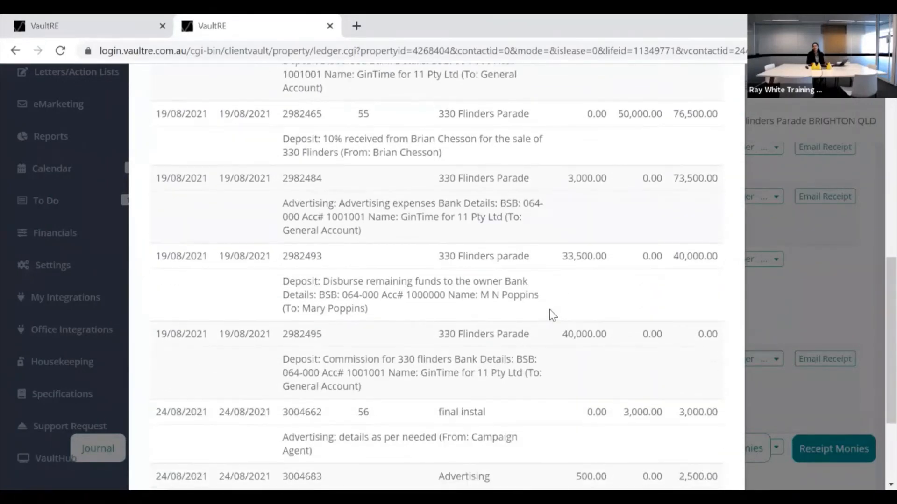
pyautogui.scroll(7, 551, 319)
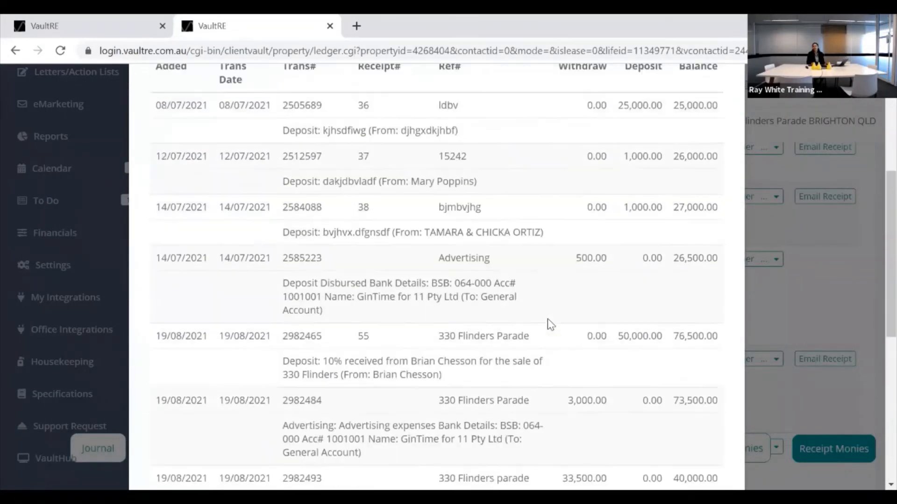
pyautogui.scroll(3, 552, 327)
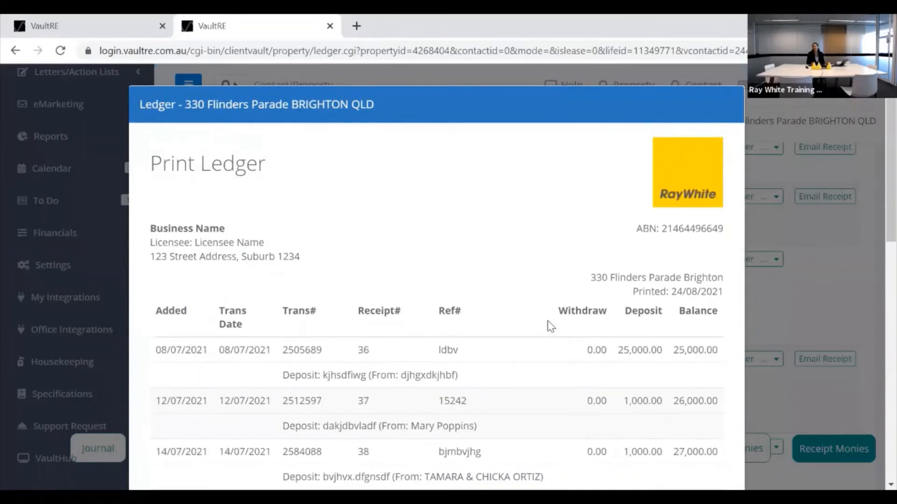
pyautogui.scroll(-3, 550, 323)
pyautogui.scroll(-9, 547, 312)
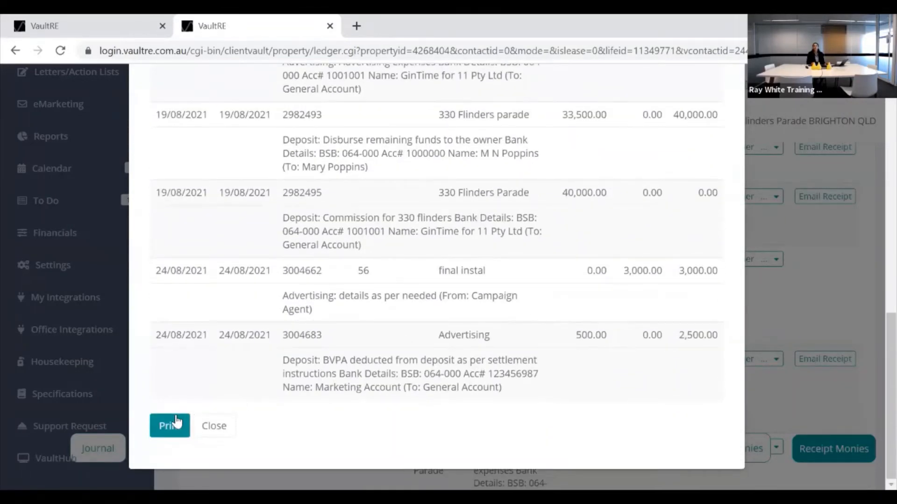
pyautogui.click(175, 421)
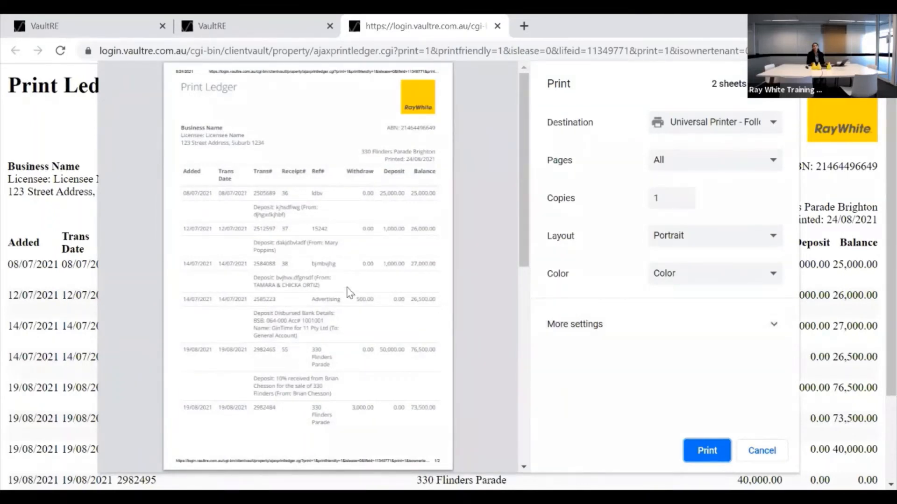
# Set the print scale to Custom 60, then cancel printing and close the ledger tab.
pyautogui.scroll(-9, 323, 261)
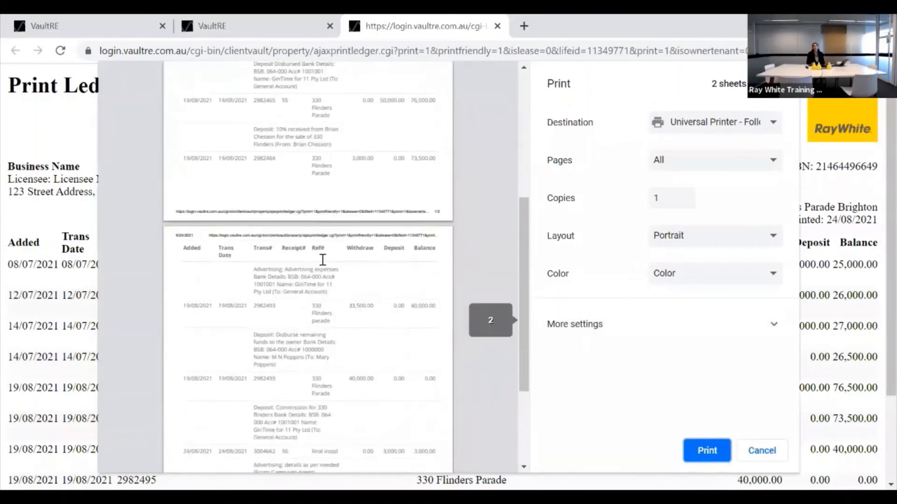
pyautogui.scroll(9, 324, 262)
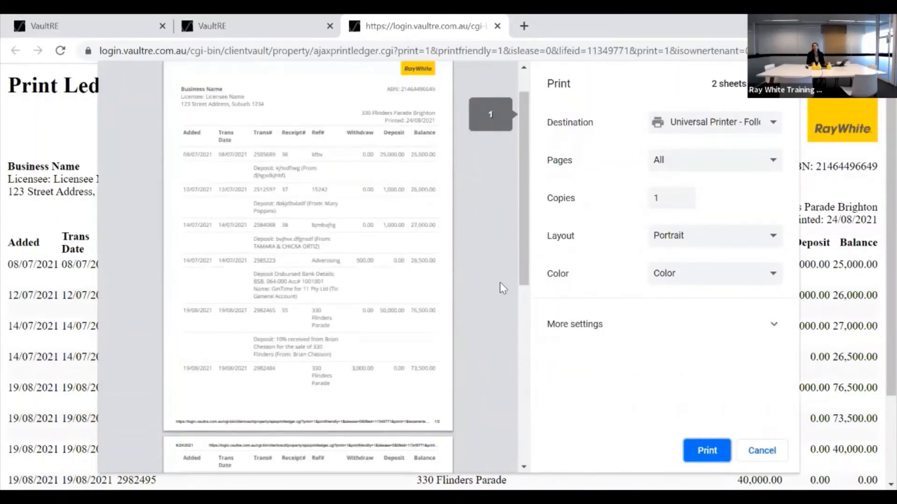
pyautogui.click(773, 336)
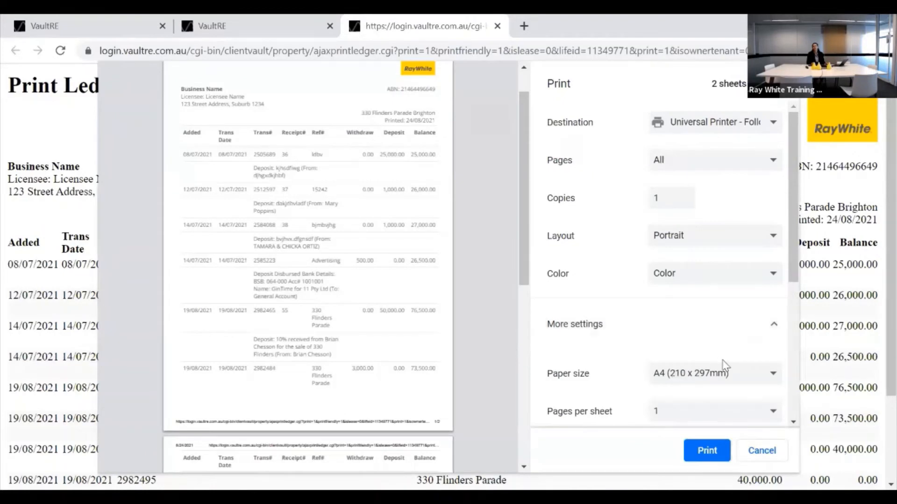
pyautogui.scroll(-4, 723, 335)
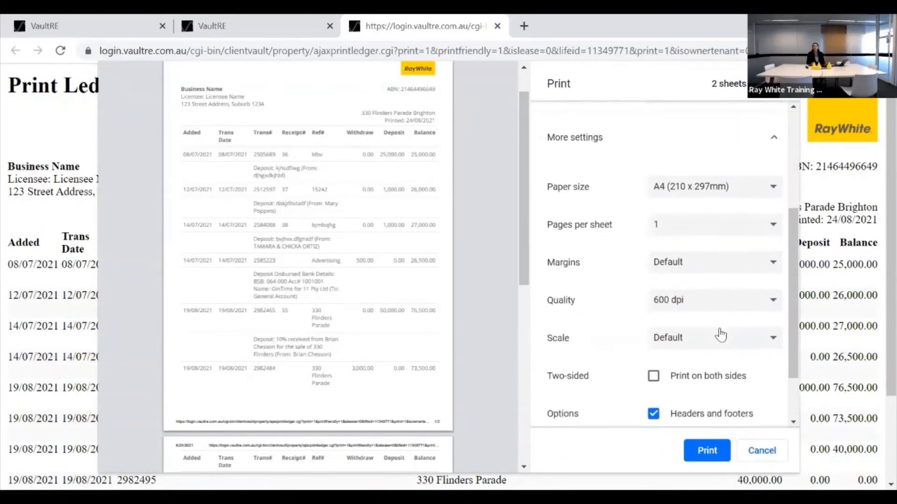
pyautogui.click(774, 340)
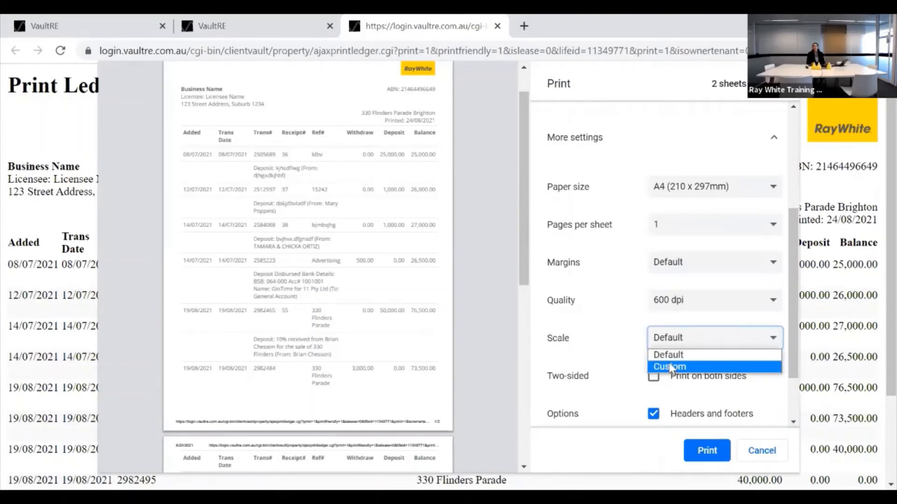
pyautogui.click(668, 369)
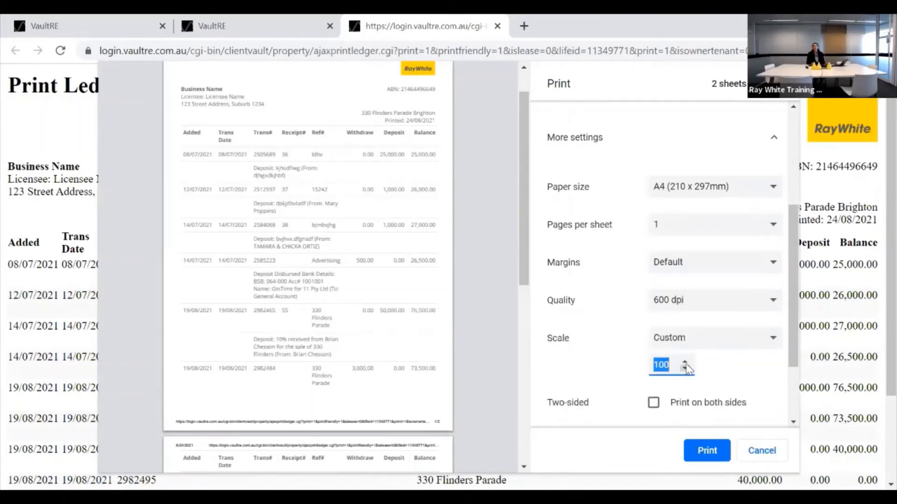
pyautogui.write('6')
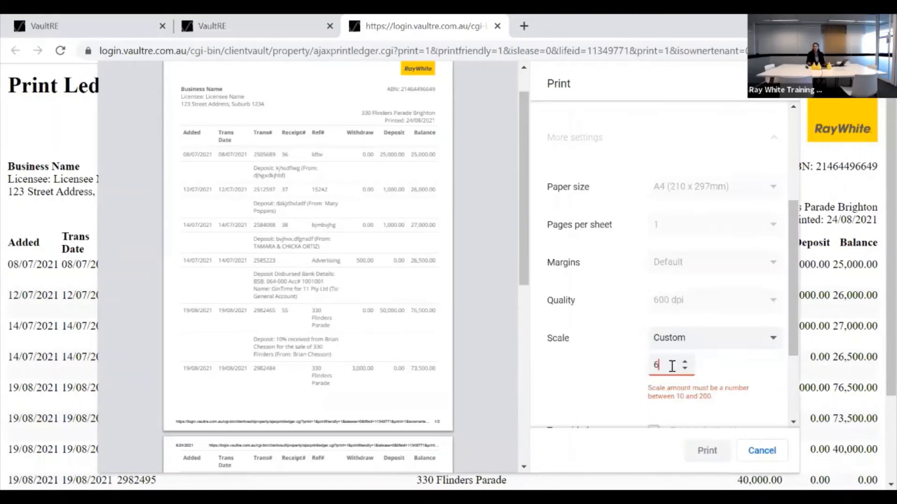
pyautogui.write('0')
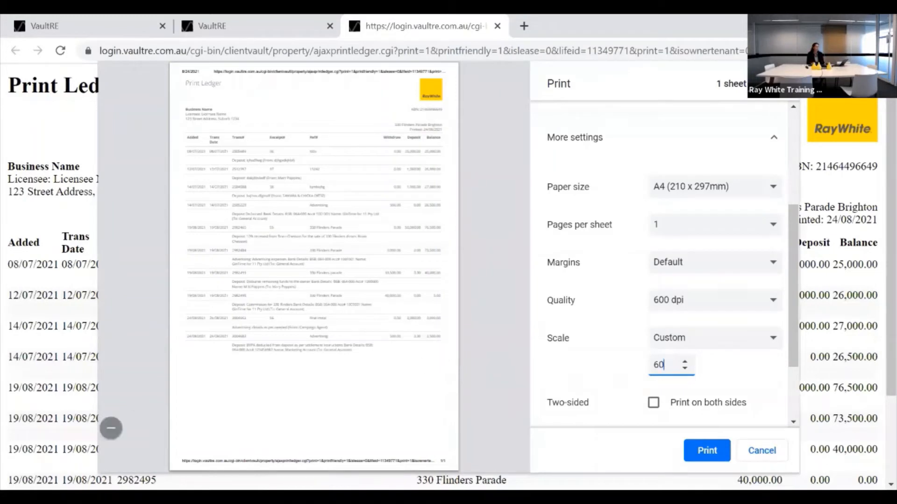
pyautogui.click(762, 452)
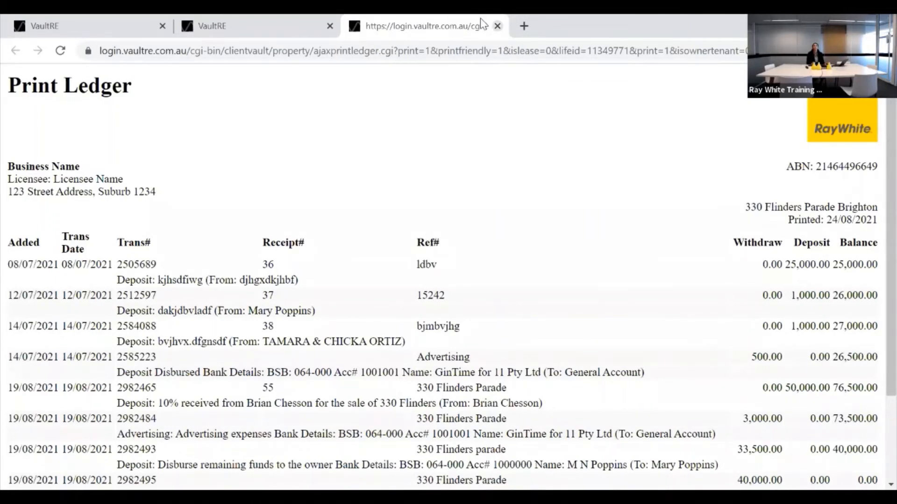
pyautogui.click(497, 25)
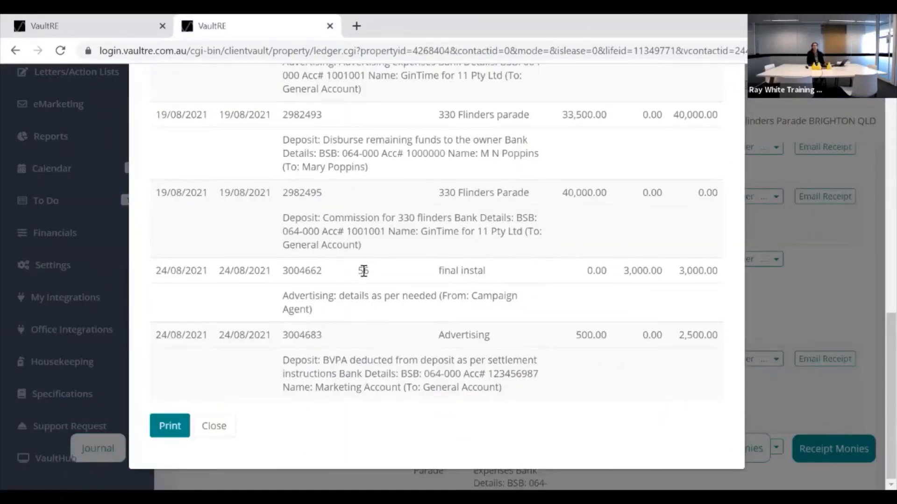
pyautogui.scroll(3, 363, 273)
pyautogui.scroll(-3, 341, 290)
pyautogui.click(222, 430)
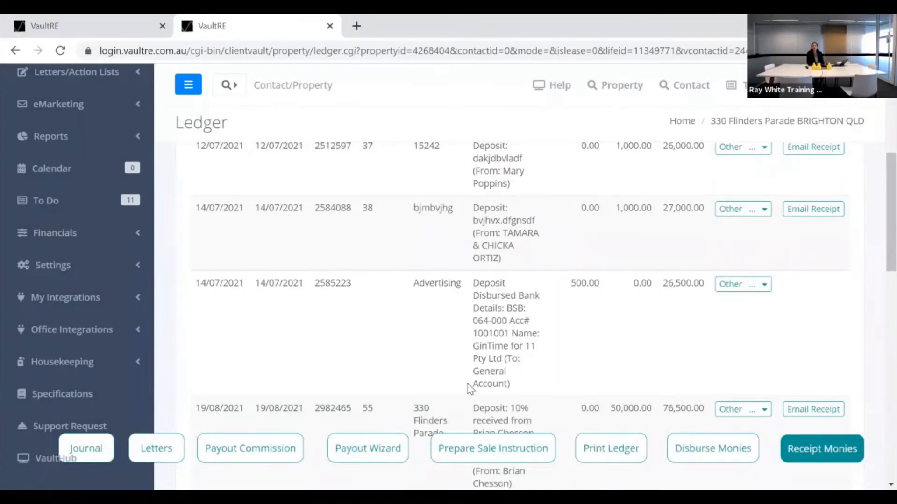
pyautogui.scroll(1, 465, 383)
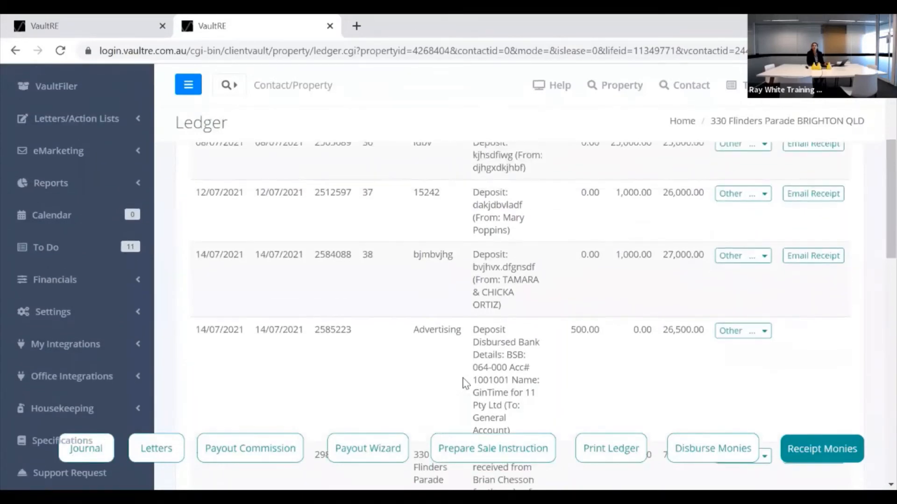
pyautogui.click(368, 448)
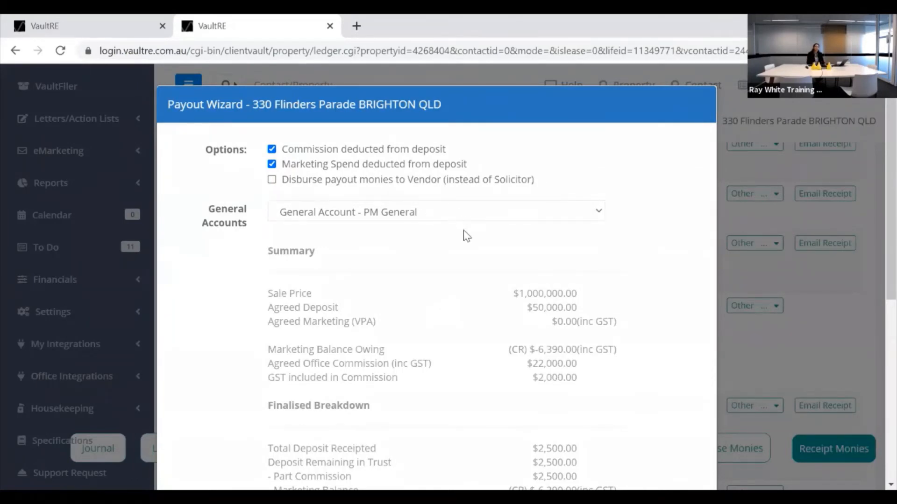
# Review the Payout Wizard's commission and marketing deductions, close it, and start a new disbursement.
pyautogui.scroll(-2, 466, 238)
pyautogui.scroll(2, 472, 241)
pyautogui.scroll(-7, 419, 282)
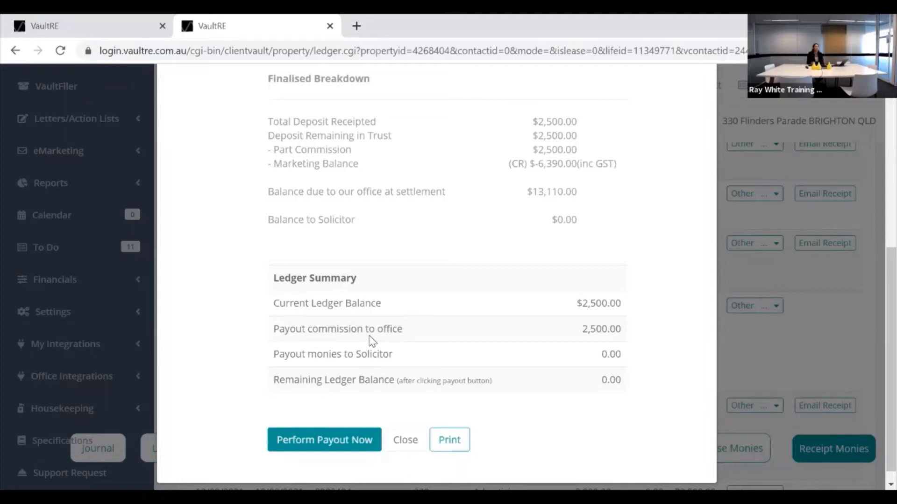
pyautogui.click(405, 443)
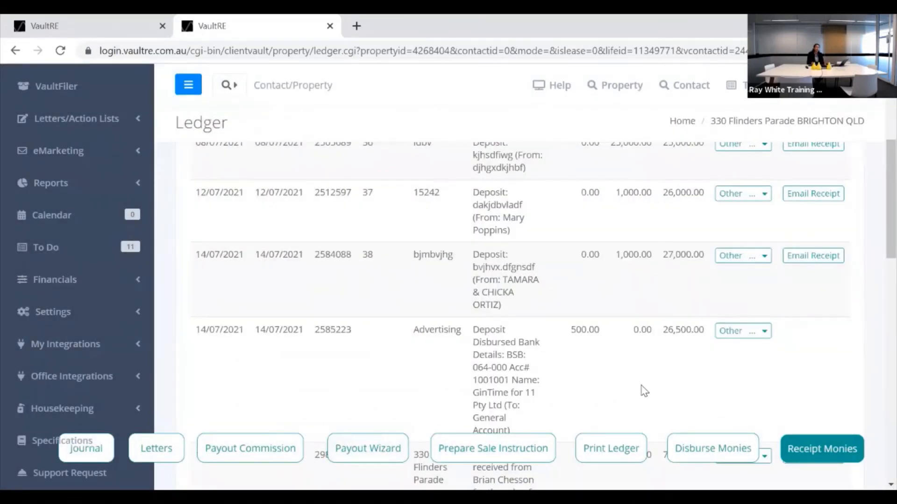
pyautogui.click(720, 445)
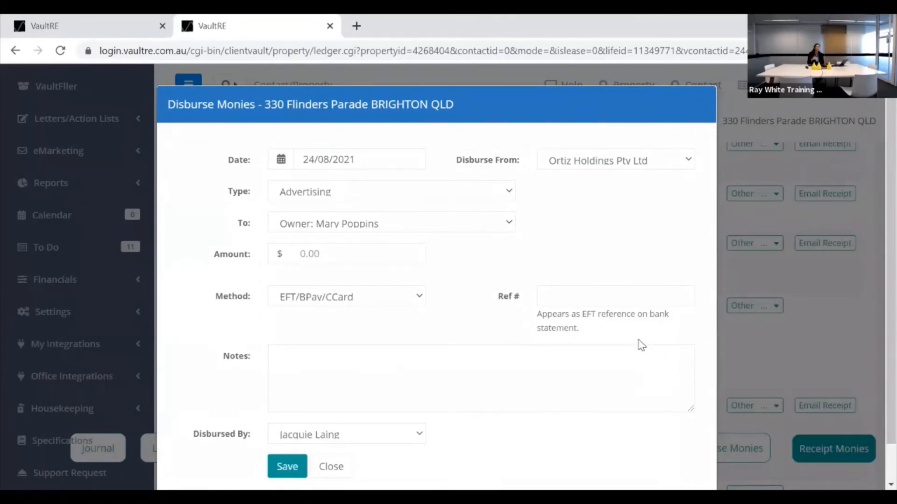
# Check the disbursement types, leave it on Advertising, and close the form unsaved.
pyautogui.click(494, 192)
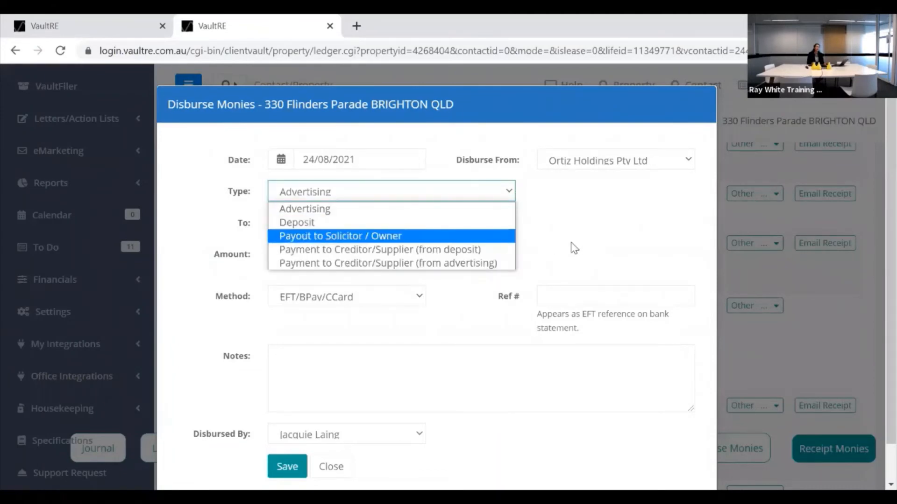
pyautogui.click(400, 317)
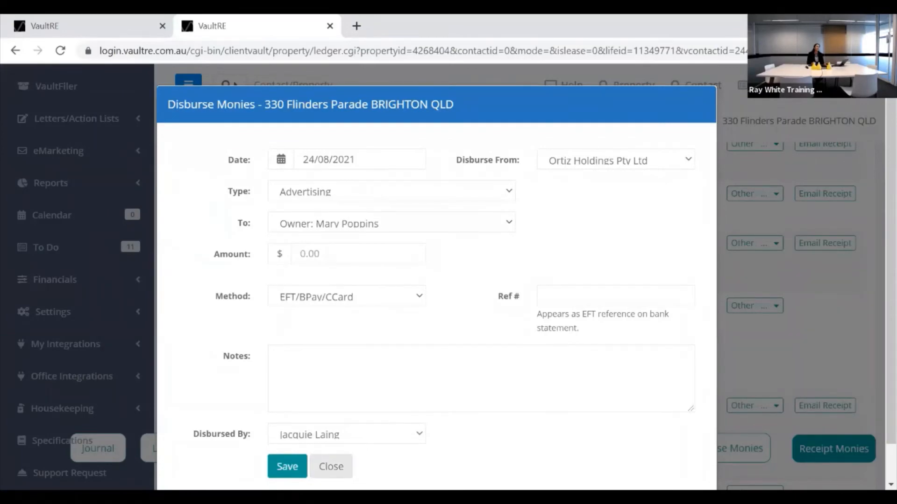
pyautogui.click(331, 466)
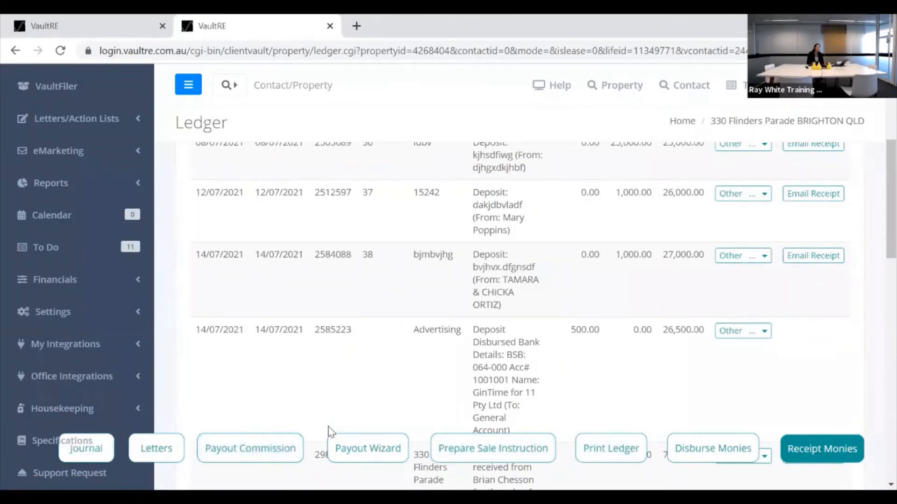
pyautogui.click(248, 444)
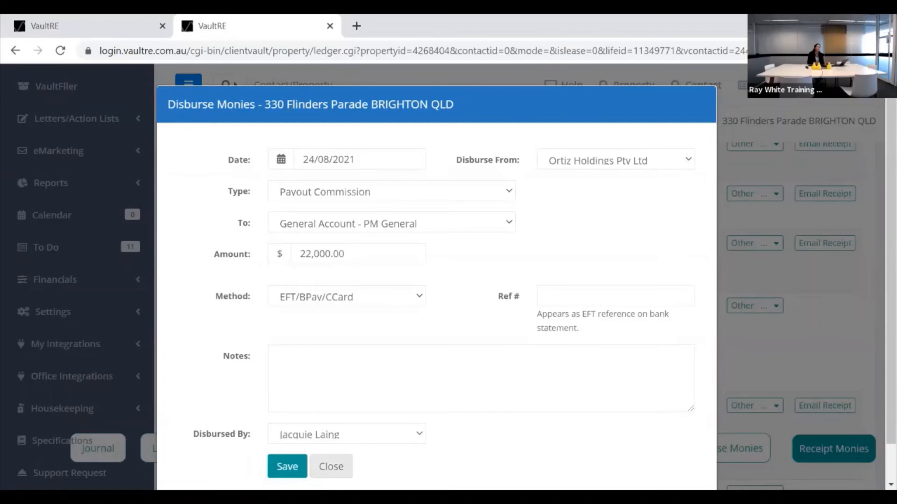
pyautogui.click(330, 466)
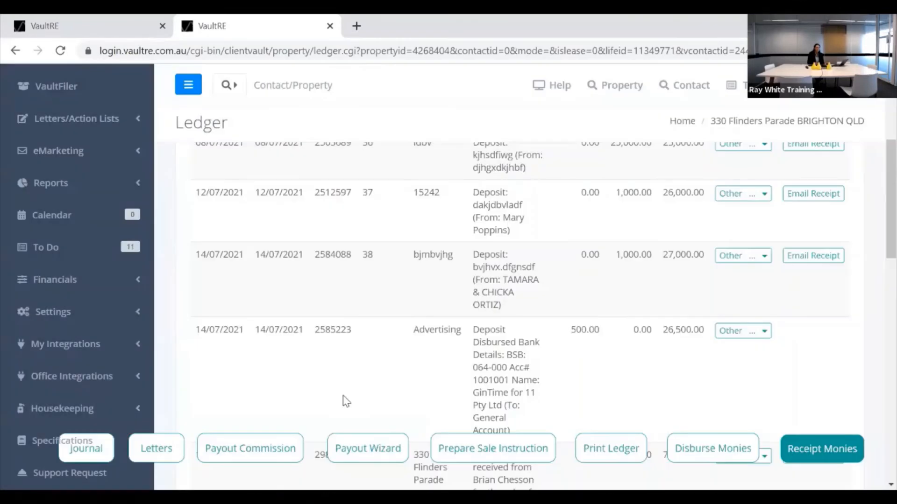
pyautogui.click(499, 451)
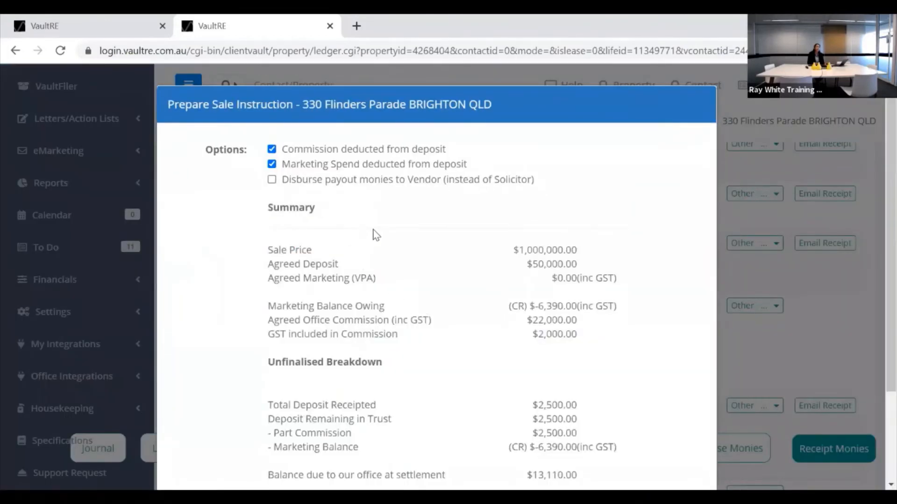
pyautogui.scroll(-3, 443, 233)
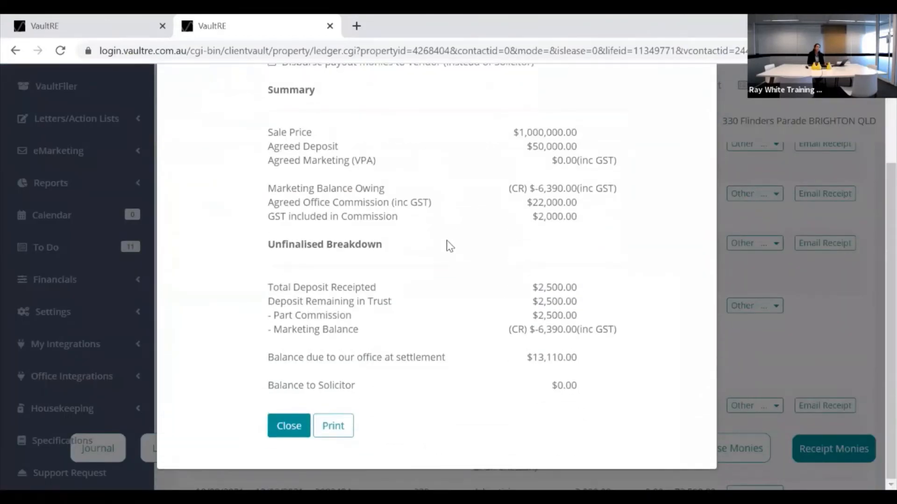
pyautogui.scroll(3, 449, 247)
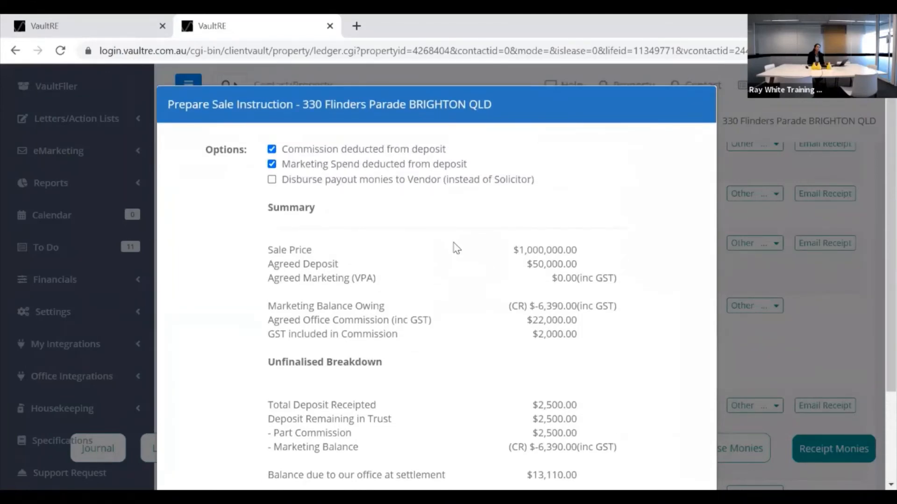
pyautogui.scroll(-1, 487, 255)
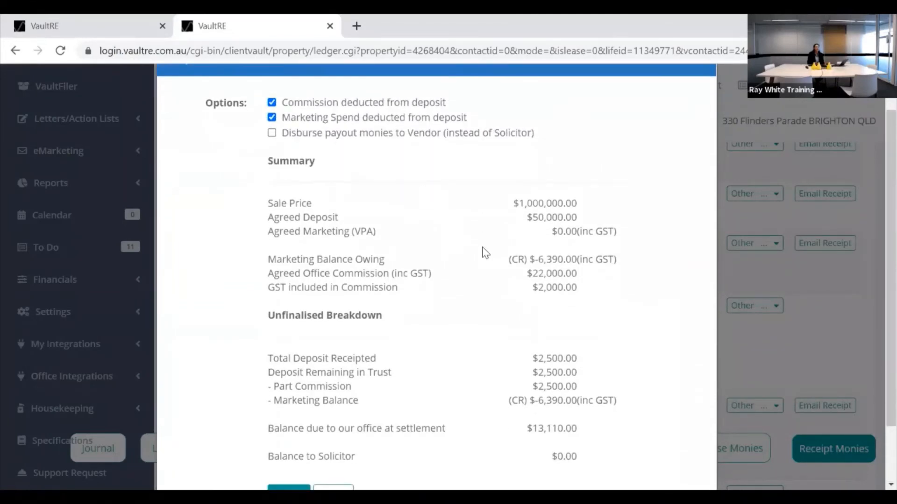
pyautogui.scroll(-2, 487, 254)
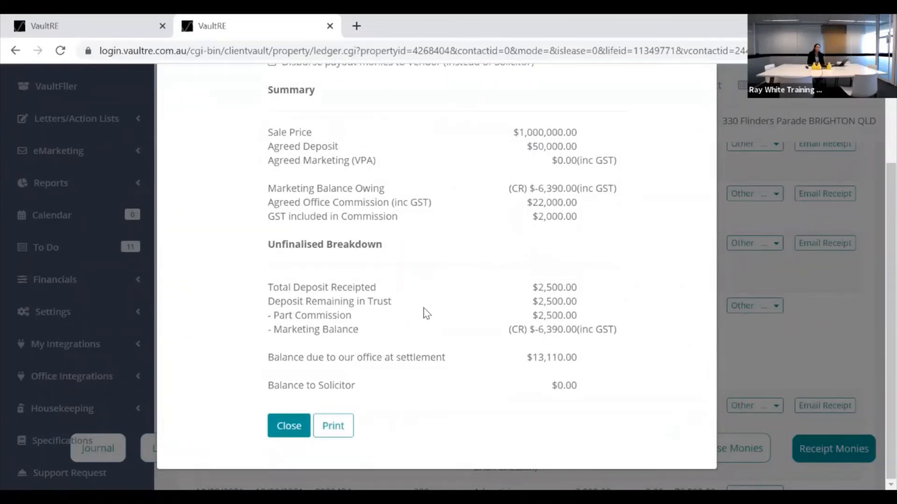
pyautogui.scroll(2, 425, 308)
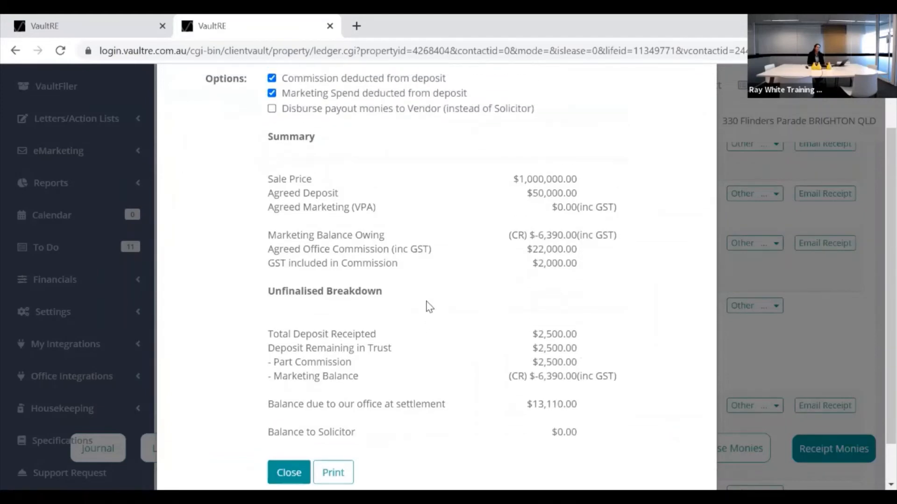
pyautogui.scroll(-2, 428, 308)
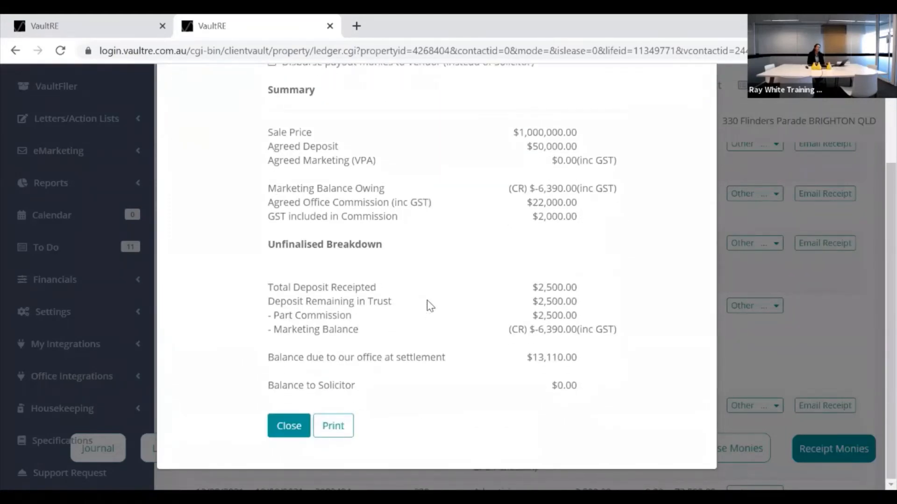
pyautogui.click(289, 426)
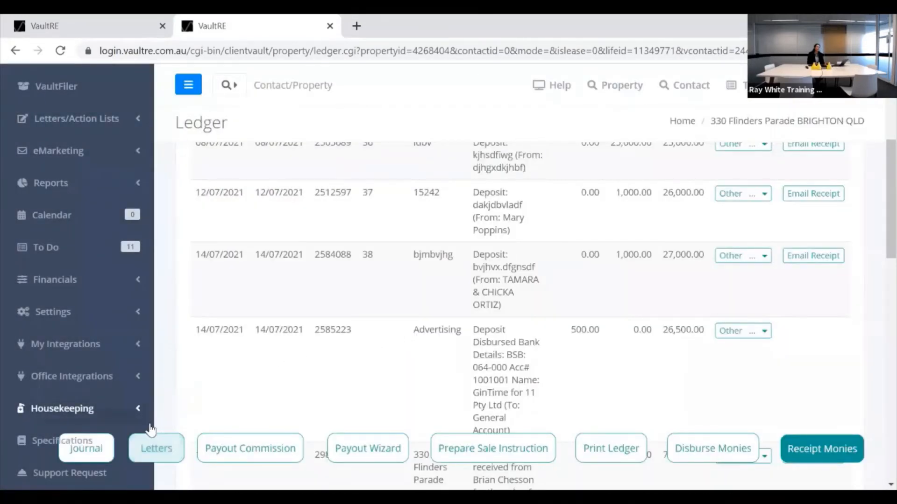
# Go to the property's Letters page and switch the letter list to Word Documents.
pyautogui.click(161, 452)
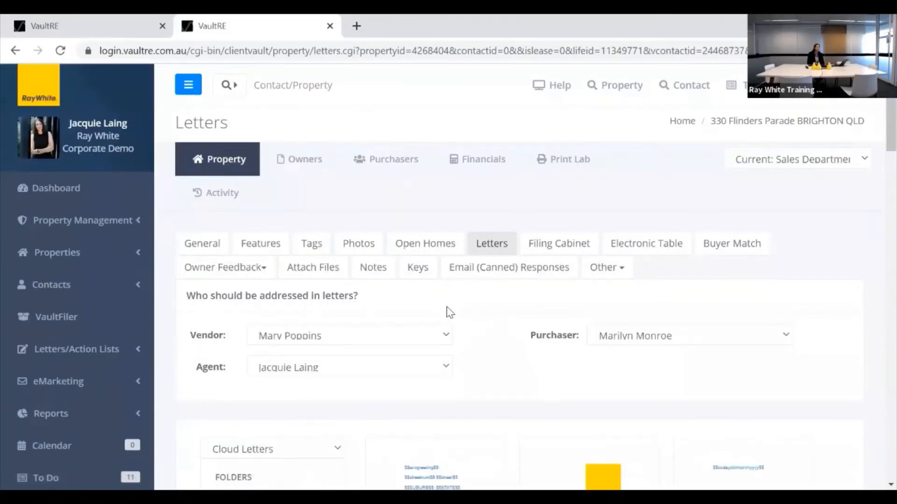
pyautogui.scroll(-3, 449, 312)
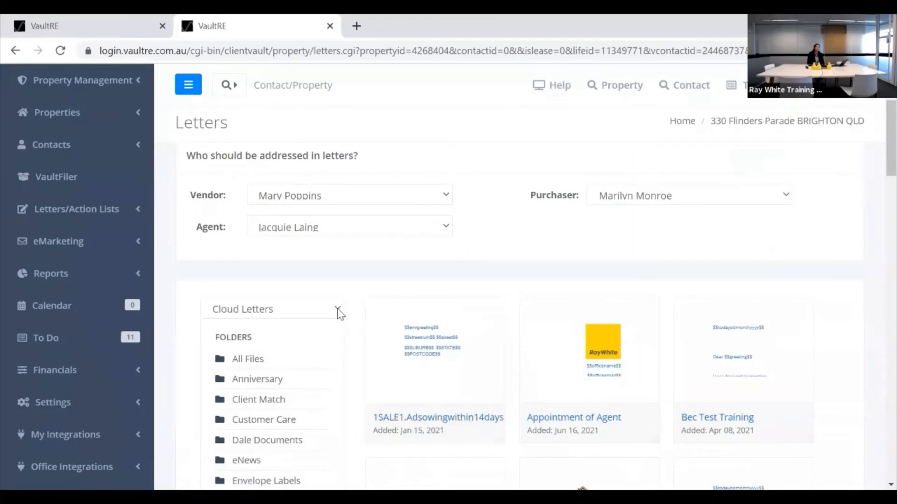
pyautogui.scroll(-2, 338, 327)
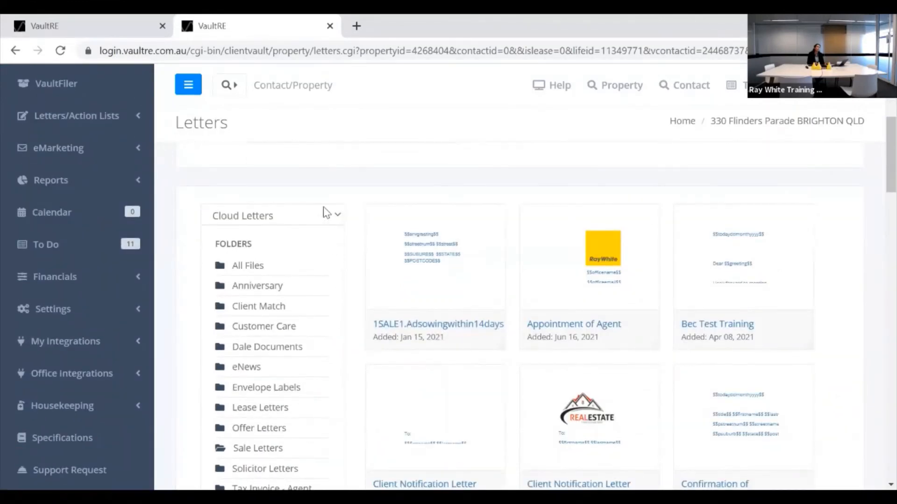
pyautogui.click(338, 219)
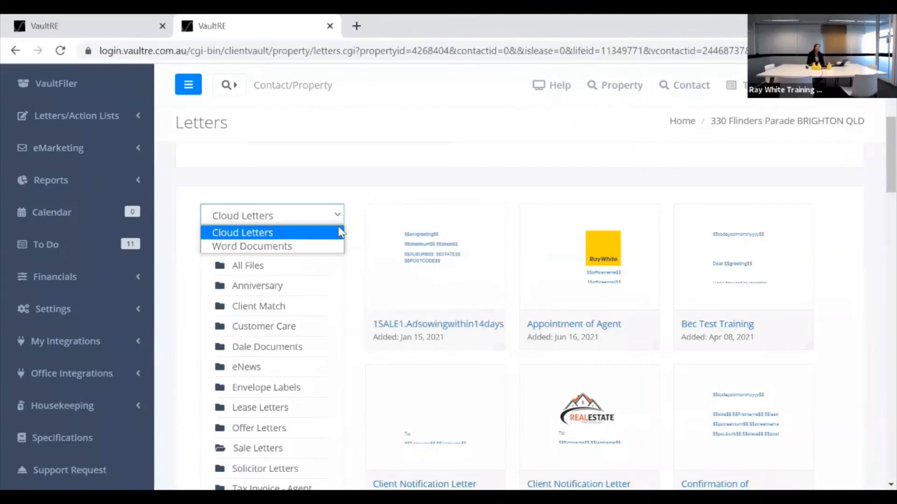
pyautogui.click(258, 247)
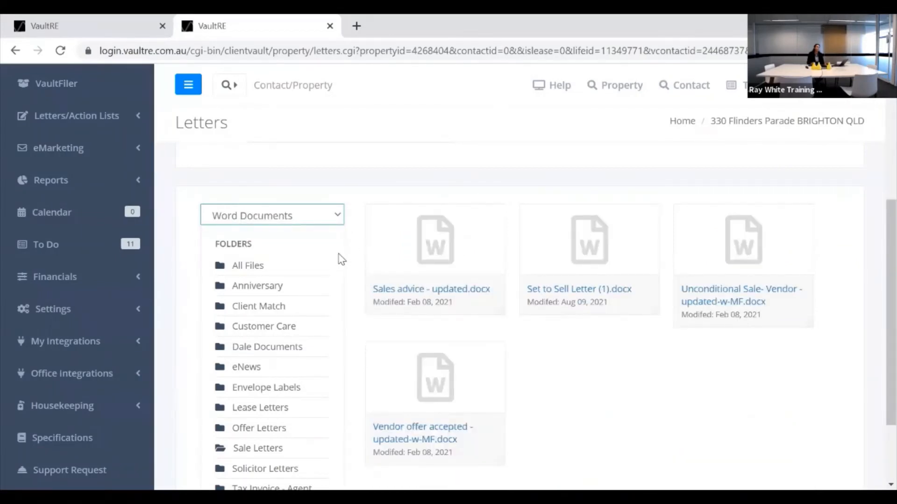
# Open the Solicitor Letters folder to list its two templates.
pyautogui.scroll(-2, 338, 253)
pyautogui.scroll(2, 400, 231)
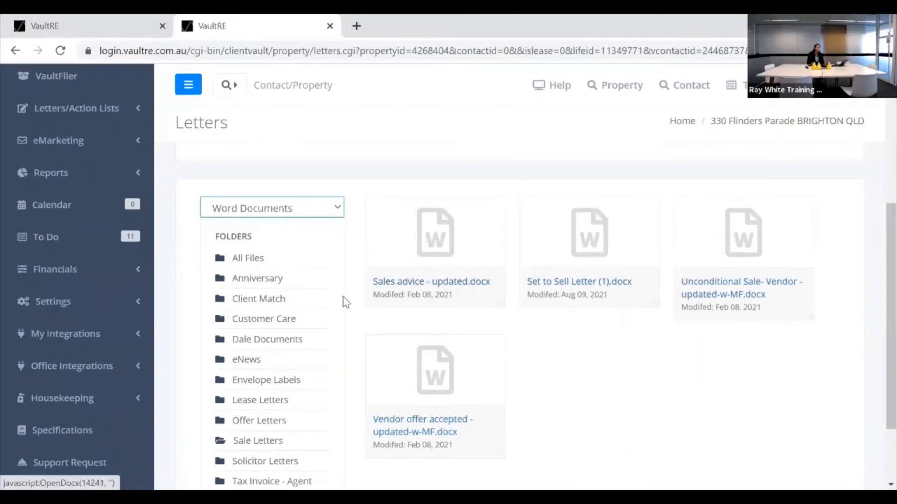
pyautogui.scroll(-2, 345, 301)
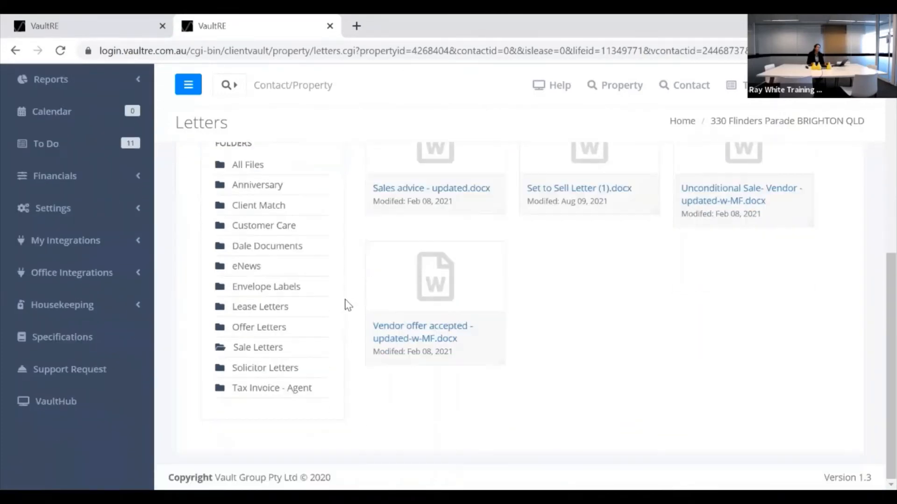
pyautogui.click(249, 369)
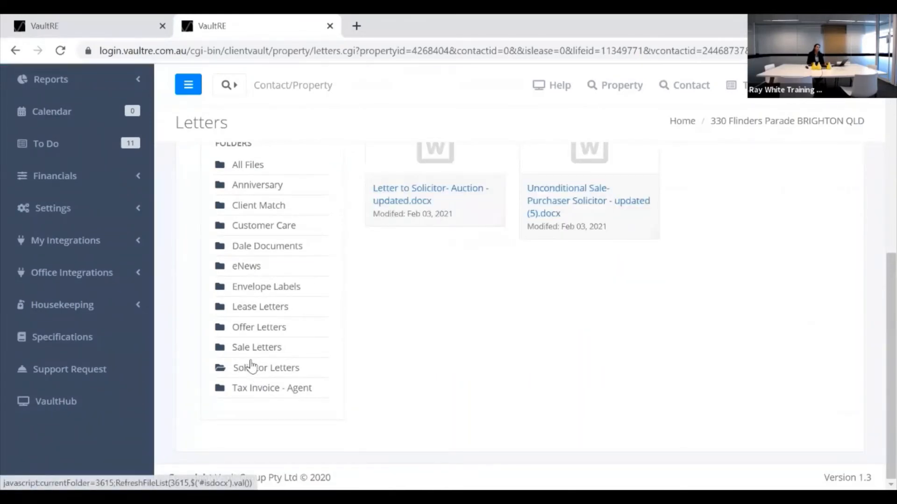
pyautogui.scroll(2, 250, 365)
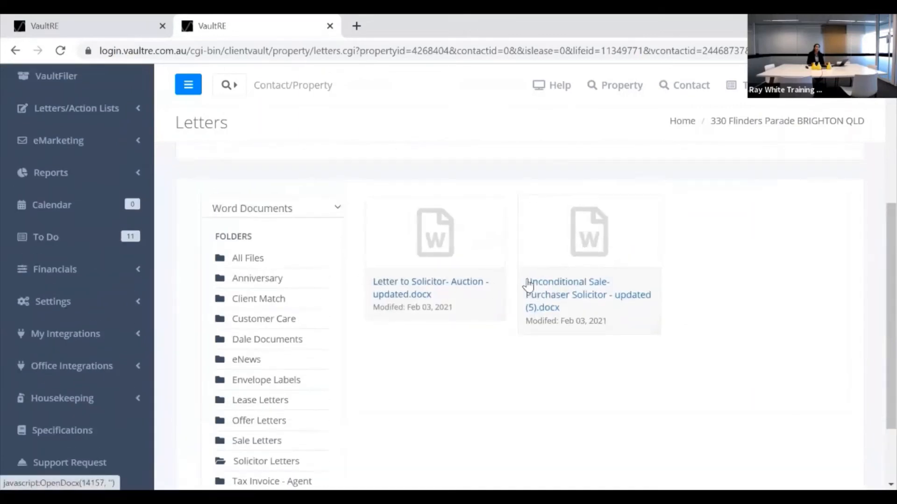
# Download the Unconditional Sale- Purchaser Solicitor document, leaving the letter type unchanged.
pyautogui.click(569, 280)
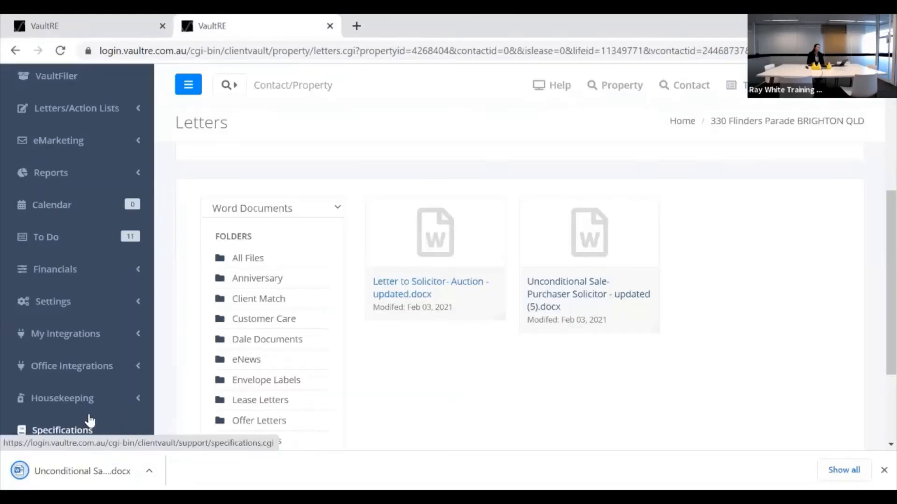
pyautogui.scroll(2, 420, 320)
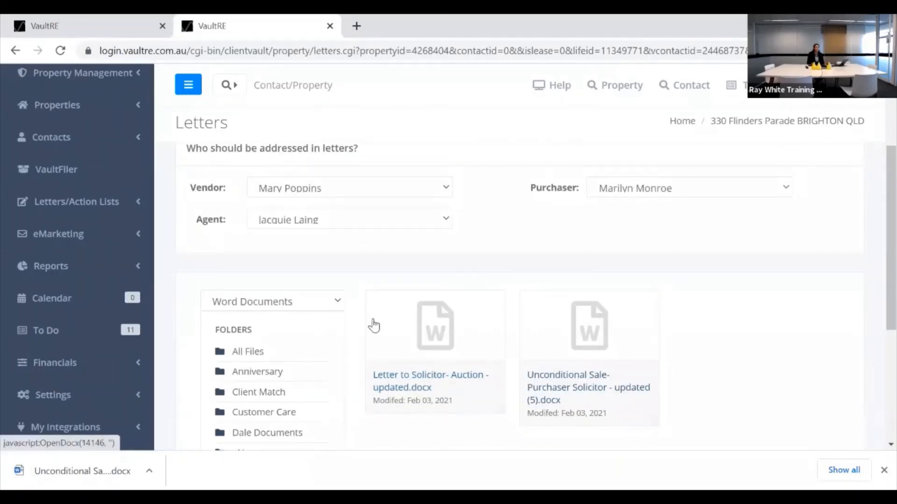
pyautogui.click(332, 306)
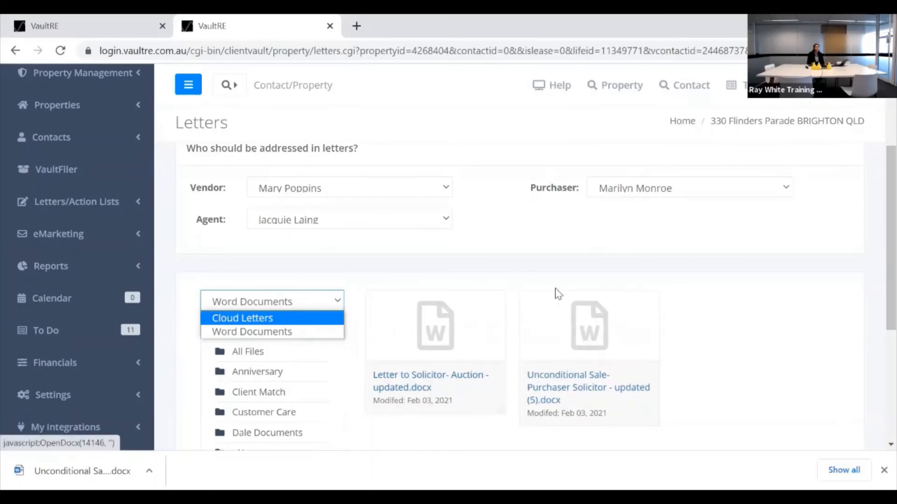
pyautogui.click(729, 326)
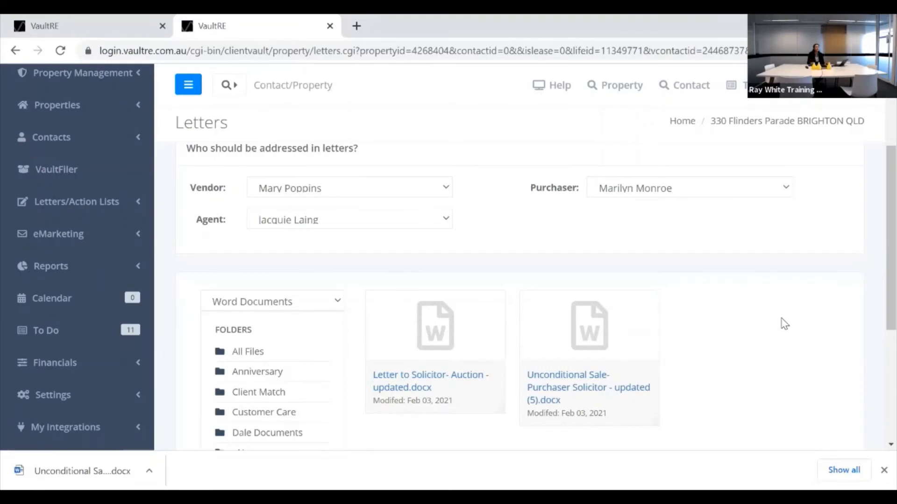
pyautogui.scroll(-2, 774, 316)
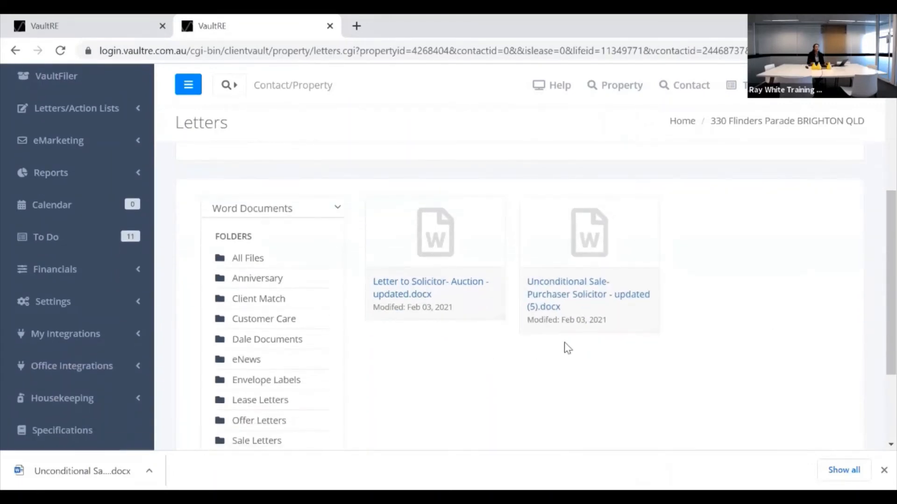
pyautogui.scroll(4, 715, 335)
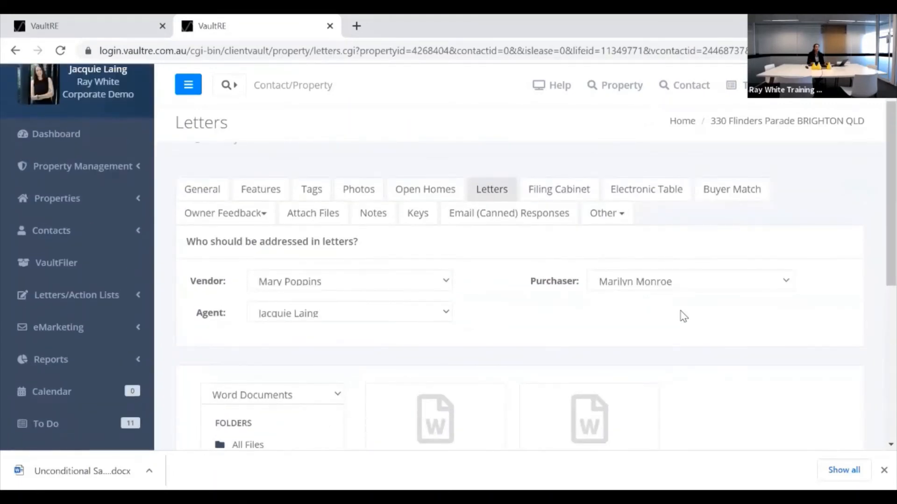
# Open the Cloud Letter Templates library under Letters/Action Lists and filter it to the Solicitor Letters folder.
pyautogui.click(129, 301)
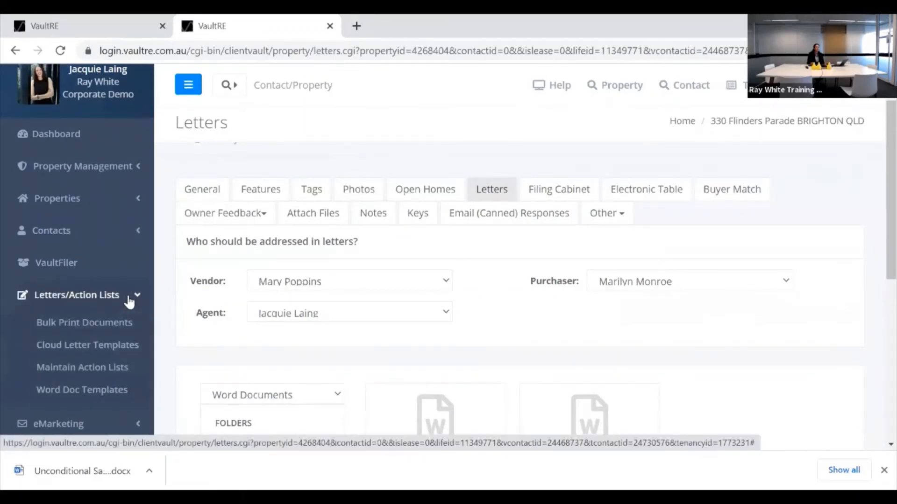
pyautogui.click(95, 347)
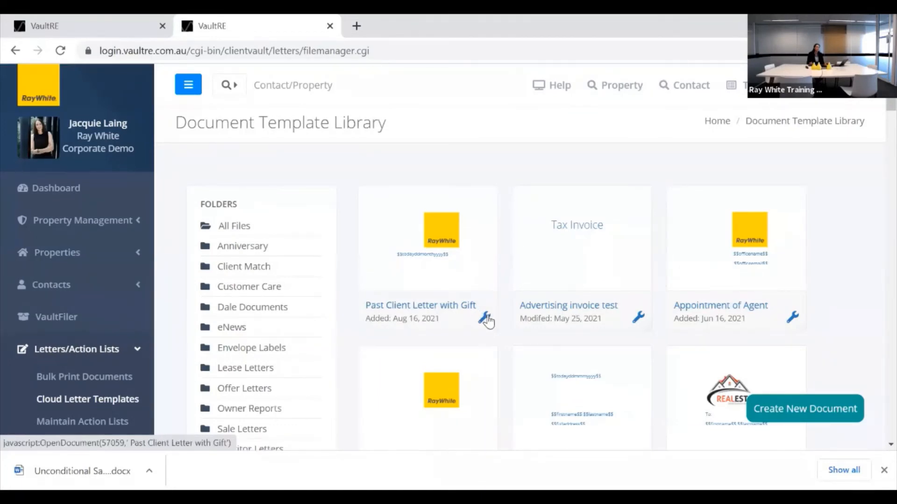
pyautogui.scroll(-3, 509, 322)
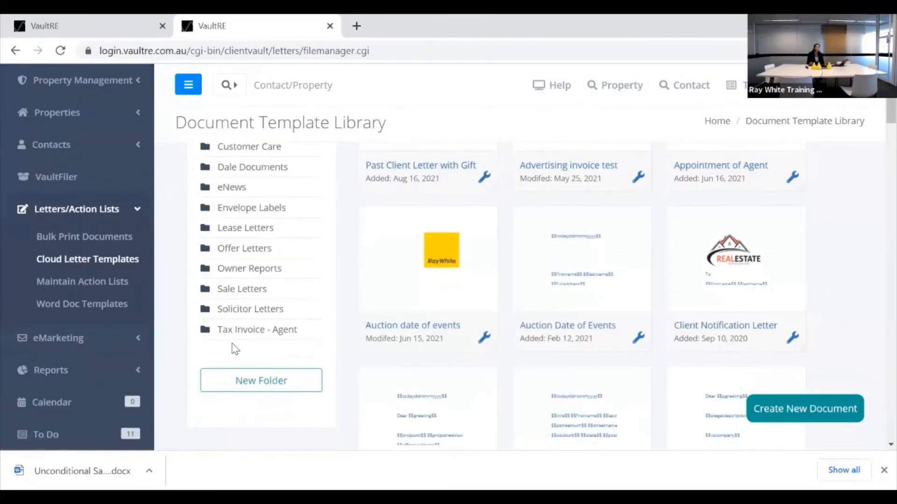
pyautogui.click(240, 310)
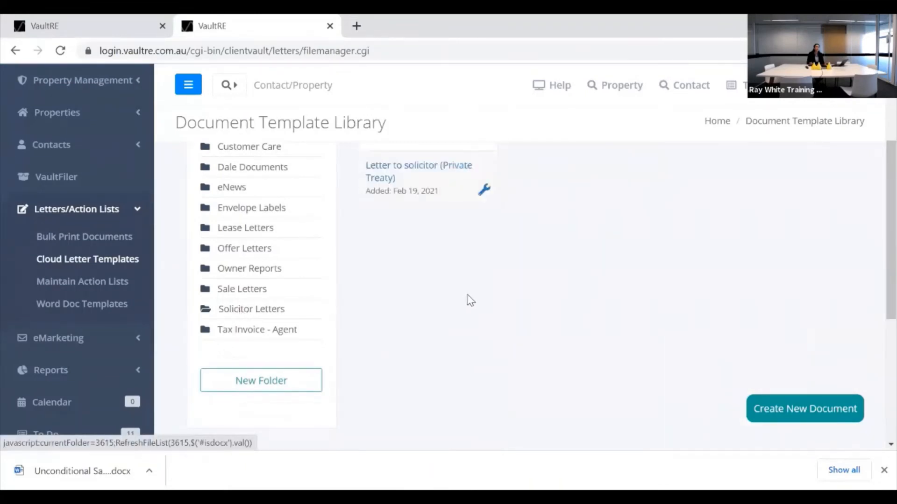
pyautogui.scroll(3, 505, 304)
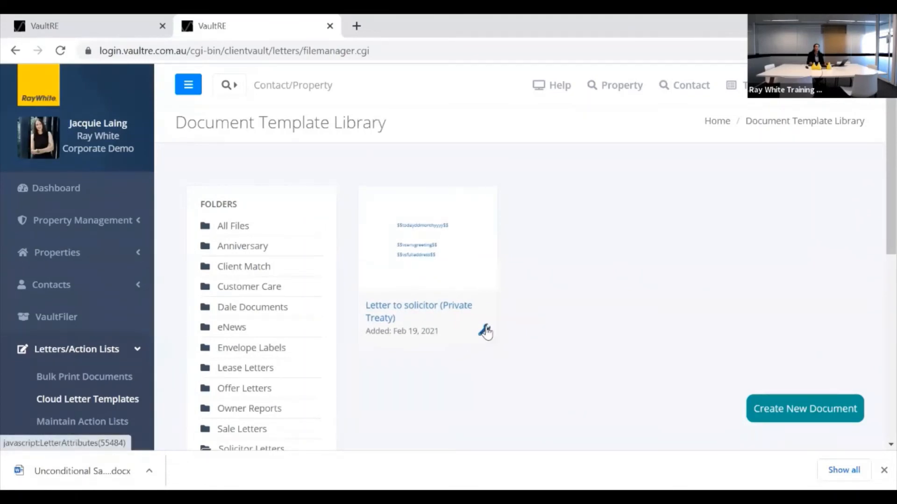
pyautogui.click(484, 331)
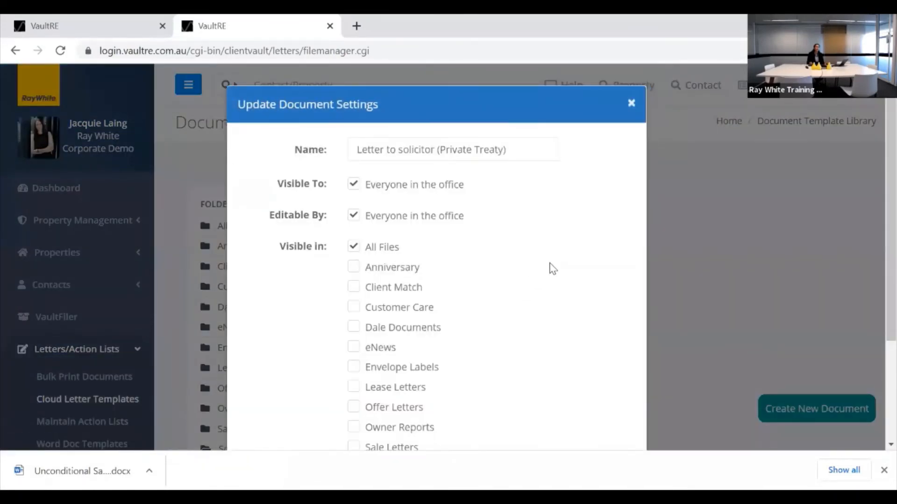
pyautogui.scroll(-3, 551, 269)
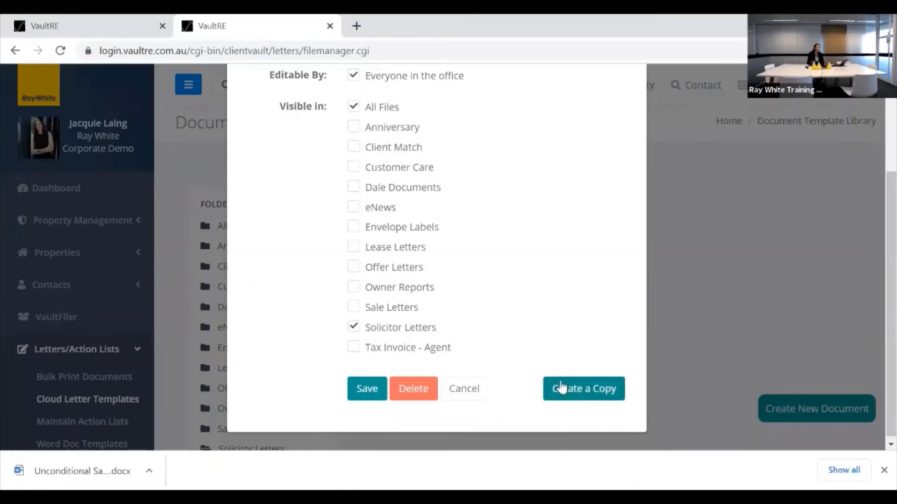
pyautogui.scroll(2, 587, 317)
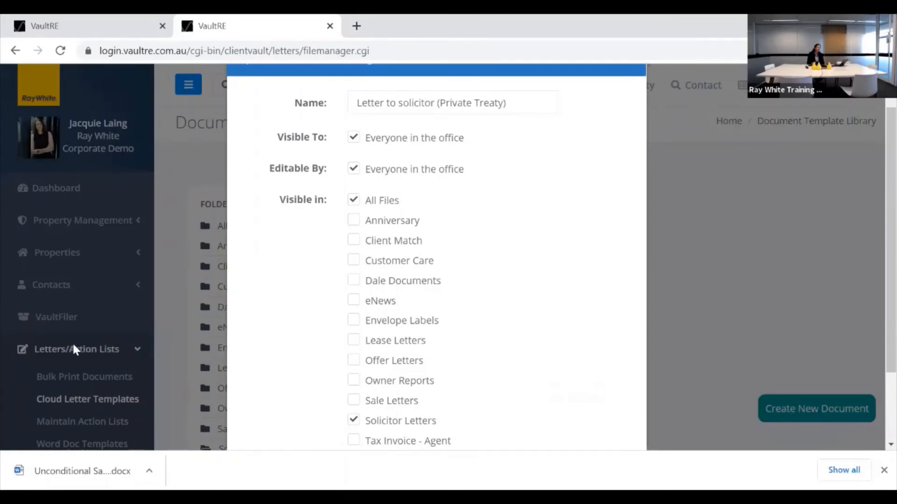
pyautogui.scroll(1, 500, 292)
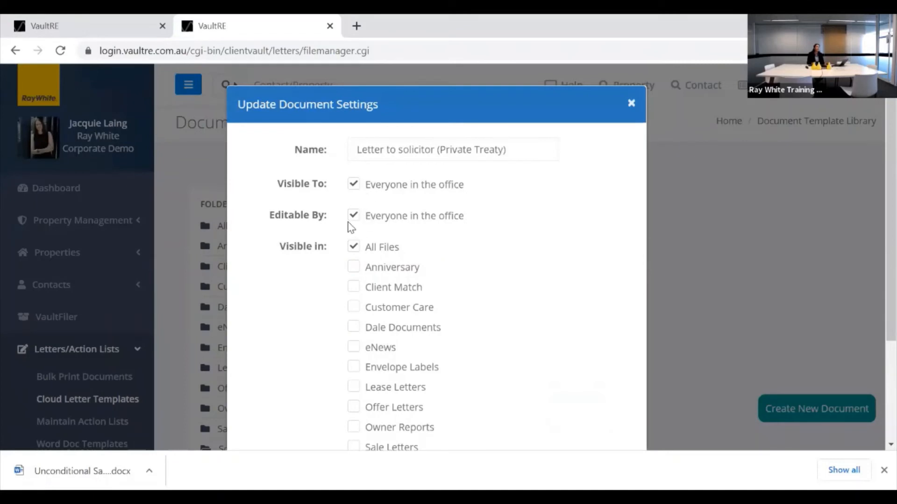
pyautogui.scroll(-2, 444, 261)
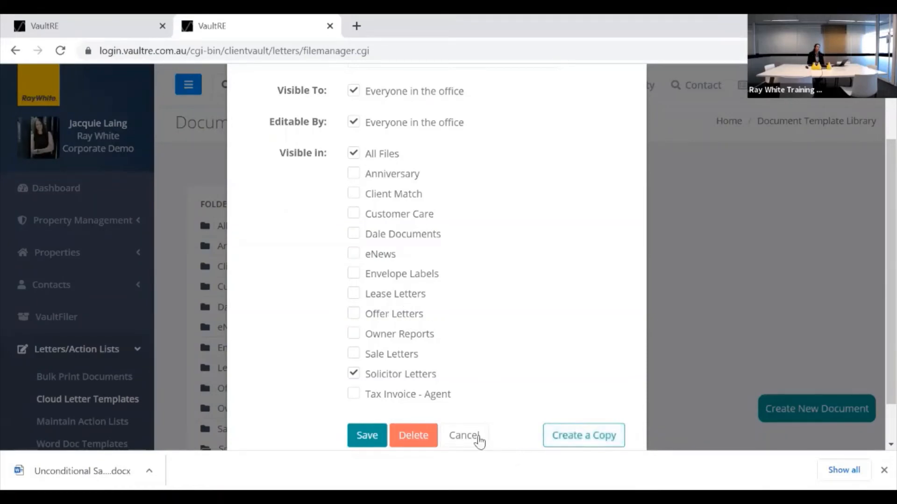
pyautogui.click(460, 439)
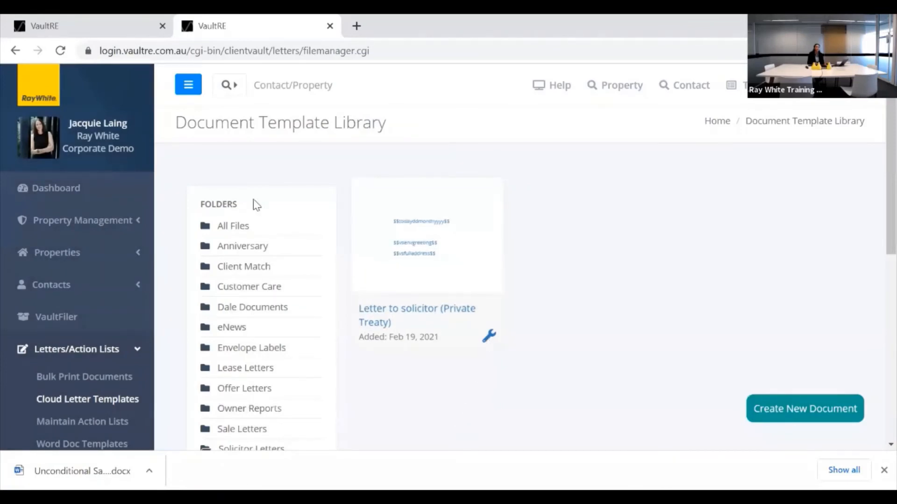
pyautogui.click(275, 90)
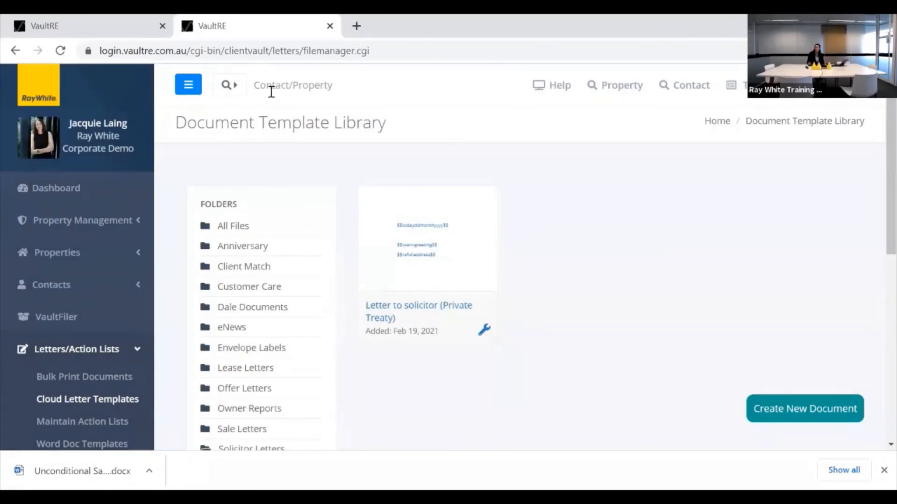
pyautogui.write('330')
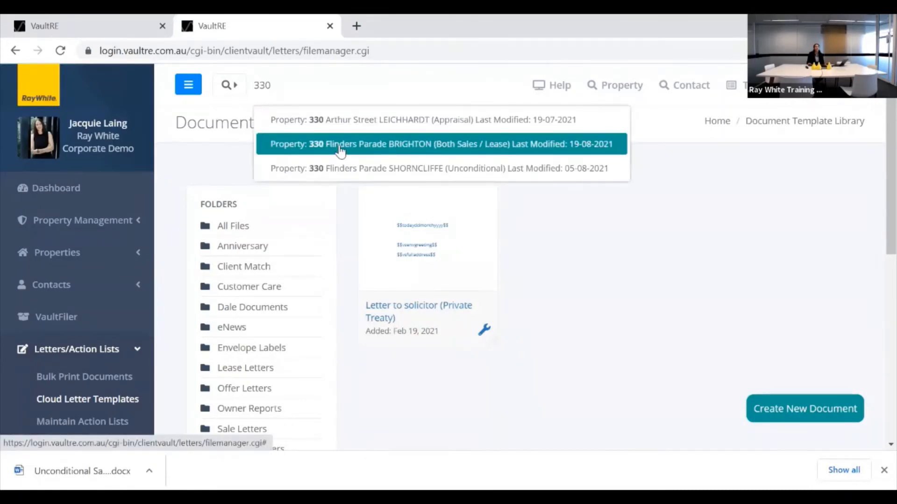
pyautogui.click(340, 146)
pyautogui.click(316, 443)
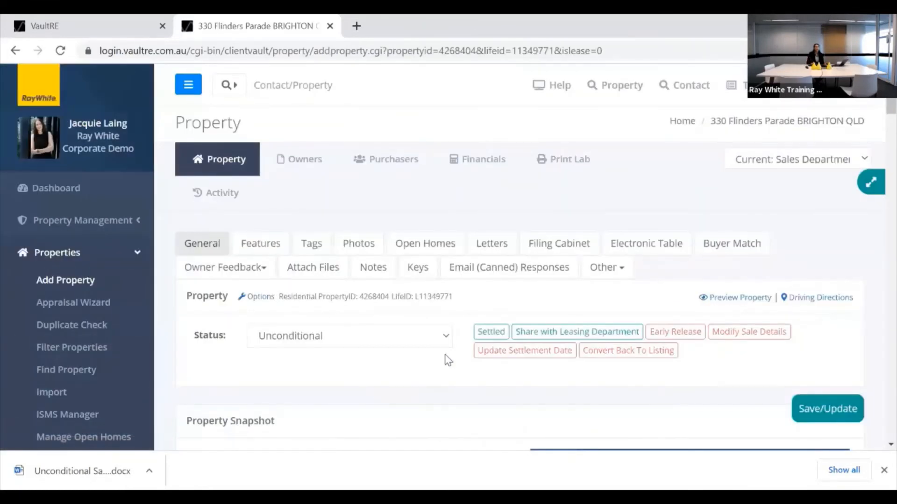
# Open the property's Filing Cabinet and review the Default Folder files, including property-guide.pdf and test.html.
pyautogui.click(557, 252)
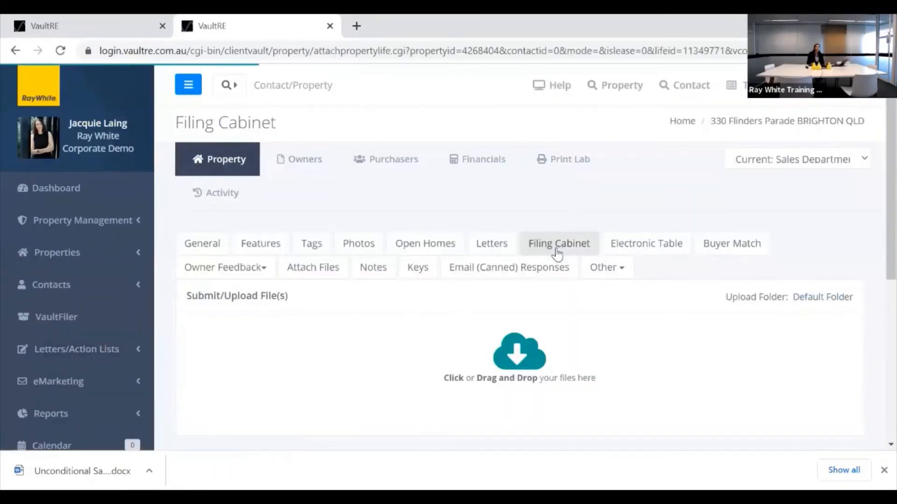
pyautogui.scroll(-3, 618, 326)
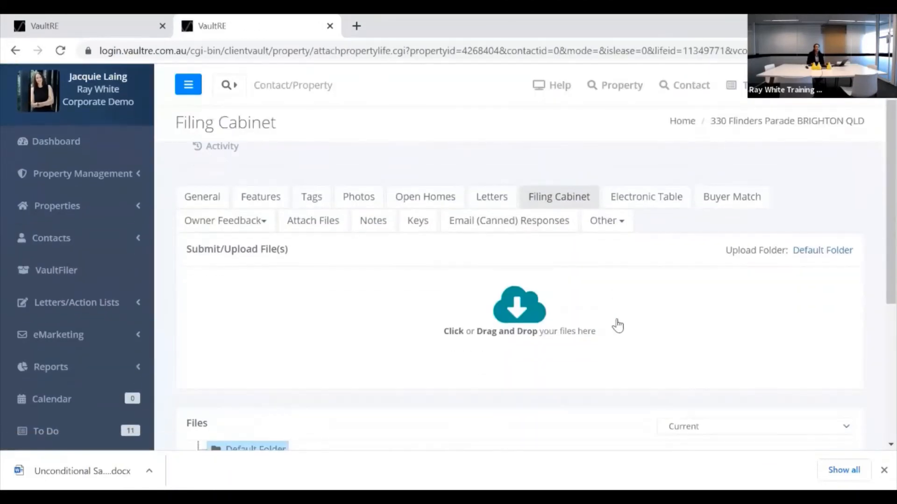
pyautogui.scroll(2, 621, 322)
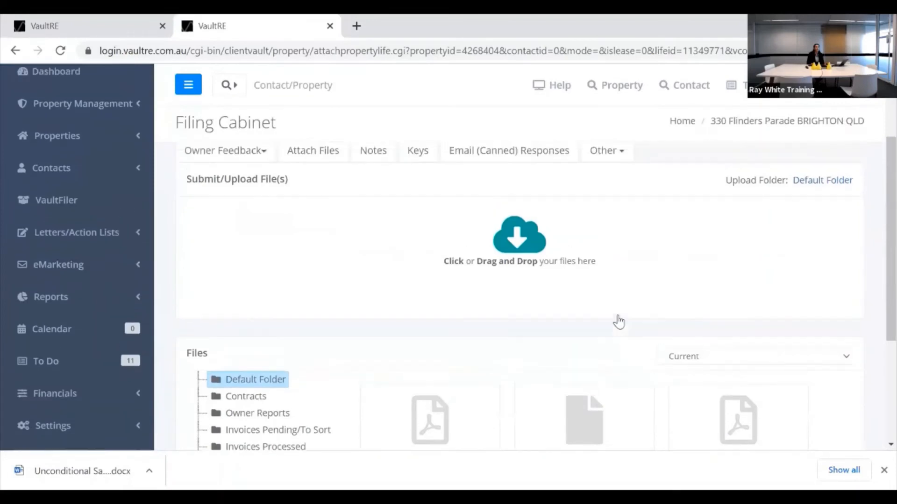
pyautogui.scroll(-1, 619, 320)
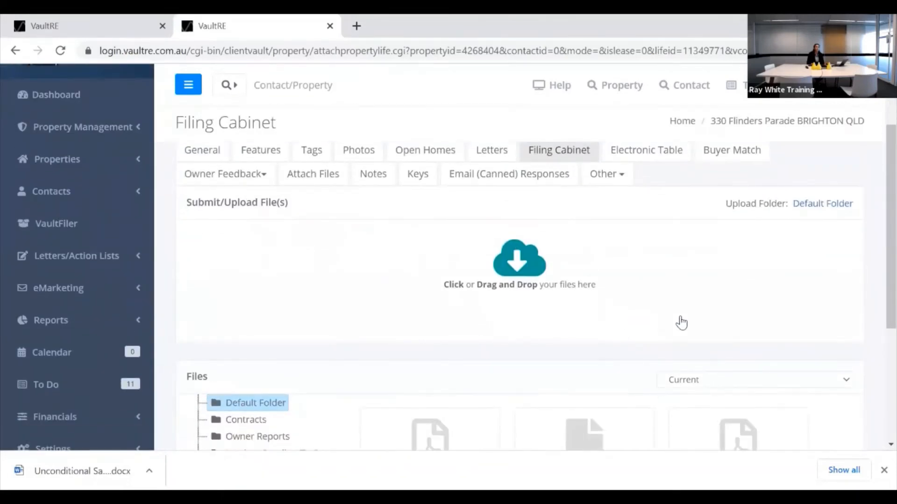
pyautogui.scroll(-2, 595, 337)
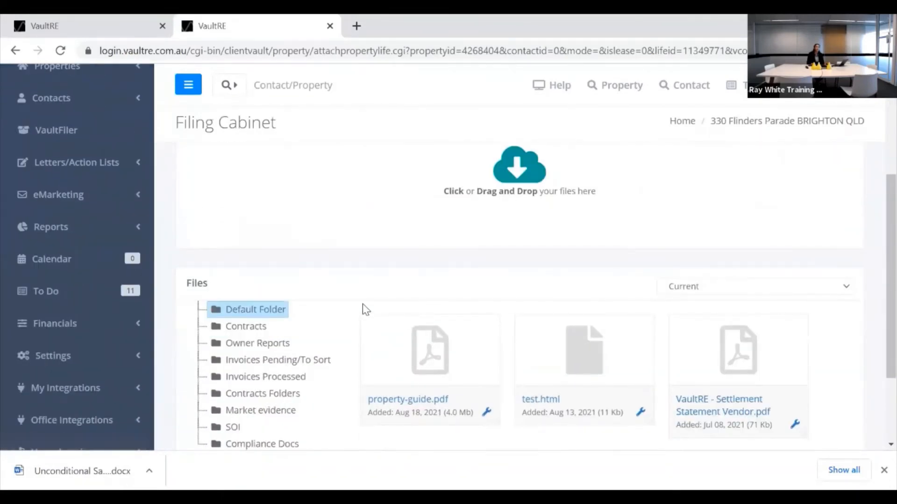
pyautogui.scroll(-2, 363, 305)
pyautogui.scroll(2, 364, 292)
pyautogui.scroll(-2, 401, 278)
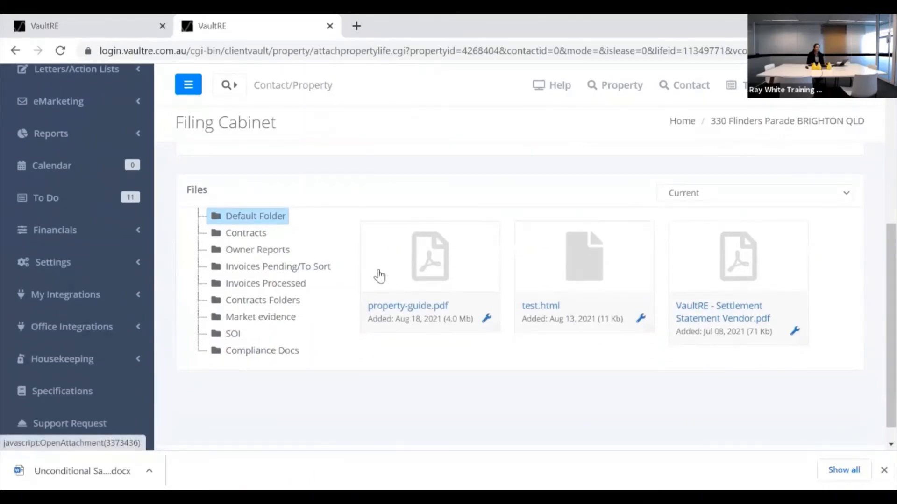
pyautogui.scroll(1, 379, 276)
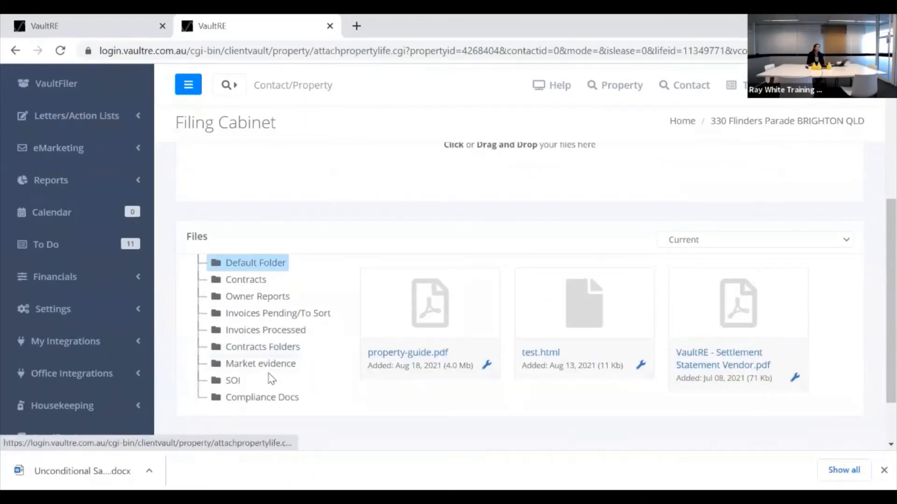
pyautogui.scroll(1, 419, 237)
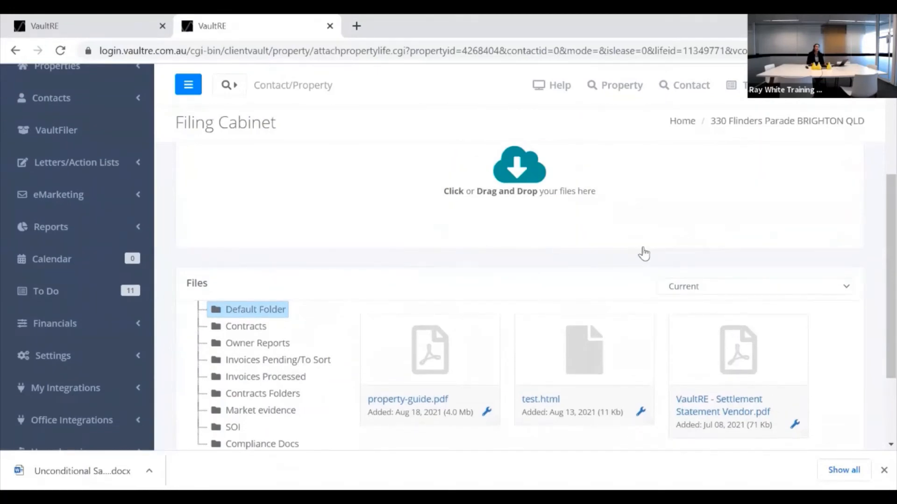
# Switch the Filing Cabinet to the Past (Withdrawn) listing and review its files.
pyautogui.click(773, 291)
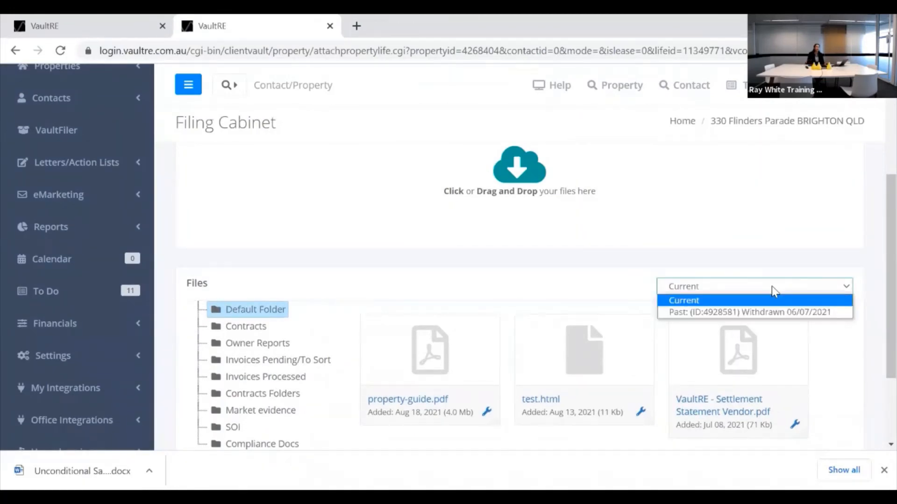
pyautogui.click(754, 314)
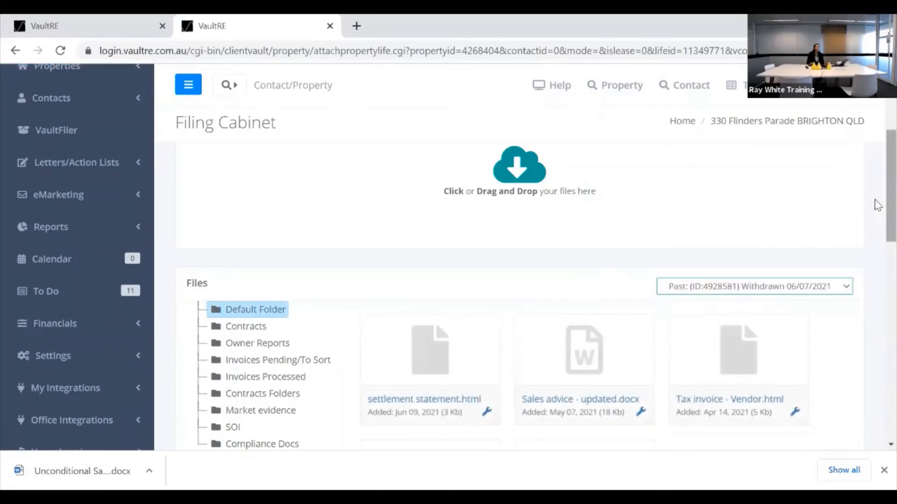
pyautogui.scroll(-3, 877, 198)
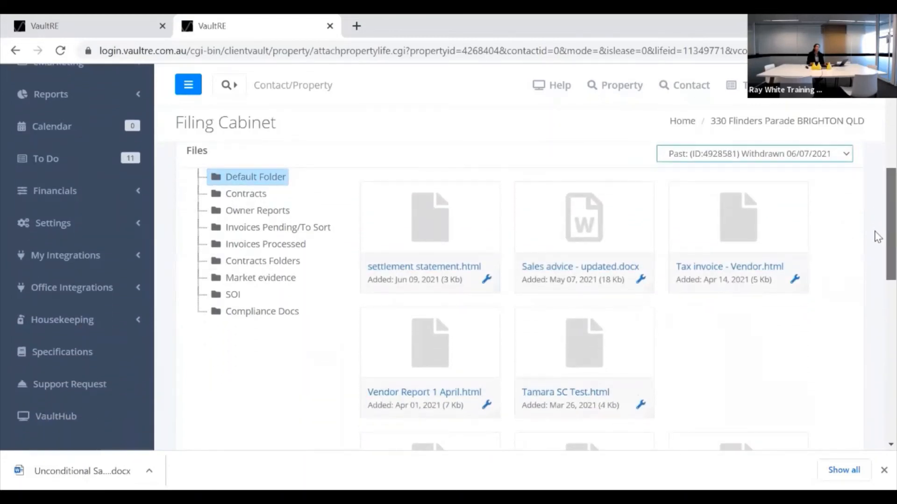
pyautogui.moveTo(875, 232); pyautogui.dragTo(874, 233)
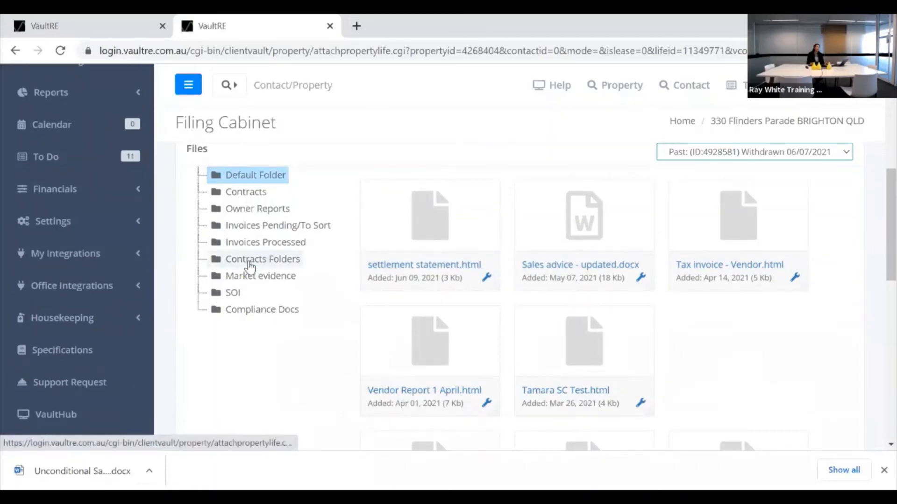
# Select Contracts Folders as the folder and switch the listing back to Current.
pyautogui.click(249, 265)
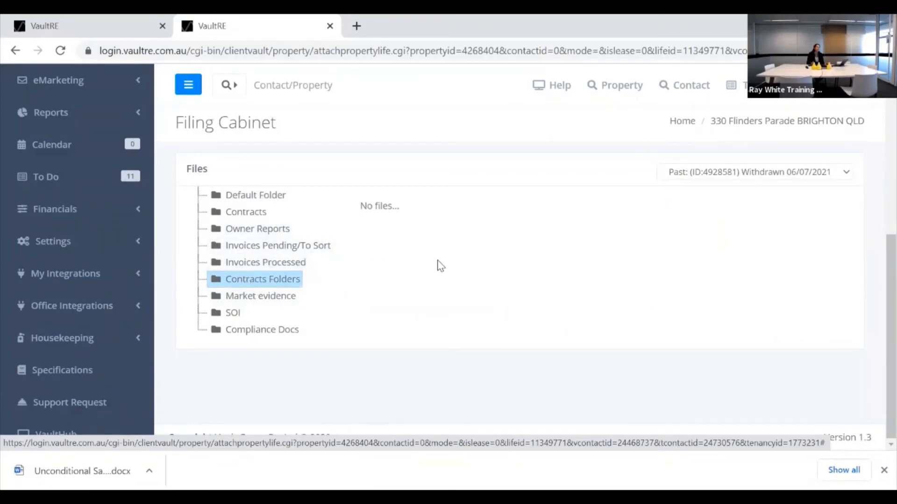
pyautogui.scroll(2, 441, 266)
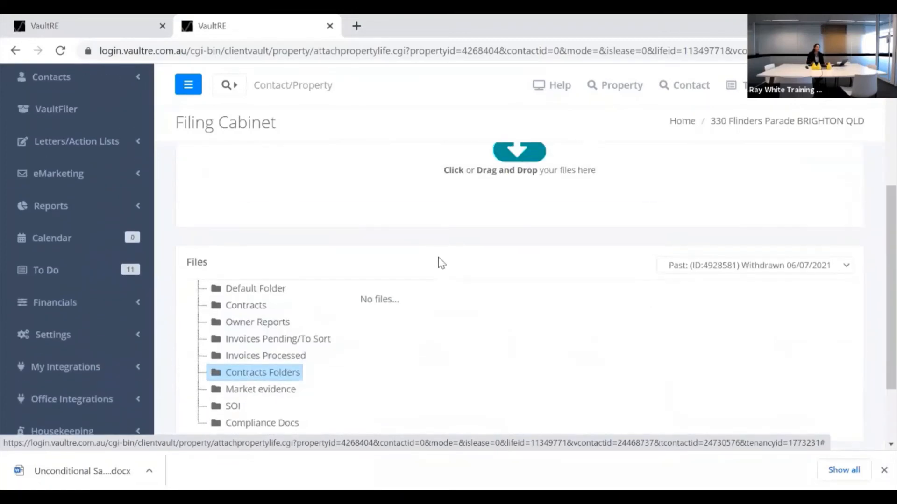
pyautogui.click(695, 274)
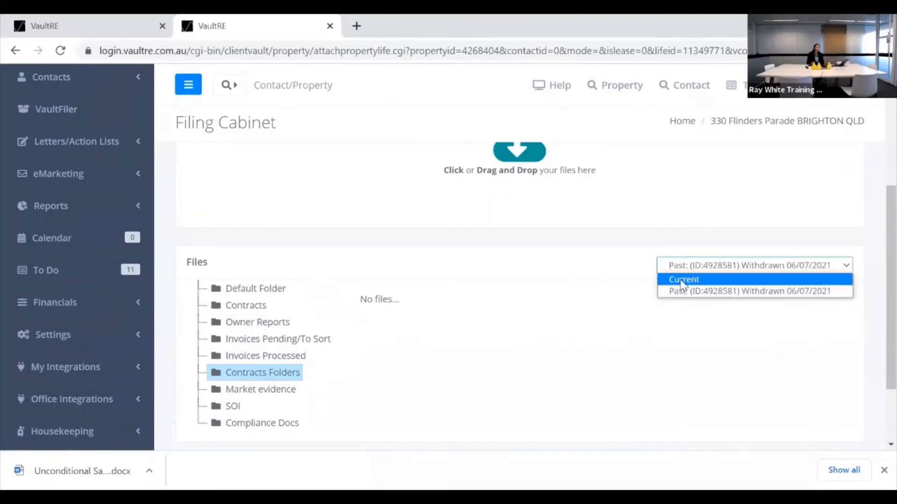
pyautogui.click(682, 280)
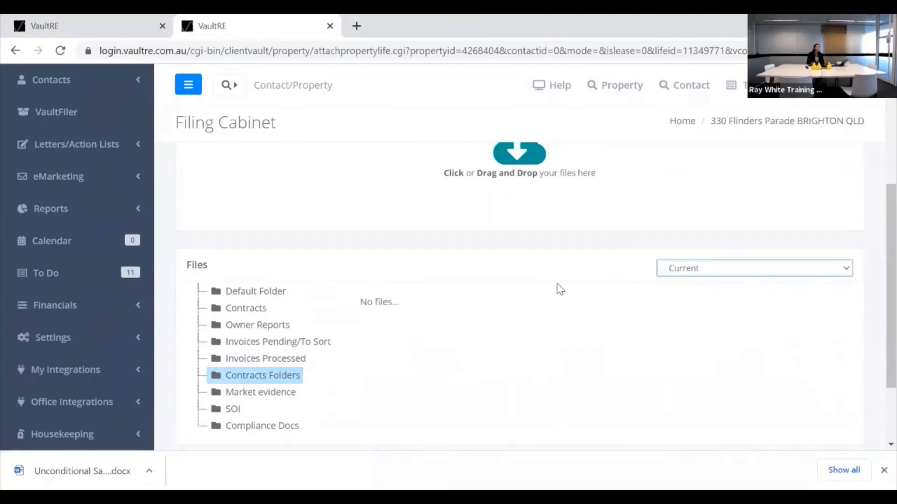
pyautogui.scroll(4, 560, 290)
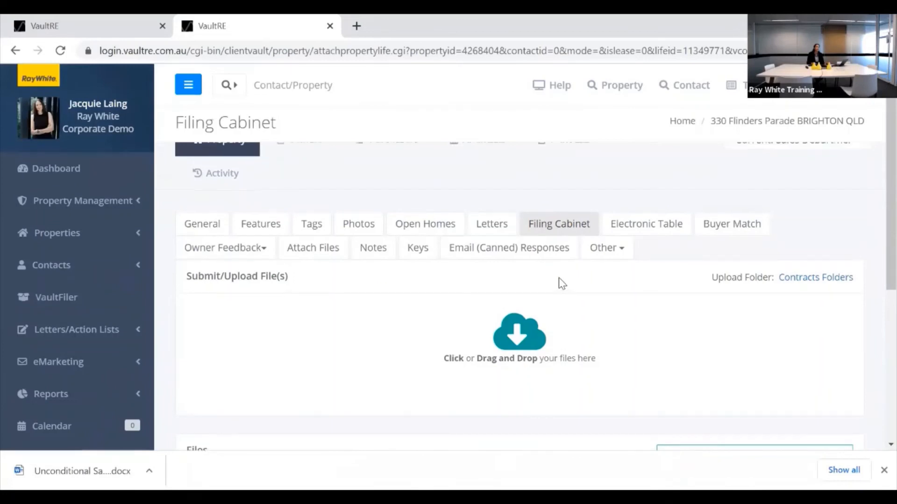
pyautogui.scroll(1, 559, 282)
# Open the property's Financials Trust Ledger showing deposits of 25,000.00 and 1,000.00.
pyautogui.click(488, 165)
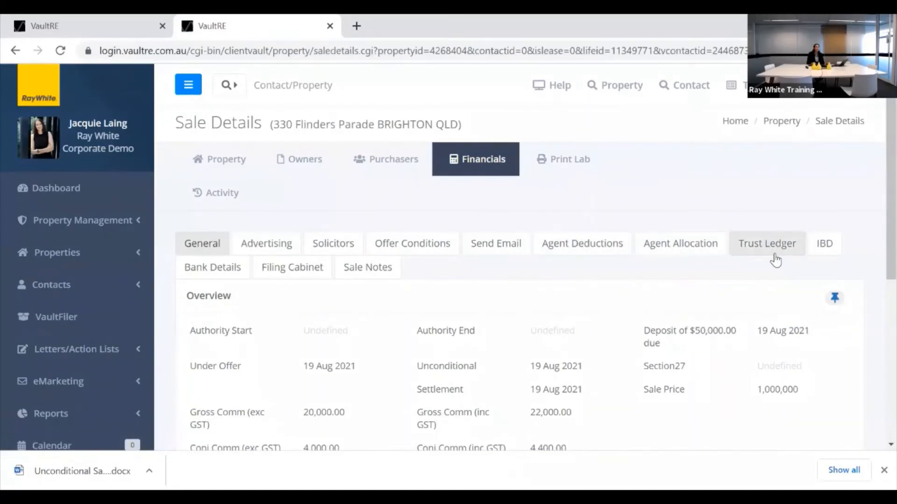
pyautogui.click(766, 251)
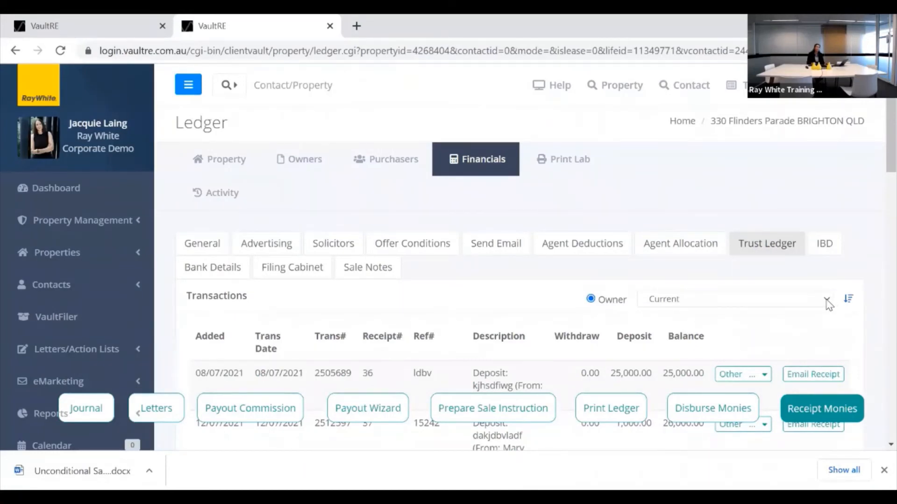
# Review the Past (Withdrawn) listing's trust ledger transactions, then view the empty IBD page.
pyautogui.click(826, 301)
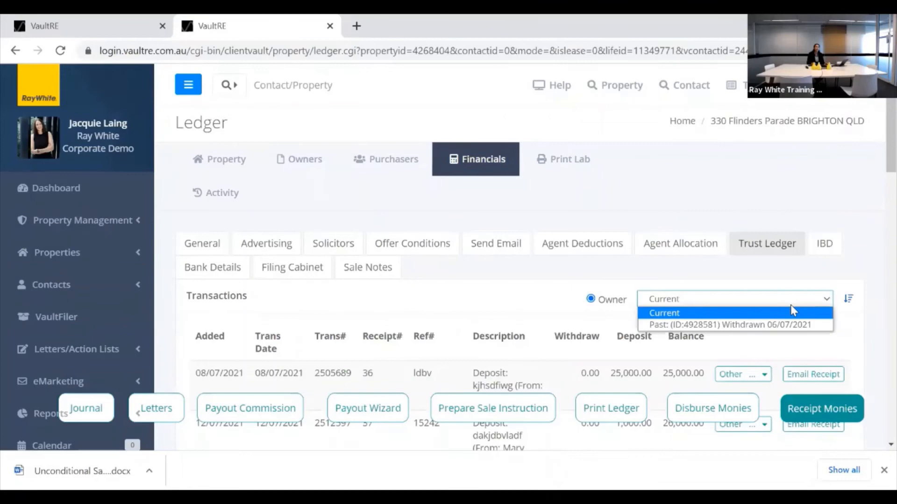
pyautogui.click(731, 326)
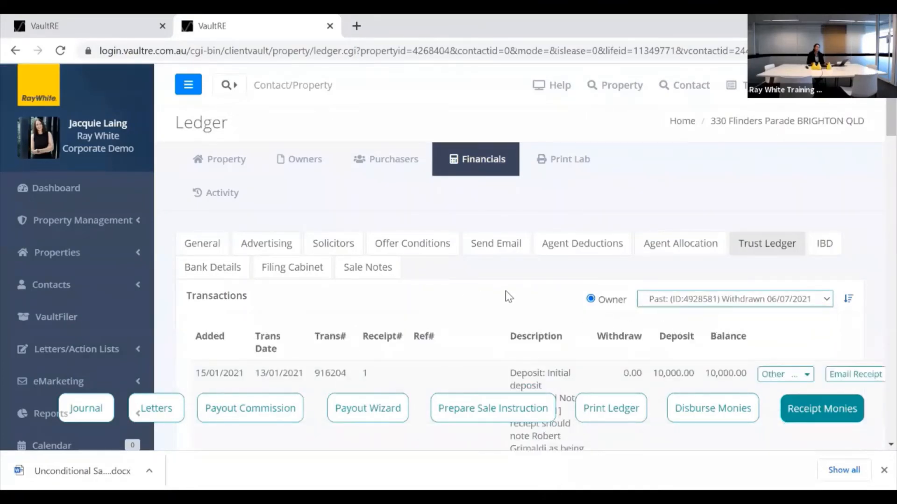
pyautogui.scroll(-2, 508, 291)
pyautogui.scroll(-5, 509, 288)
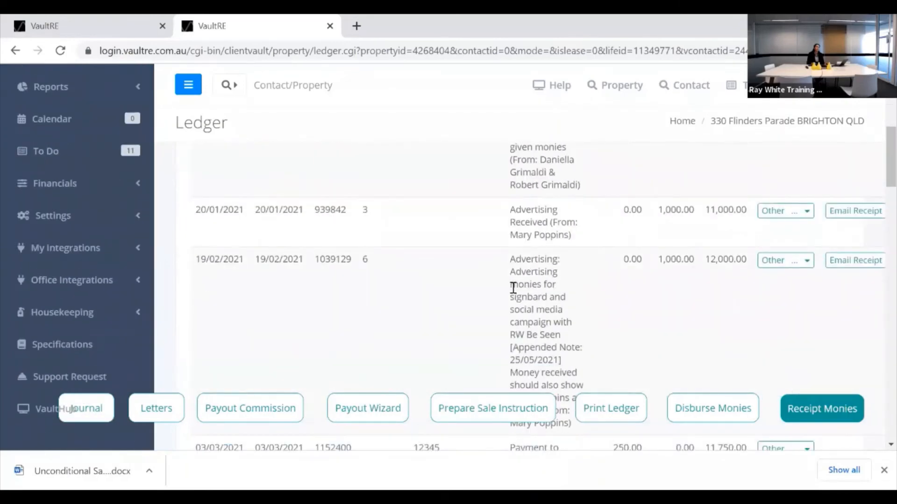
pyautogui.scroll(8, 513, 287)
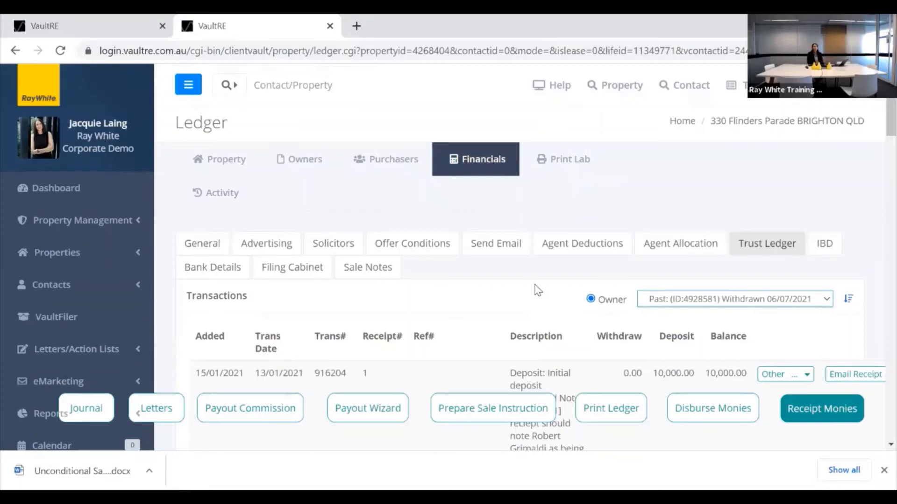
pyautogui.click(831, 246)
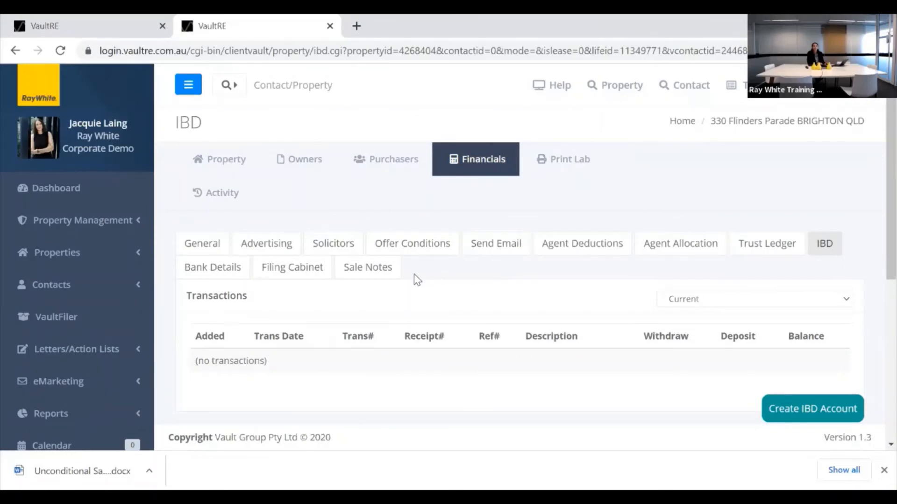
pyautogui.click(218, 273)
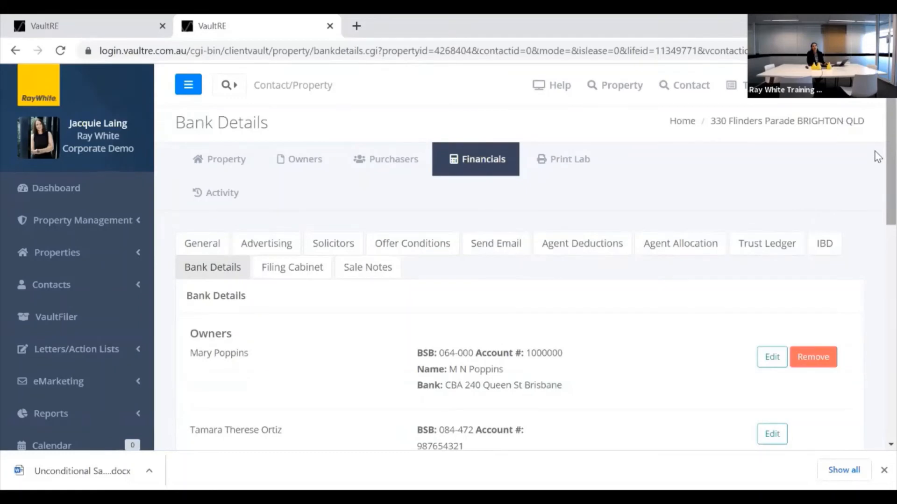
pyautogui.scroll(-2, 877, 159)
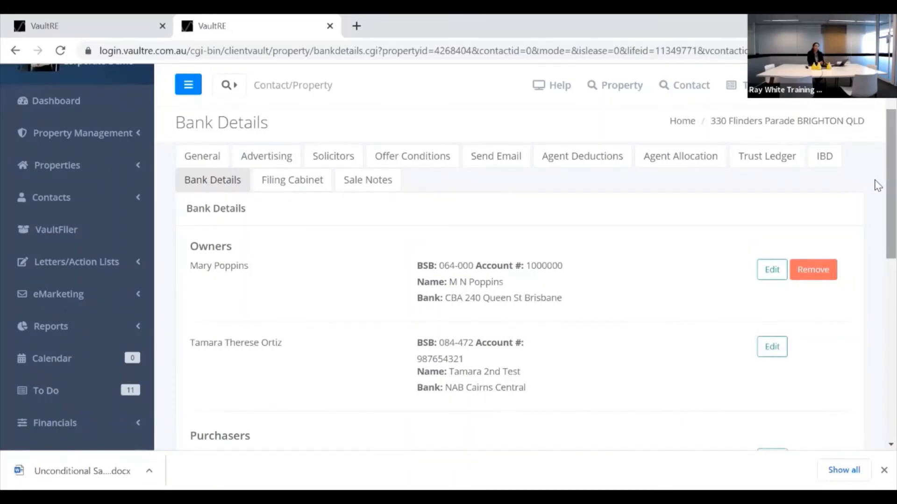
pyautogui.scroll(-2, 877, 184)
pyautogui.scroll(-5, 877, 182)
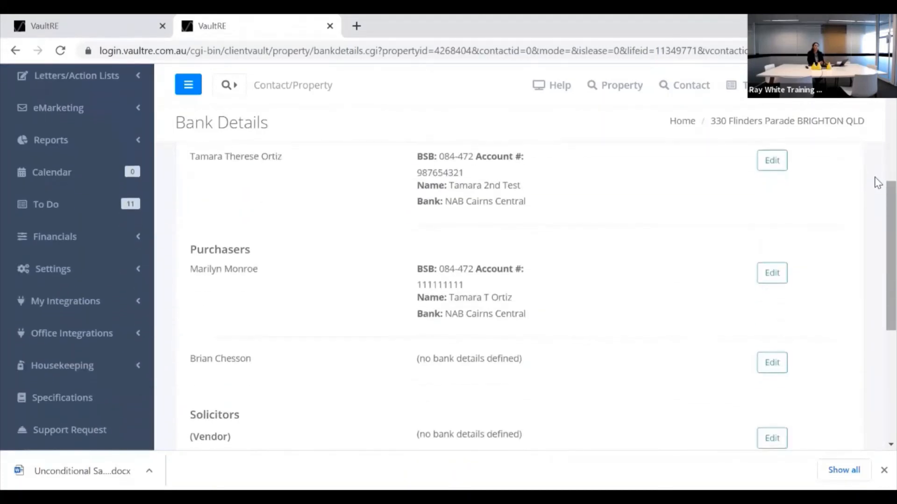
pyautogui.scroll(-2, 876, 177)
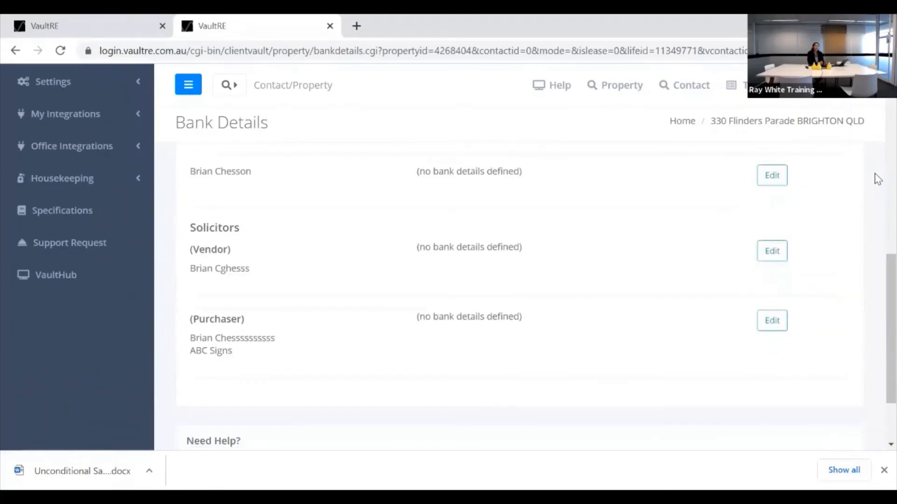
pyautogui.scroll(3, 877, 175)
pyautogui.scroll(2, 877, 172)
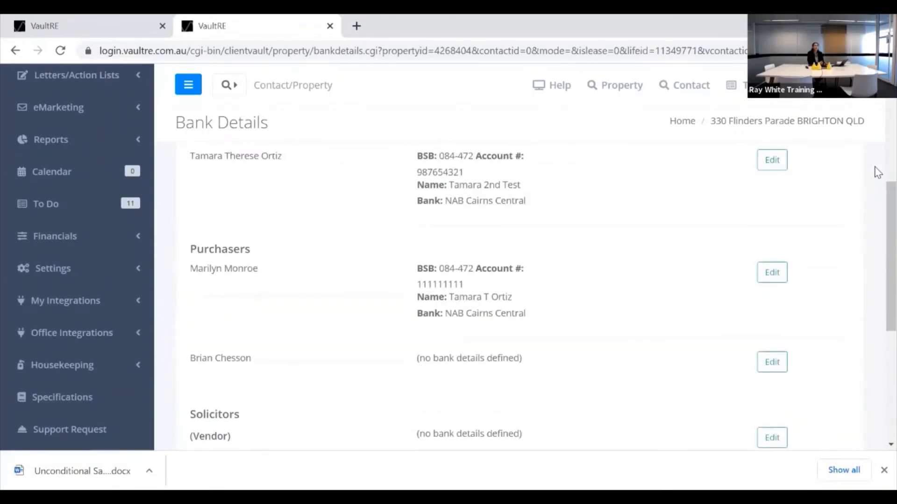
pyautogui.scroll(6, 877, 173)
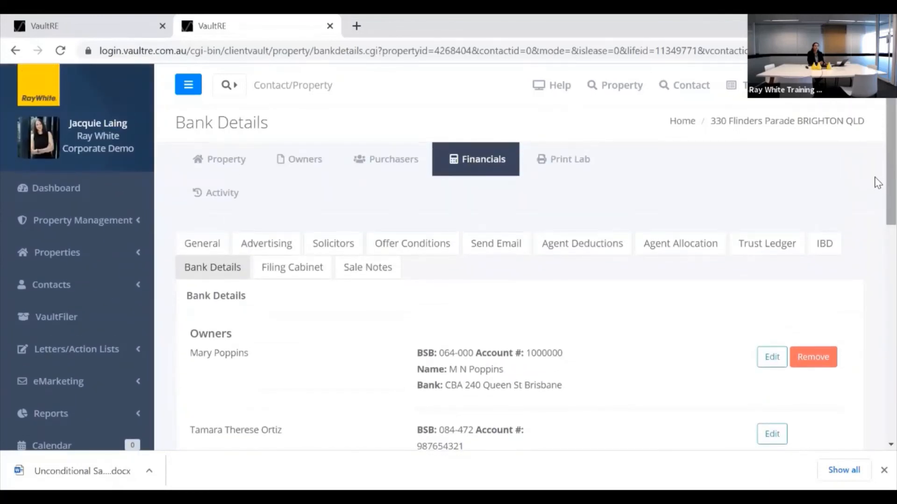
pyautogui.scroll(-2, 877, 182)
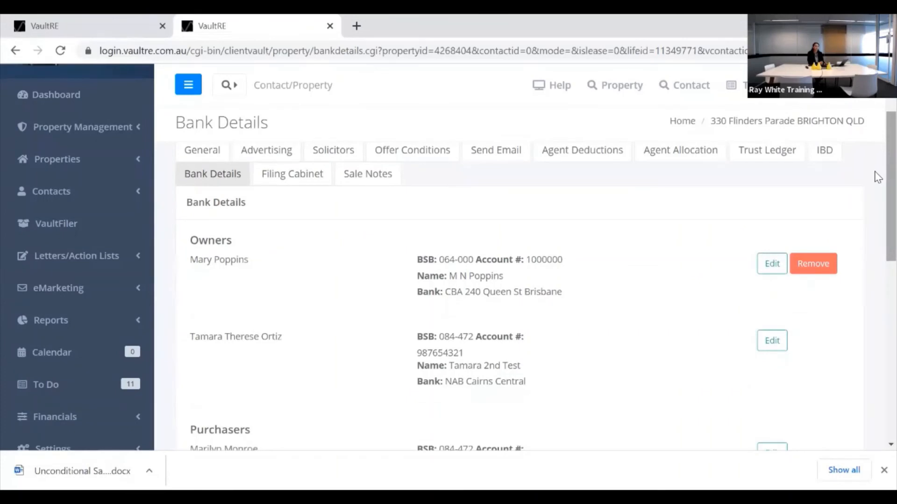
pyautogui.scroll(-3, 877, 176)
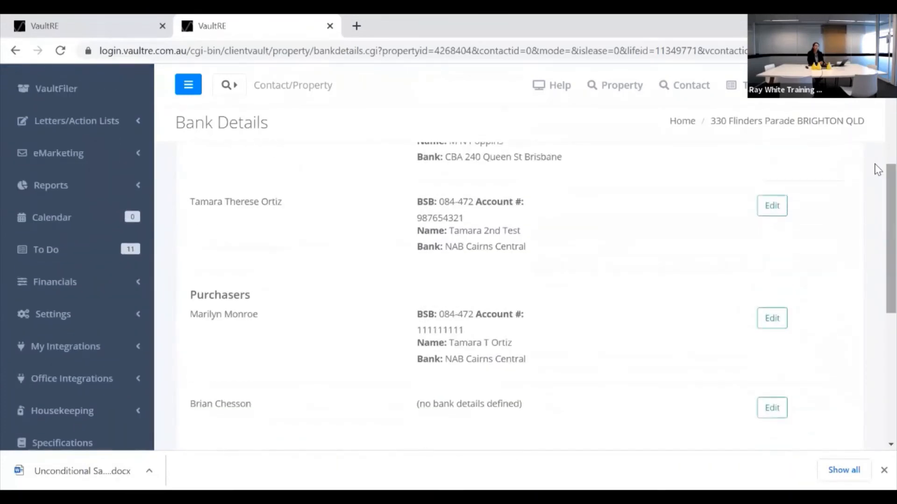
pyautogui.scroll(5, 877, 170)
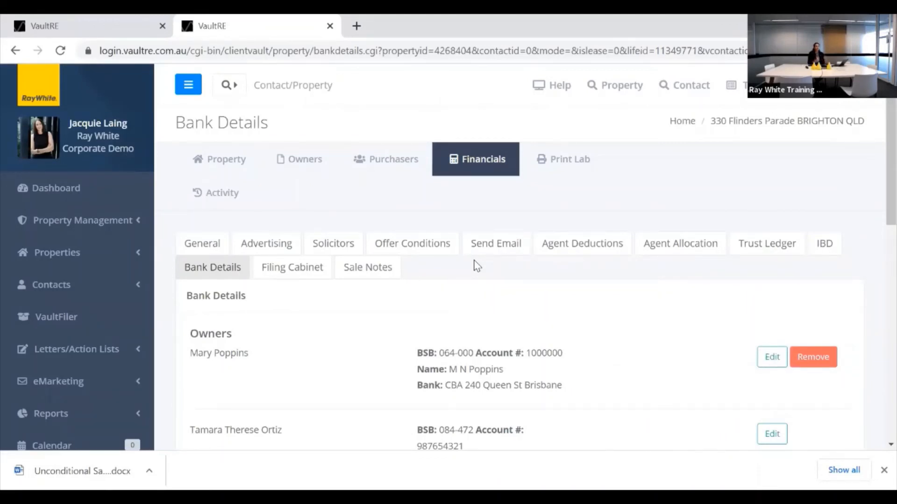
pyautogui.scroll(-3, 456, 306)
pyautogui.scroll(-2, 456, 303)
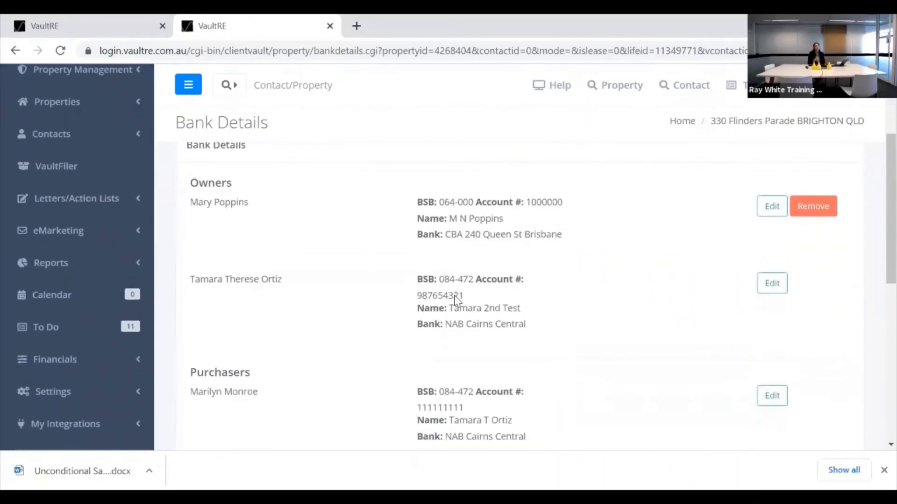
pyautogui.scroll(3, 505, 287)
pyautogui.scroll(-2, 507, 286)
pyautogui.scroll(-3, 507, 286)
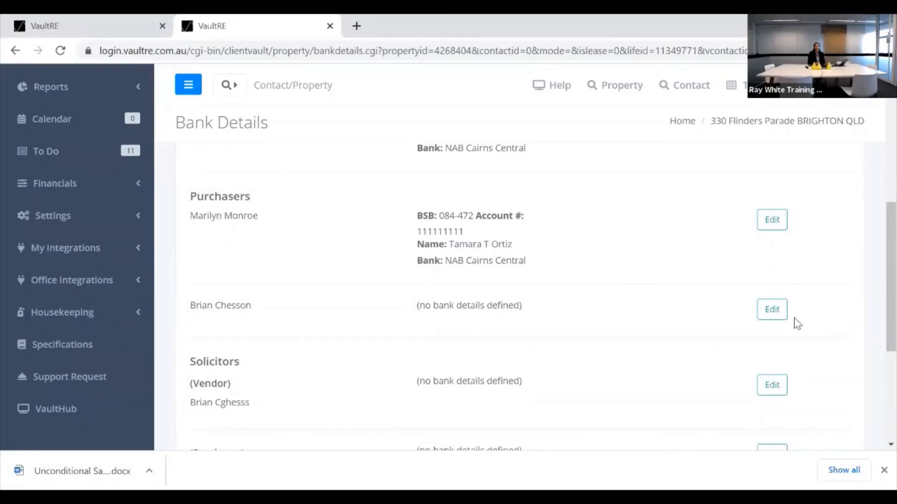
pyautogui.click(769, 312)
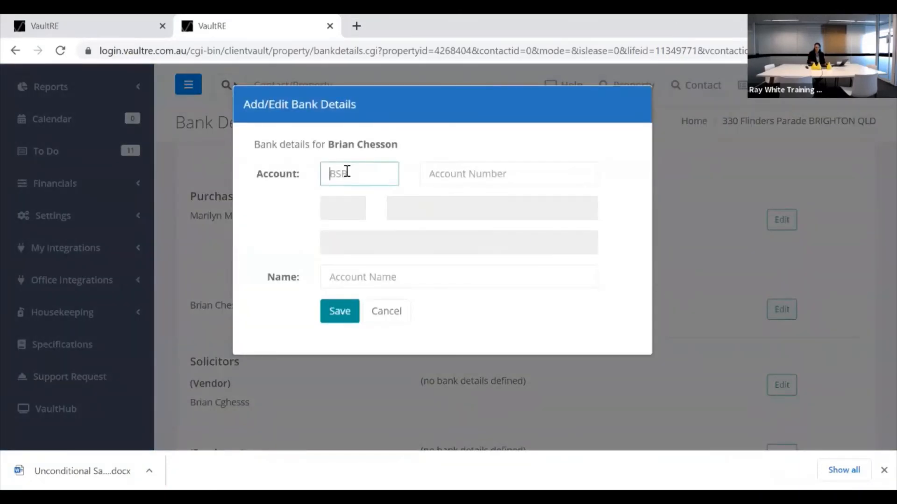
pyautogui.write('034000')
pyautogui.press('Tab')
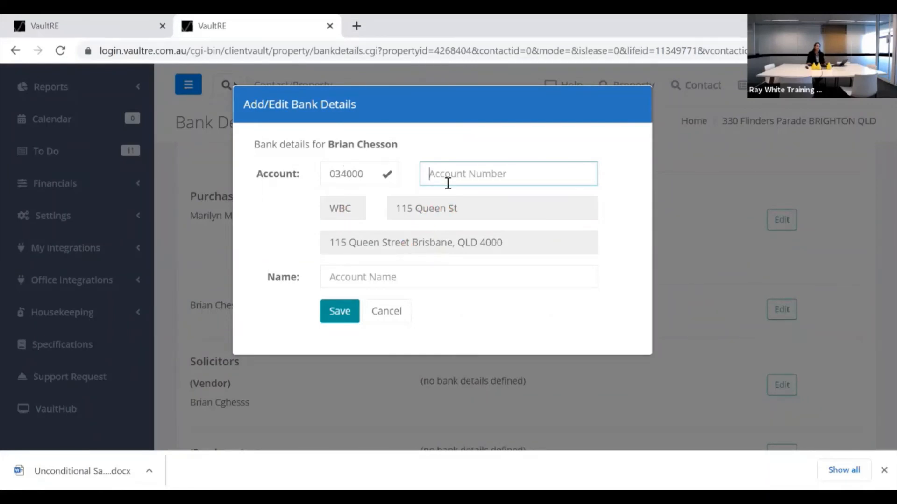
pyautogui.click(335, 276)
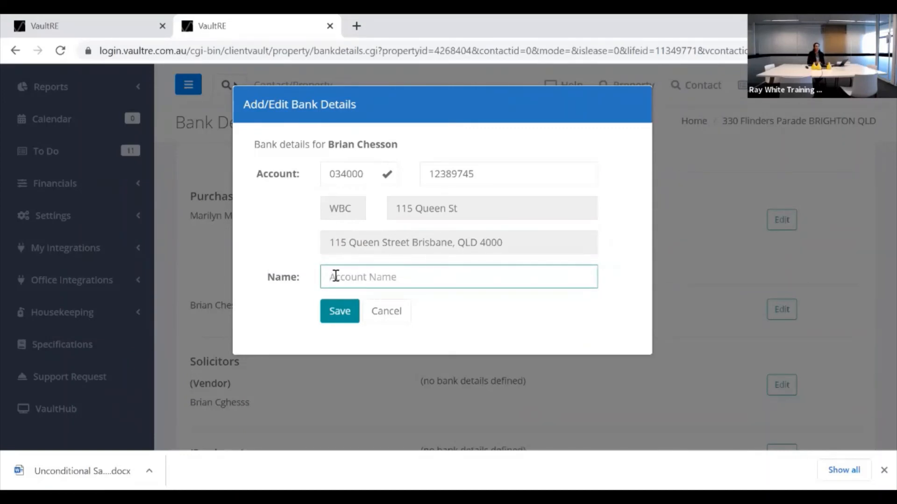
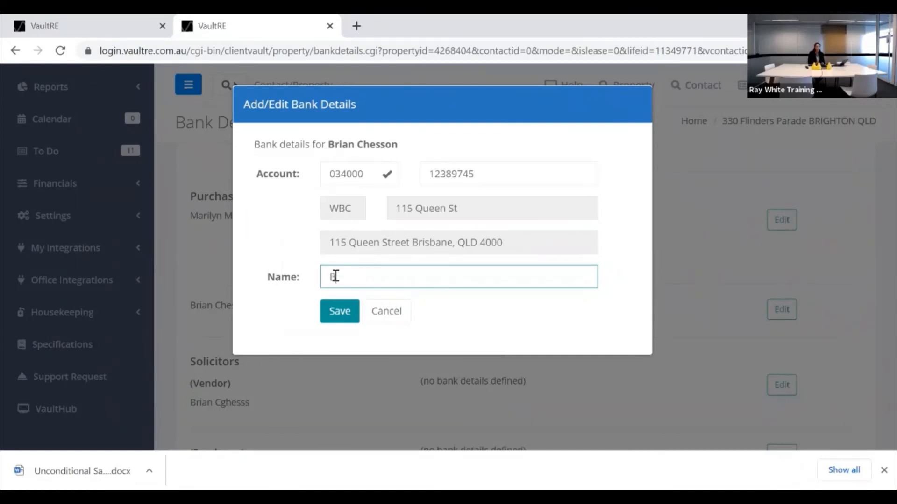
pyautogui.click(340, 311)
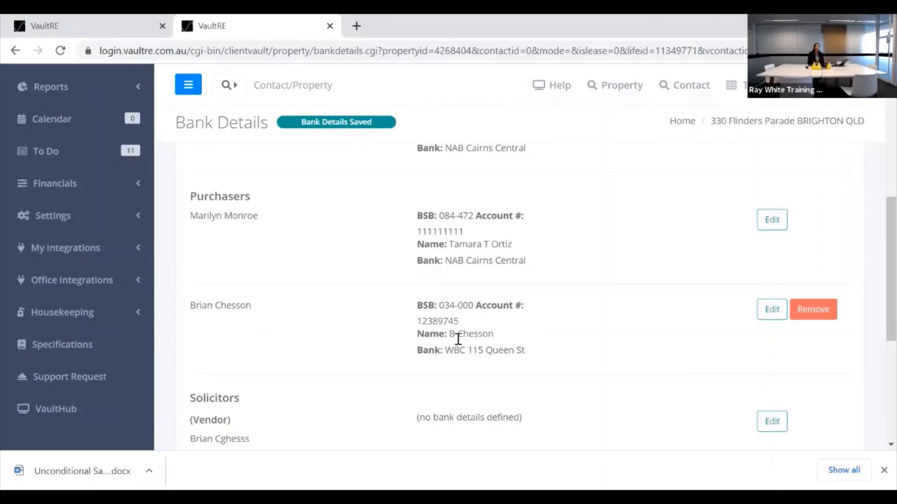
# Open Financials > Setup/Configuration to list the three trust accounts with BSB, account number and type.
pyautogui.scroll(1, 492, 321)
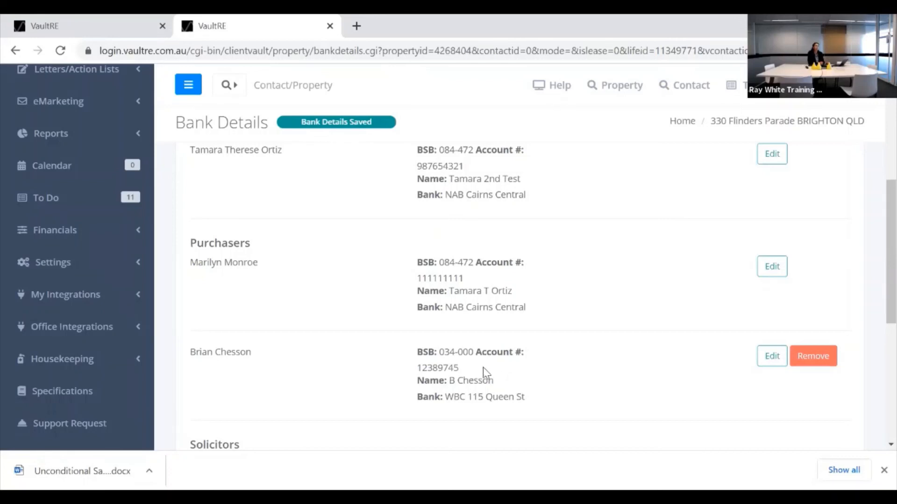
pyautogui.scroll(4, 501, 340)
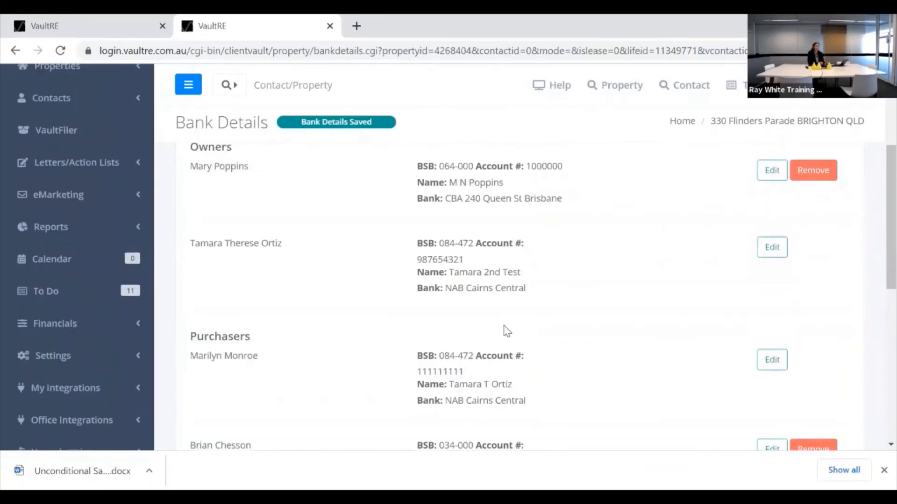
pyautogui.scroll(-2, 508, 337)
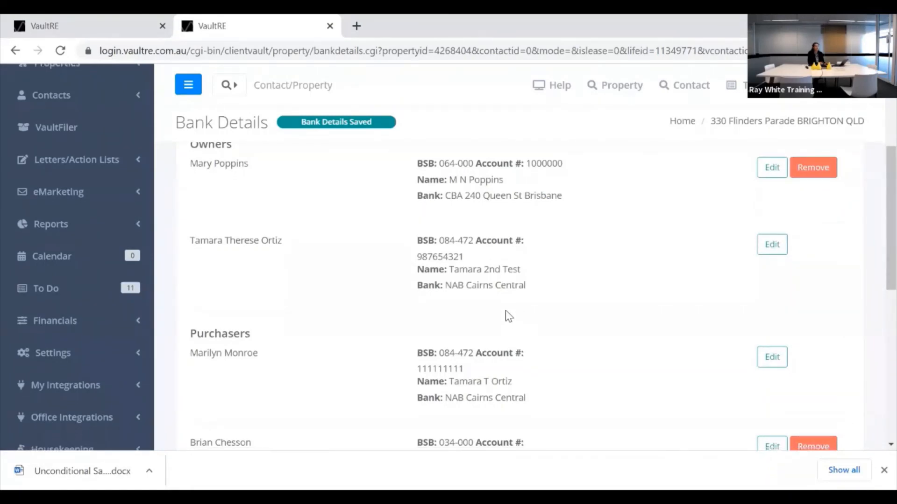
pyautogui.scroll(-2, 507, 314)
pyautogui.scroll(4, 516, 327)
pyautogui.scroll(2, 512, 319)
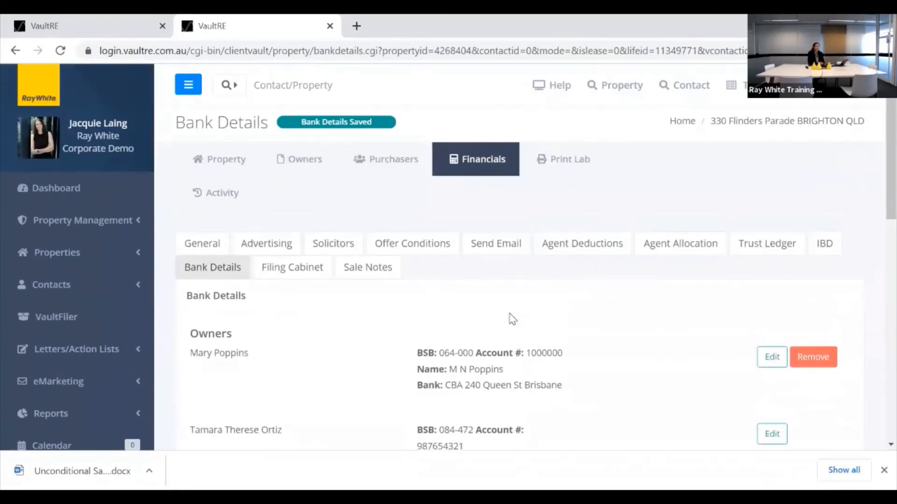
pyautogui.scroll(-2, 287, 312)
pyautogui.scroll(-3, 294, 312)
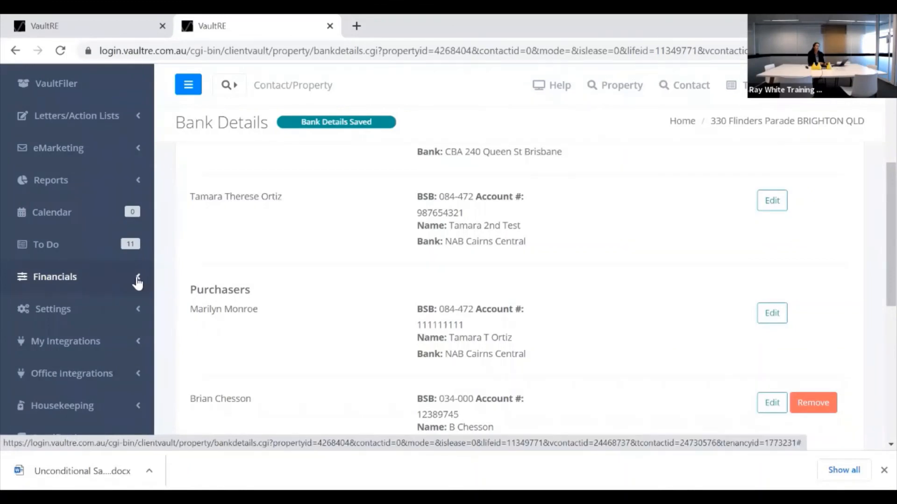
pyautogui.click(134, 279)
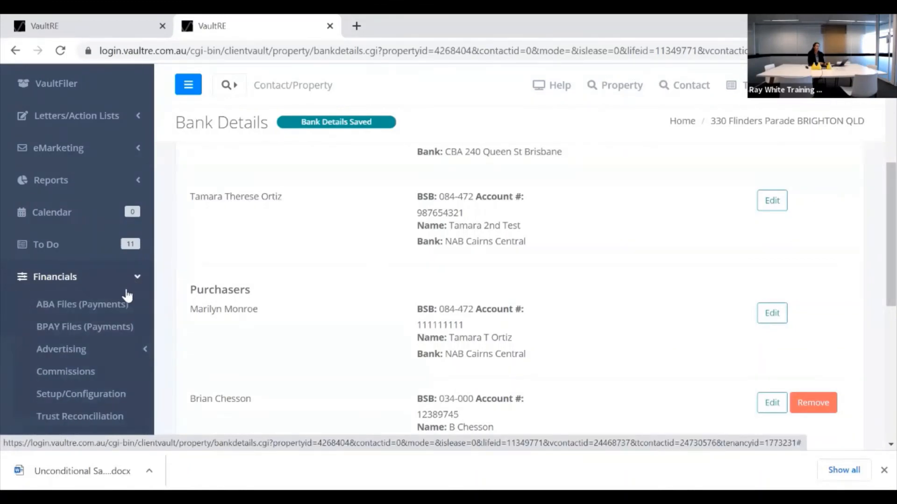
pyautogui.scroll(-3, 107, 259)
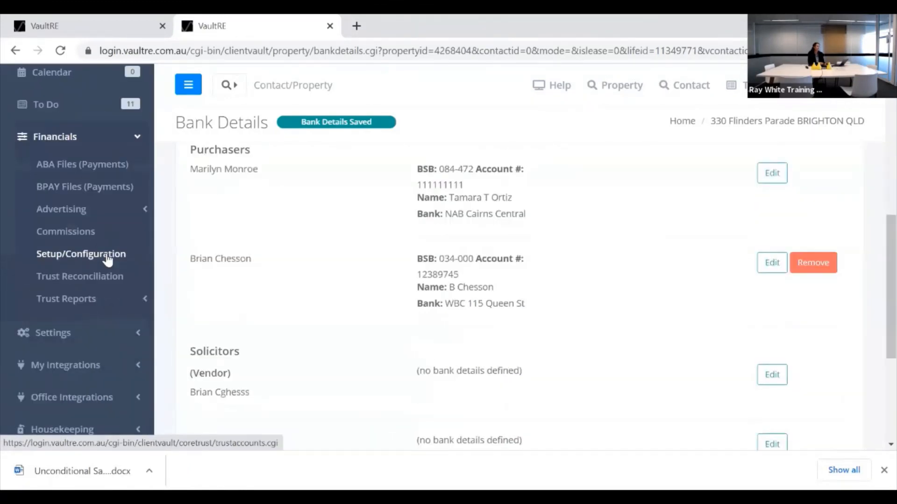
pyautogui.click(107, 256)
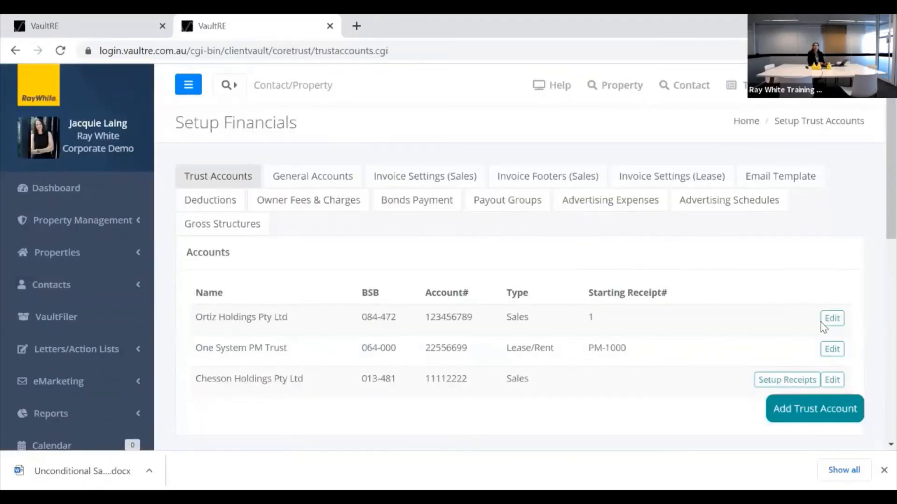
# Review the first Sales trust account's ABA settings (self-balancing included) and BPAY settings (not enabled).
pyautogui.click(840, 324)
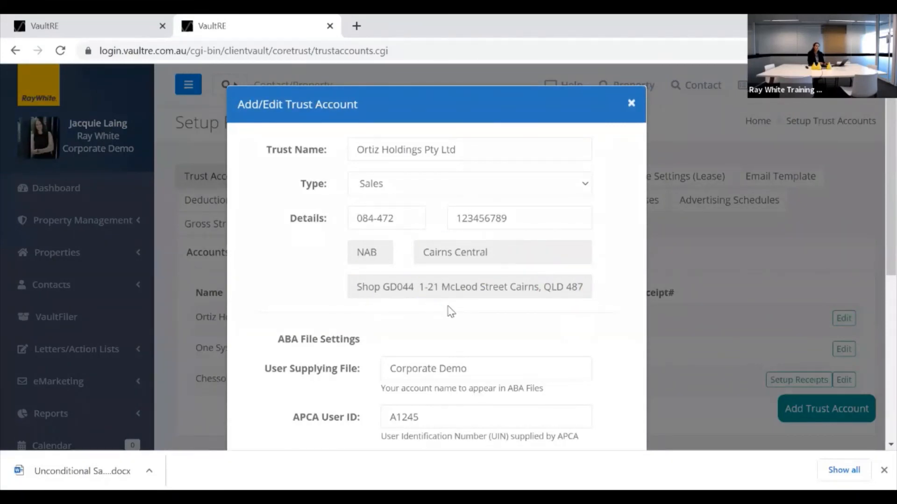
pyautogui.scroll(-2, 527, 330)
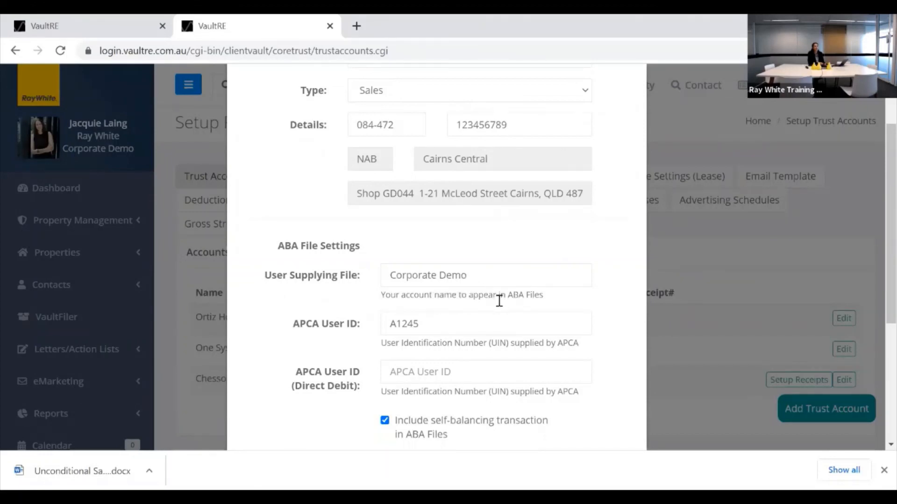
pyautogui.scroll(-3, 500, 301)
pyautogui.scroll(2, 500, 299)
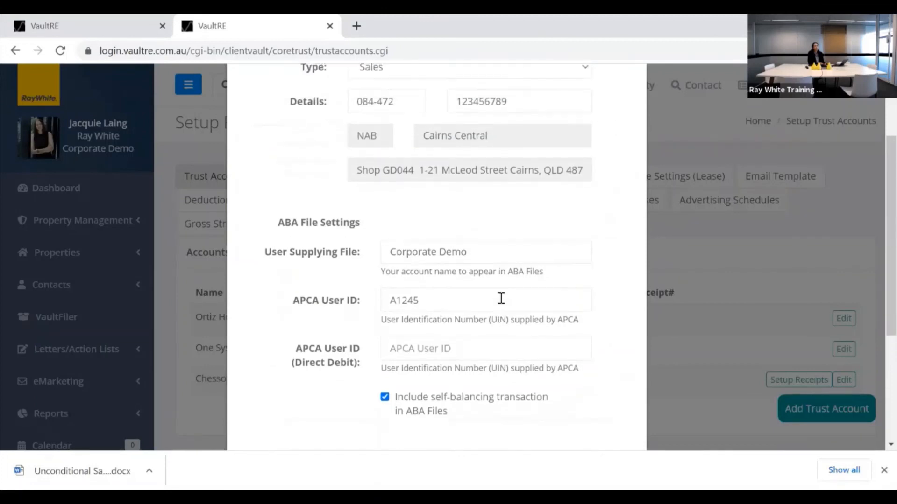
pyautogui.scroll(1, 501, 298)
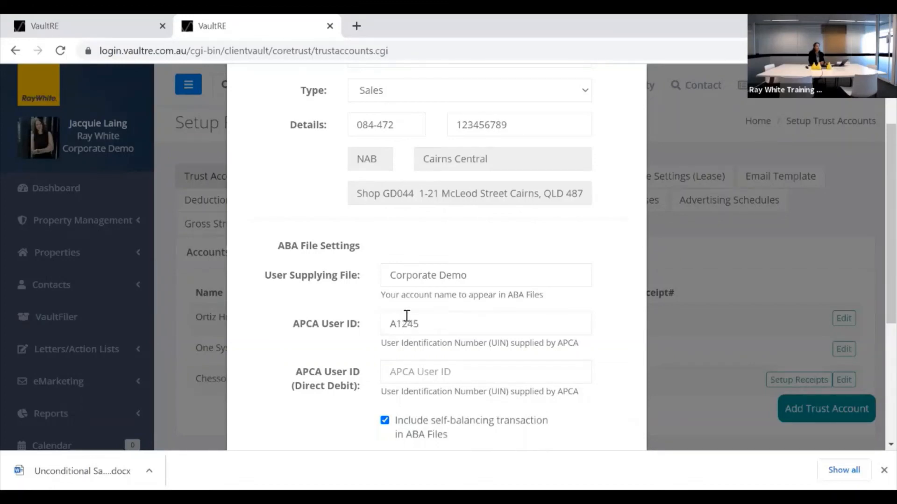
pyautogui.scroll(-2, 492, 310)
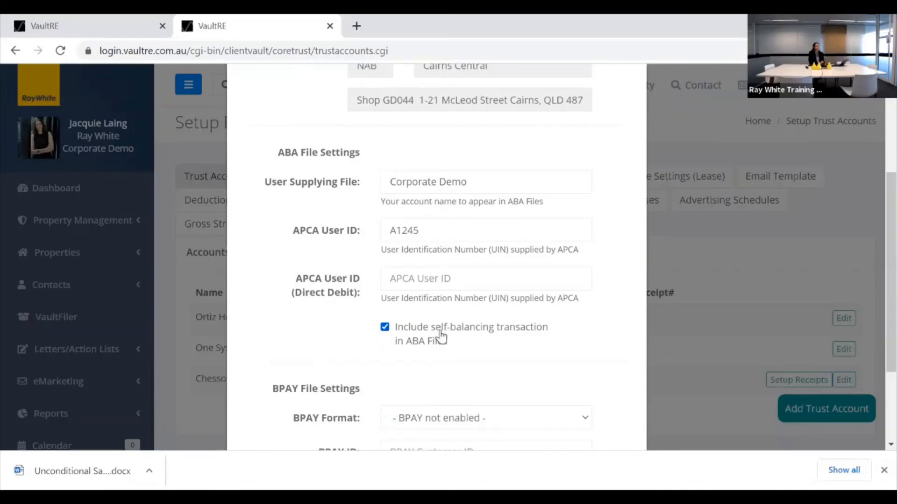
pyautogui.scroll(-2, 534, 324)
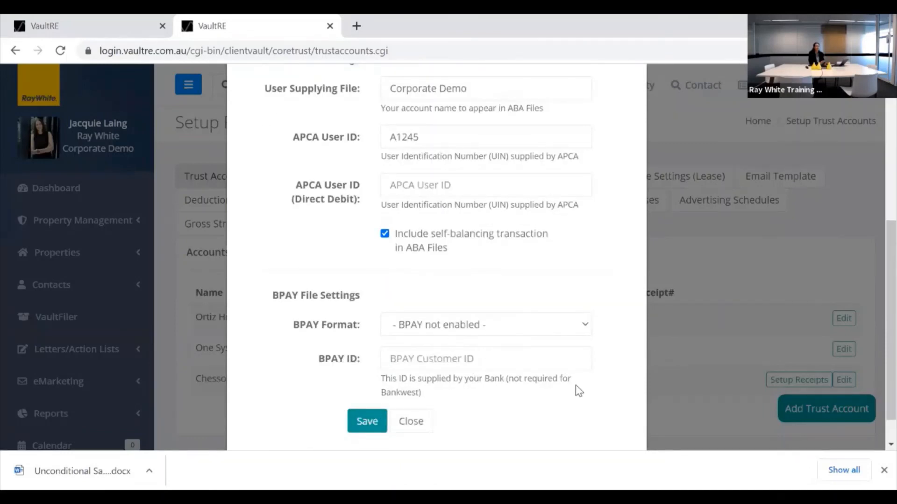
# Close the trust account settings unchanged and go to Financials > ABA Files (Payments).
pyautogui.click(420, 423)
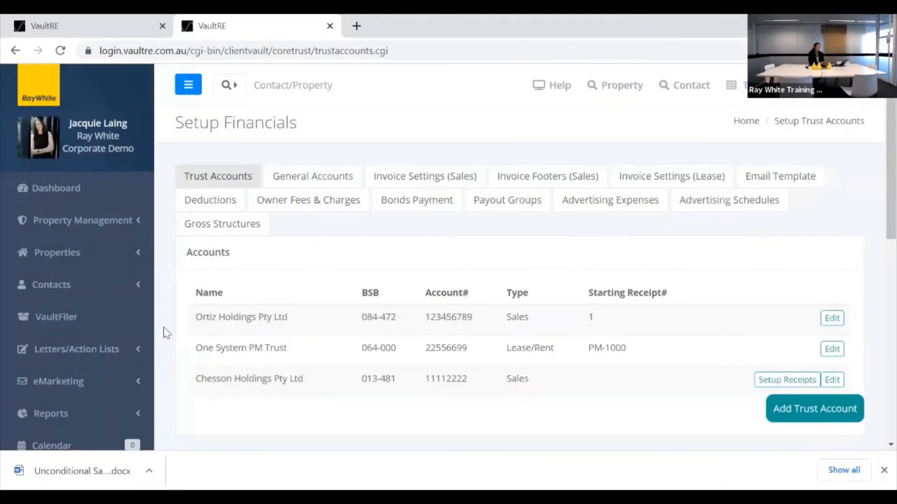
pyautogui.scroll(-4, 156, 329)
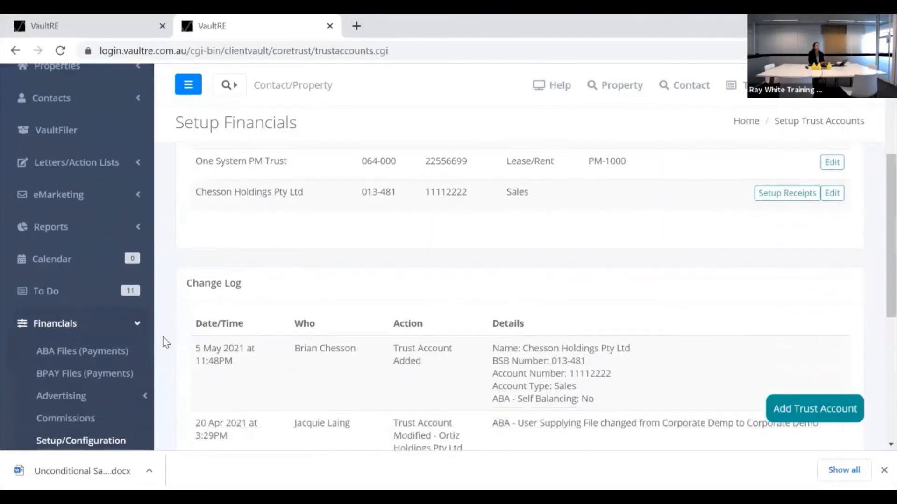
pyautogui.click(101, 356)
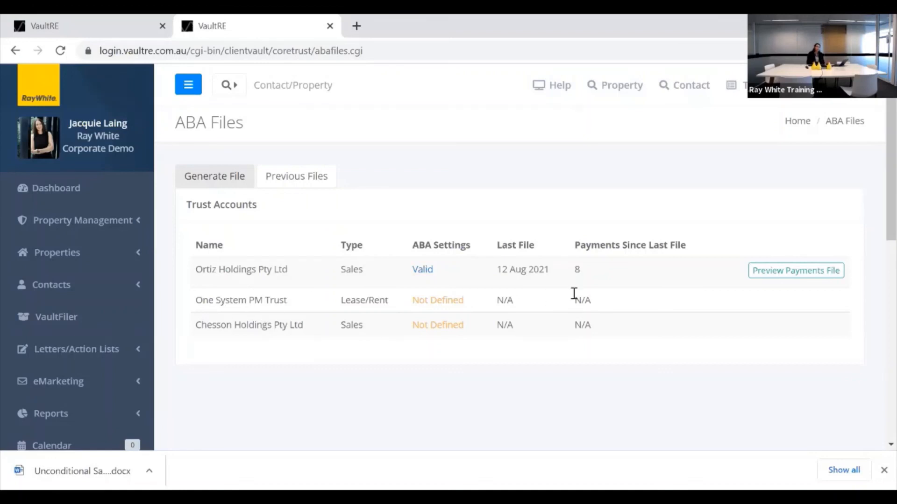
pyautogui.click(792, 274)
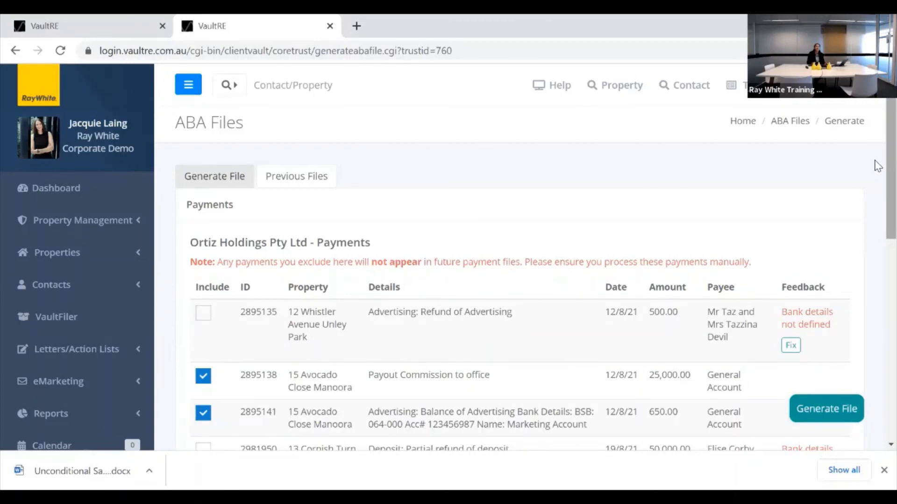
pyautogui.scroll(-2, 878, 177)
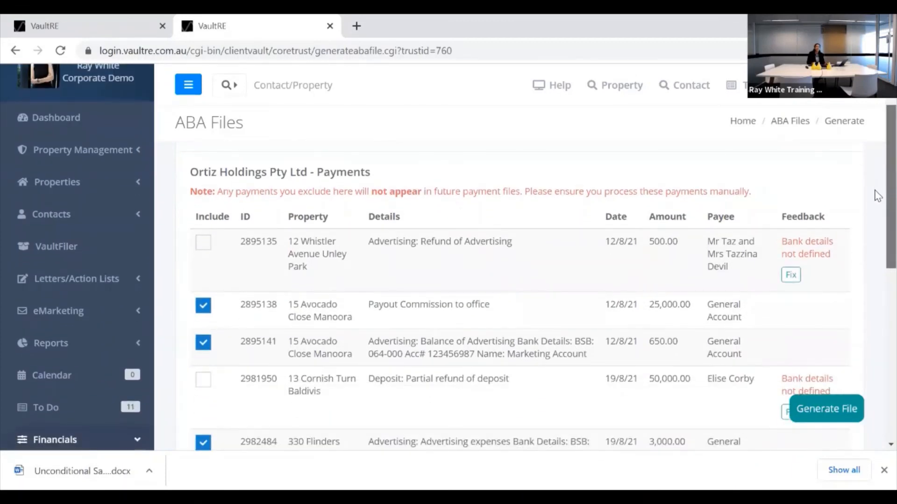
pyautogui.scroll(-1, 878, 198)
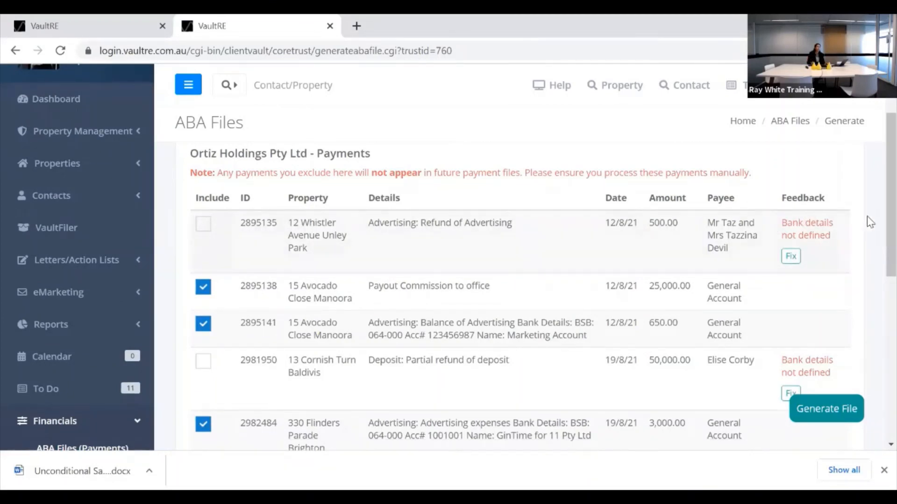
pyautogui.scroll(-2, 876, 204)
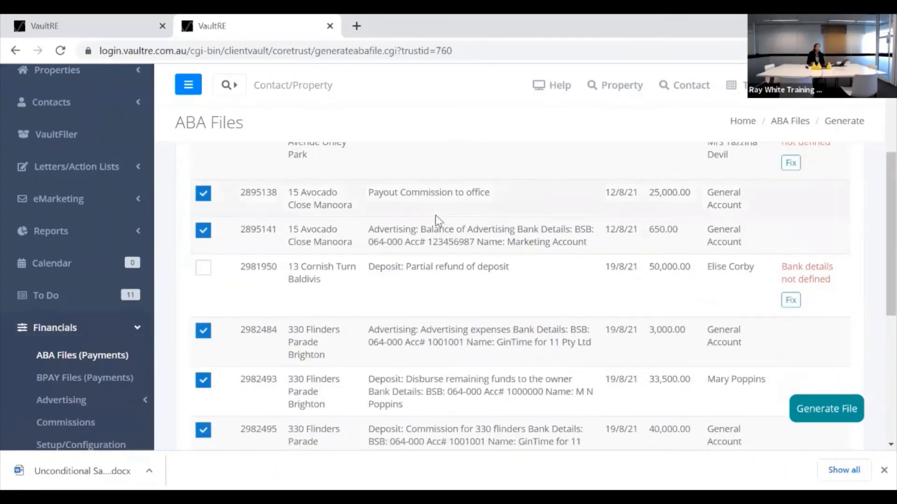
pyautogui.scroll(-1, 436, 200)
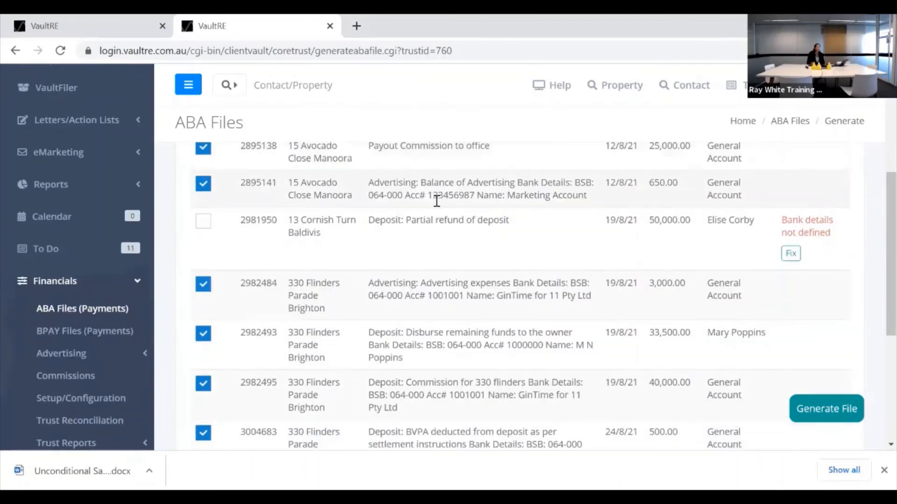
pyautogui.scroll(-2, 437, 199)
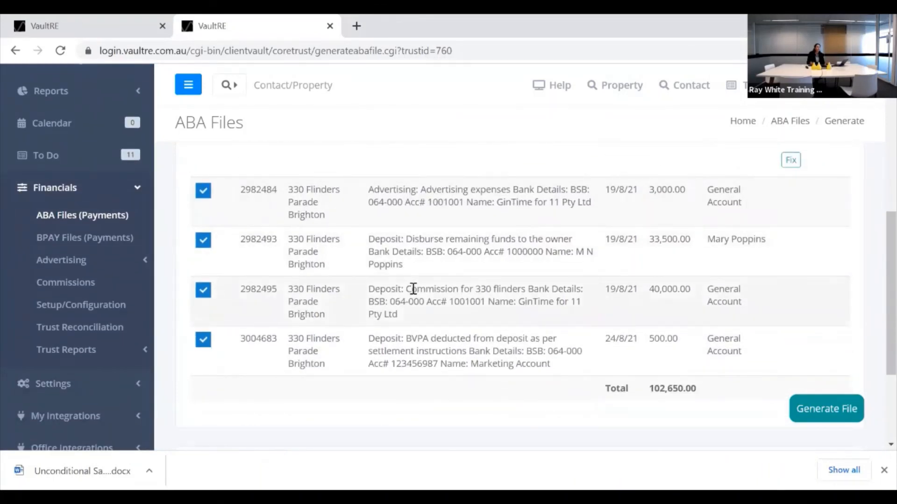
pyautogui.scroll(2, 420, 293)
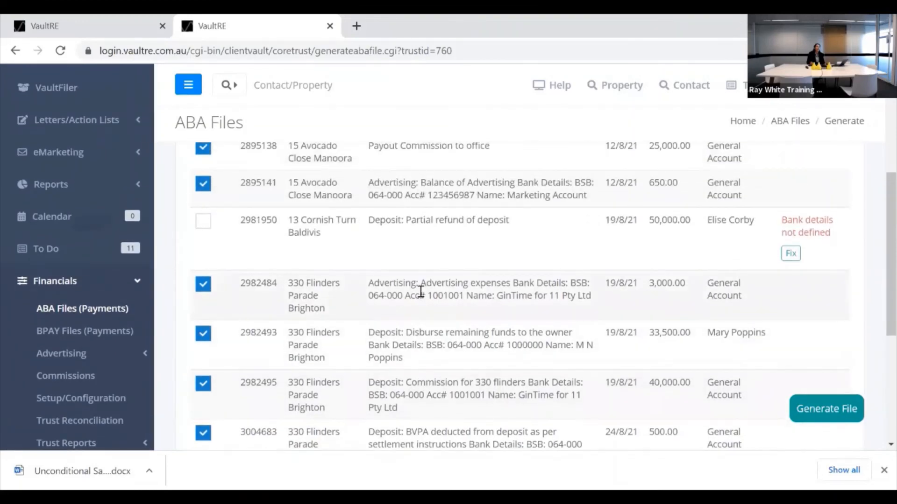
pyautogui.scroll(-2, 421, 292)
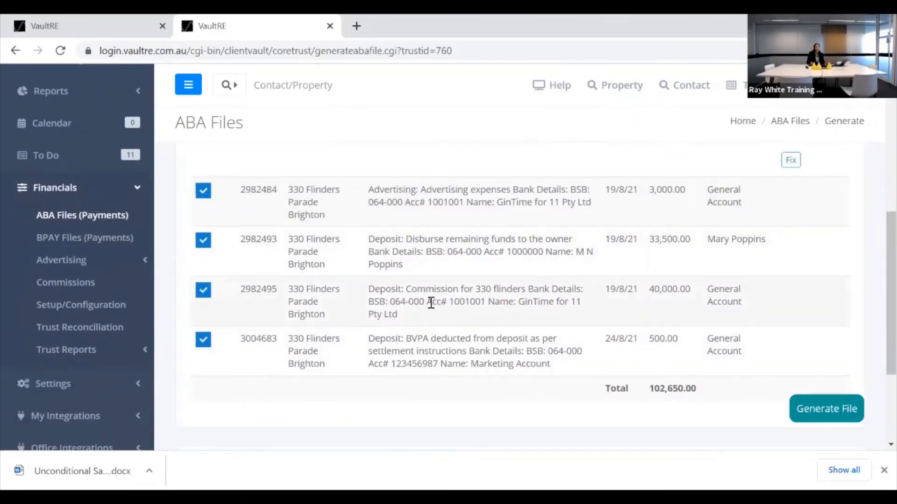
pyautogui.scroll(5, 429, 301)
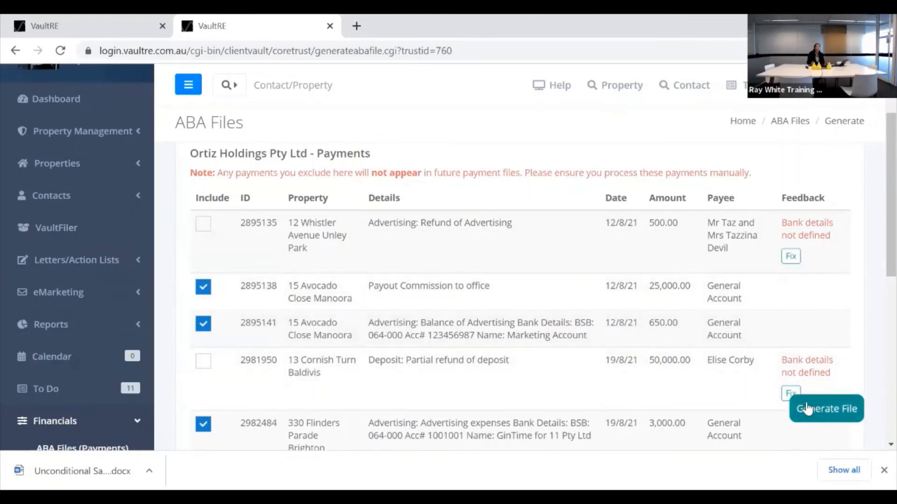
pyautogui.scroll(2, 554, 317)
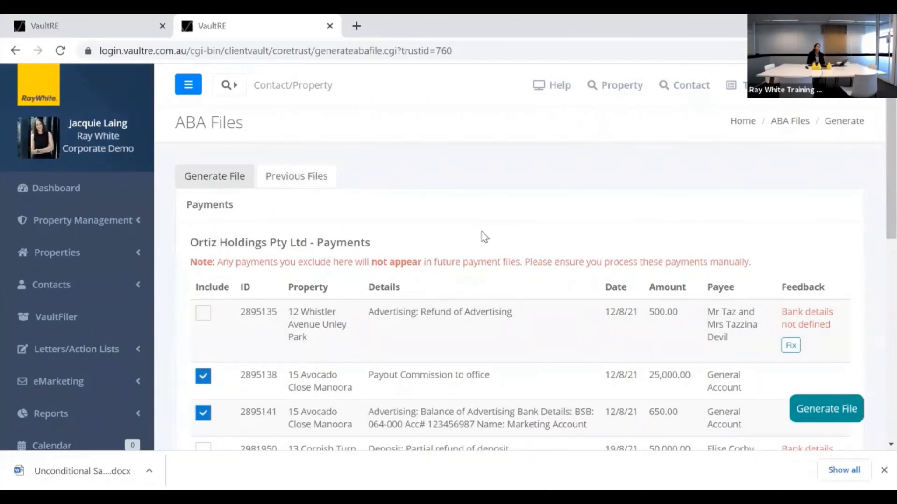
pyautogui.scroll(-1, 484, 237)
pyautogui.scroll(-5, 484, 237)
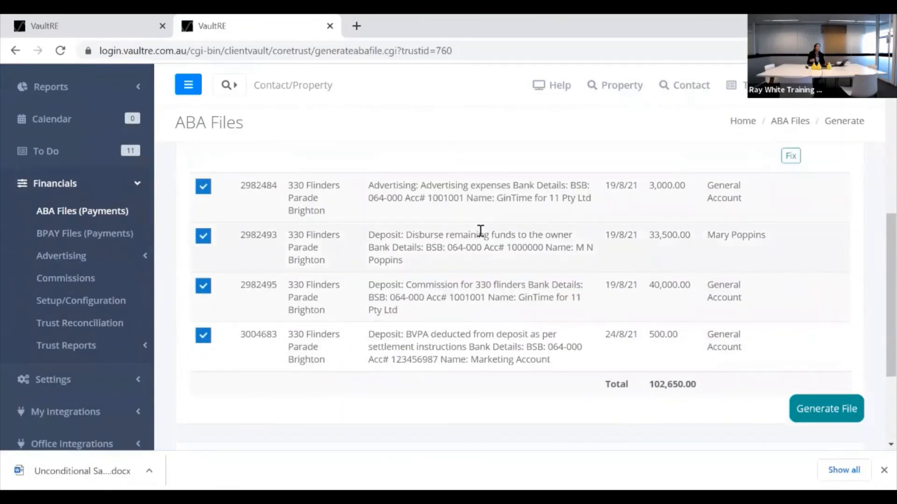
pyautogui.scroll(6, 480, 230)
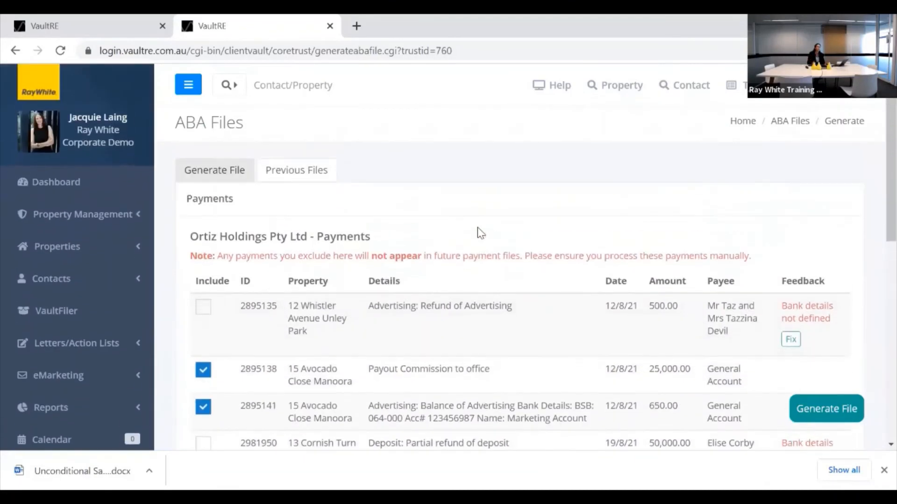
# List previous ABA files from 01/06/2021, showing four Ortiz Holdings Pty Ltd files.
pyautogui.click(314, 179)
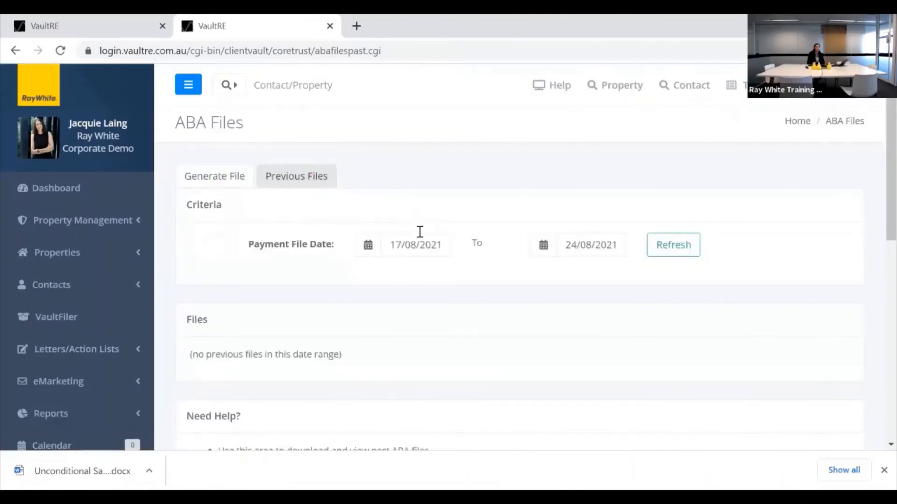
pyautogui.click(421, 237)
pyautogui.click(394, 272)
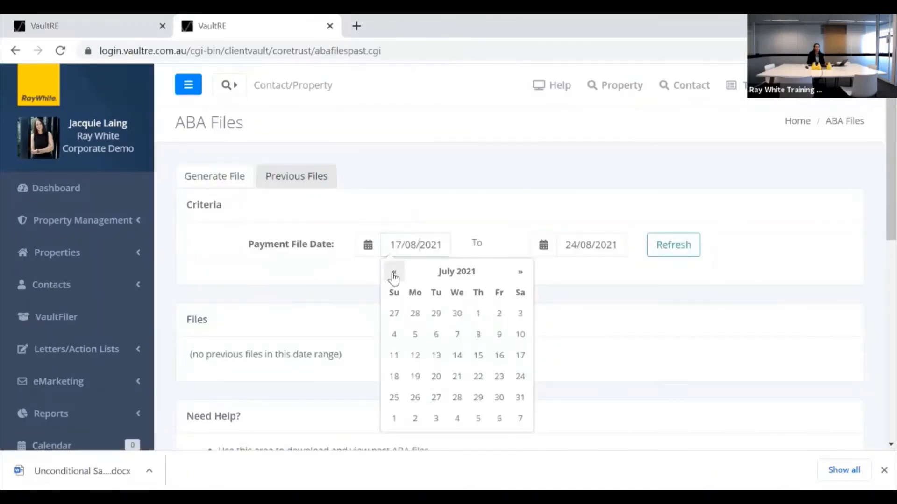
pyautogui.click(394, 272)
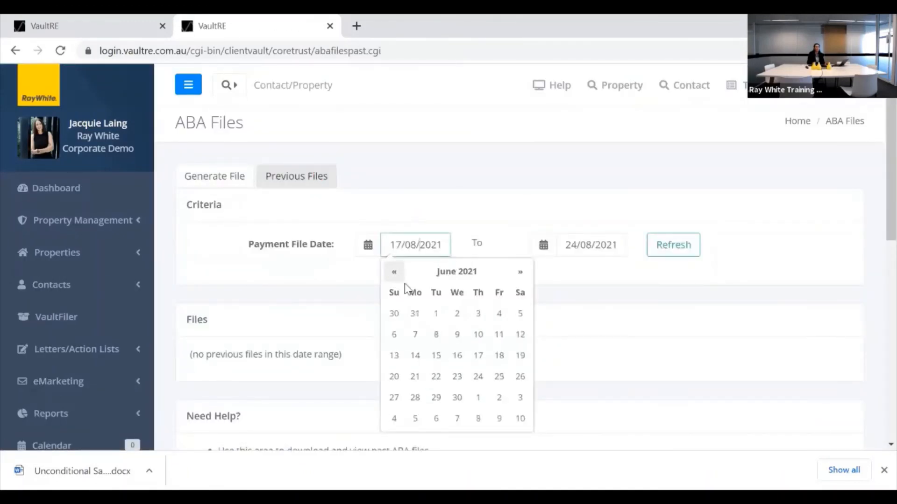
pyautogui.click(435, 313)
pyautogui.click(658, 250)
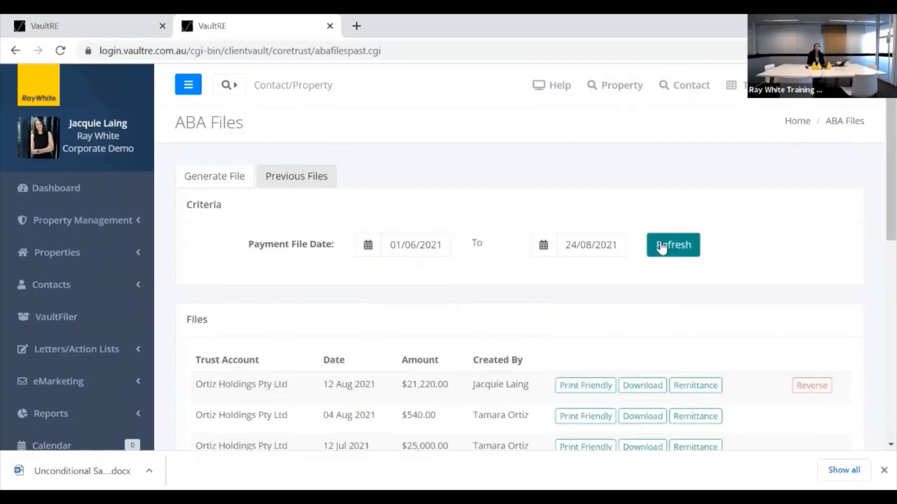
pyautogui.scroll(-2, 374, 289)
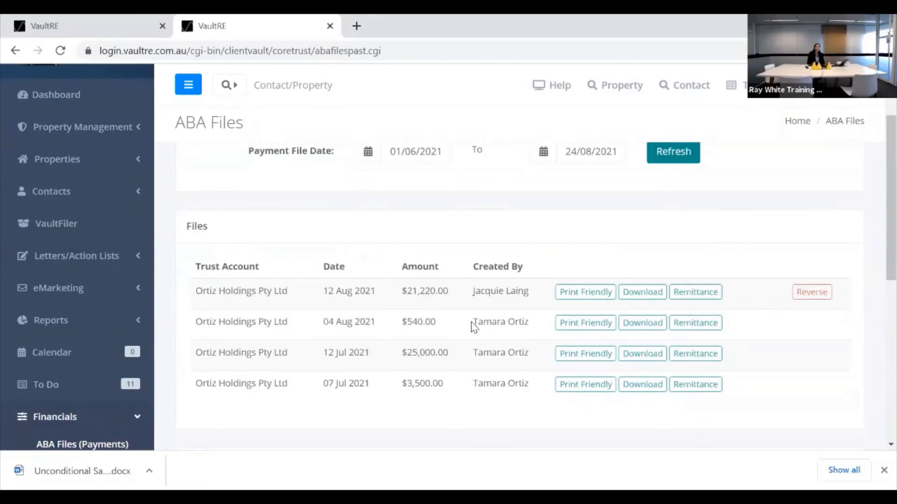
# View the Print Friendly contents of the 12 Aug 2021 ABA file, then close it.
pyautogui.click(578, 293)
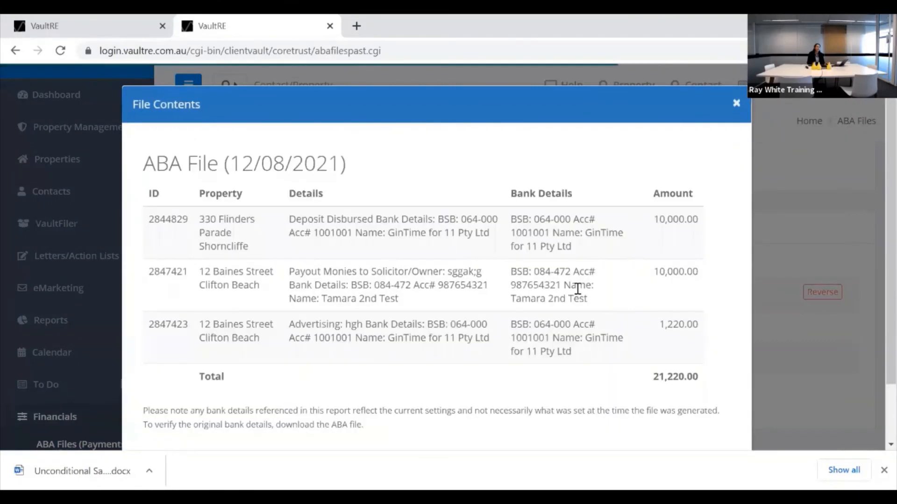
pyautogui.scroll(-2, 499, 212)
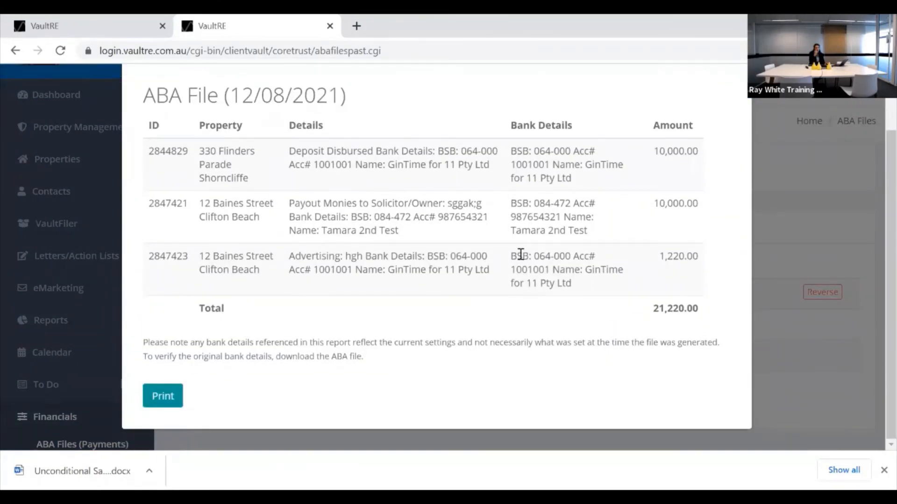
pyautogui.scroll(1, 520, 253)
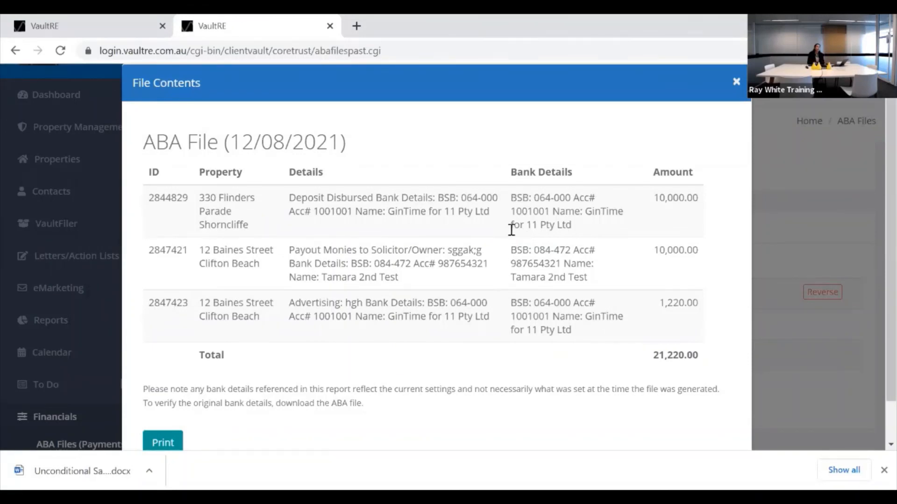
pyautogui.scroll(1, 514, 235)
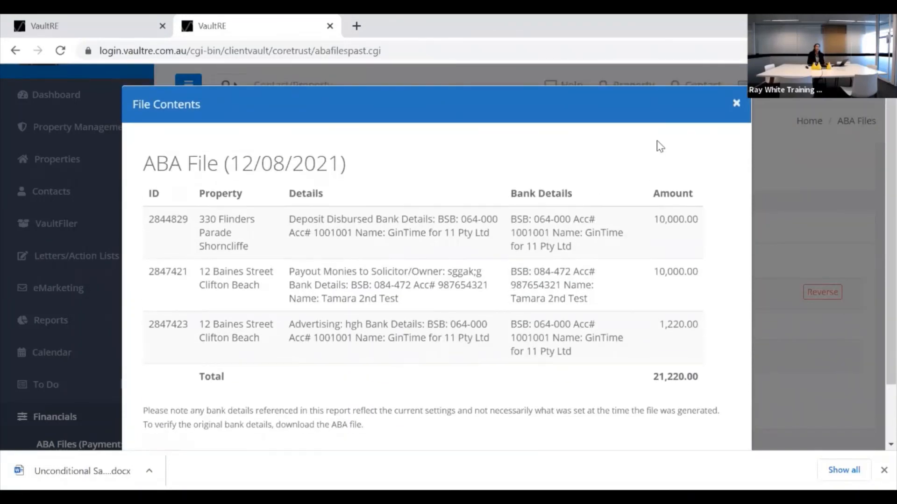
pyautogui.click(735, 104)
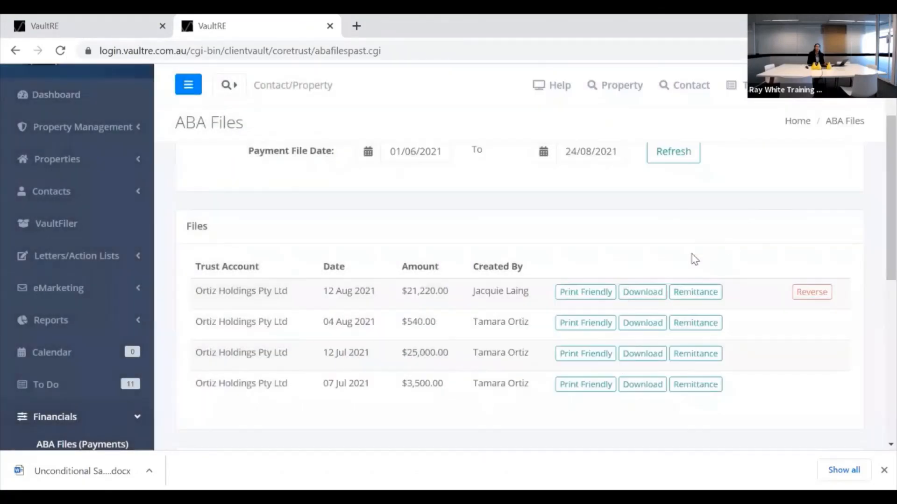
# Review the remittances for the 12 Aug 2021 ABA file, then dismiss them.
pyautogui.click(695, 292)
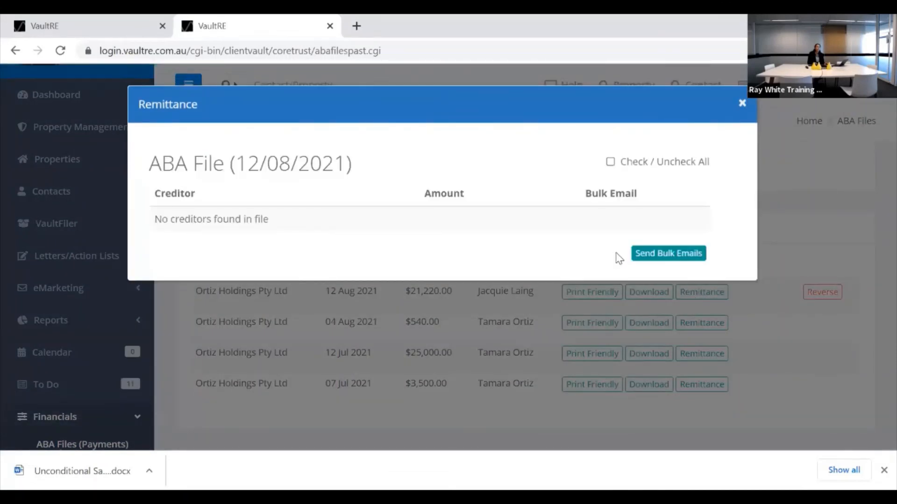
pyautogui.click(742, 102)
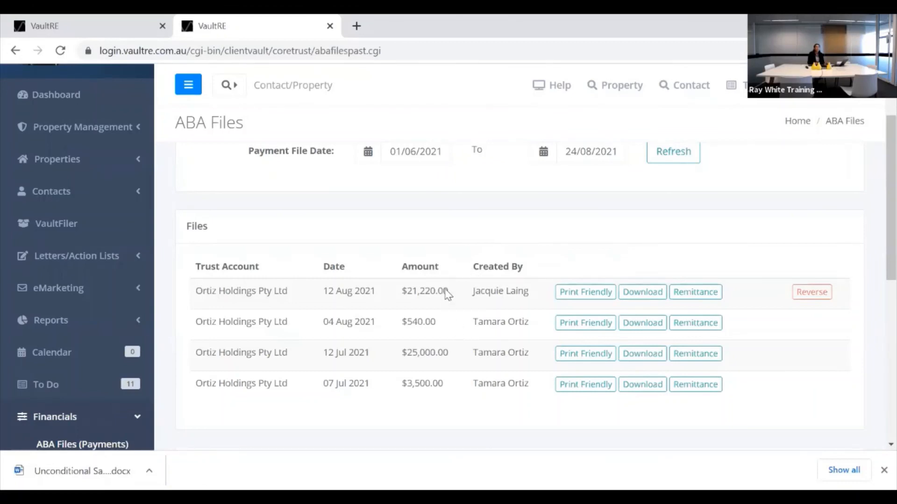
pyautogui.scroll(1, 477, 299)
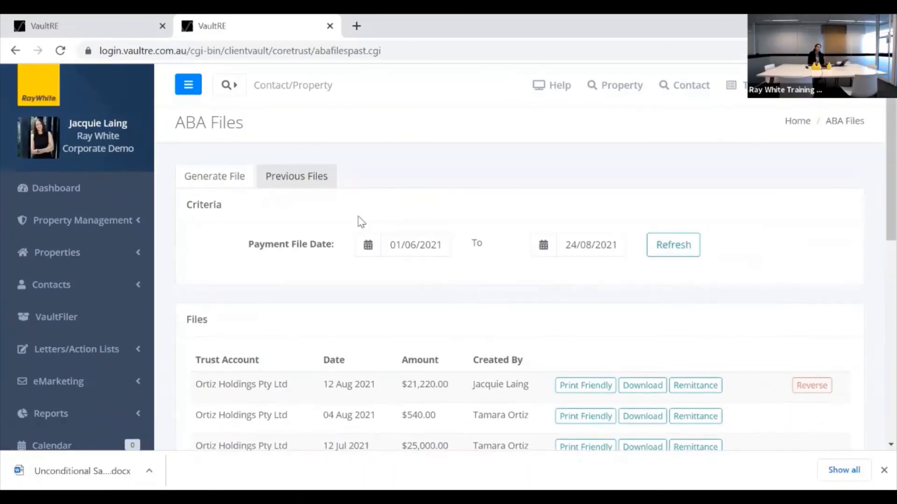
# Return to the Generate File trust accounts list and collapse the financial pages menu.
pyautogui.click(205, 176)
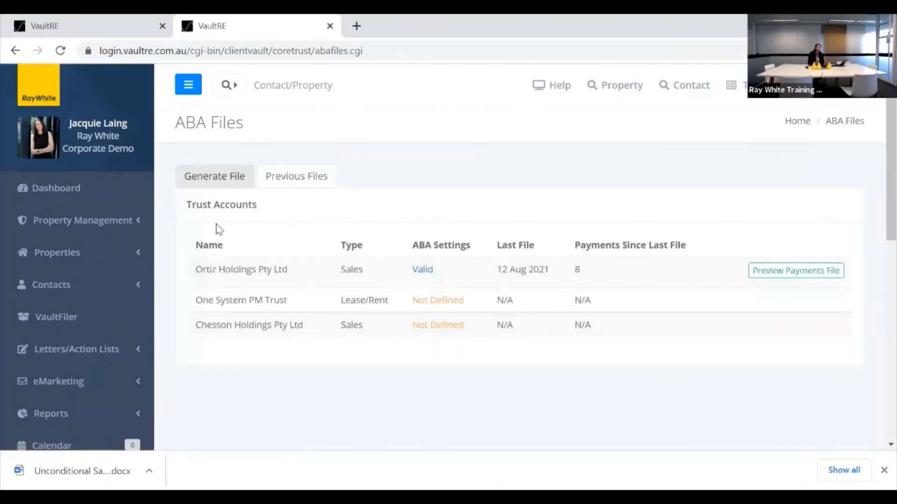
pyautogui.scroll(-2, 161, 313)
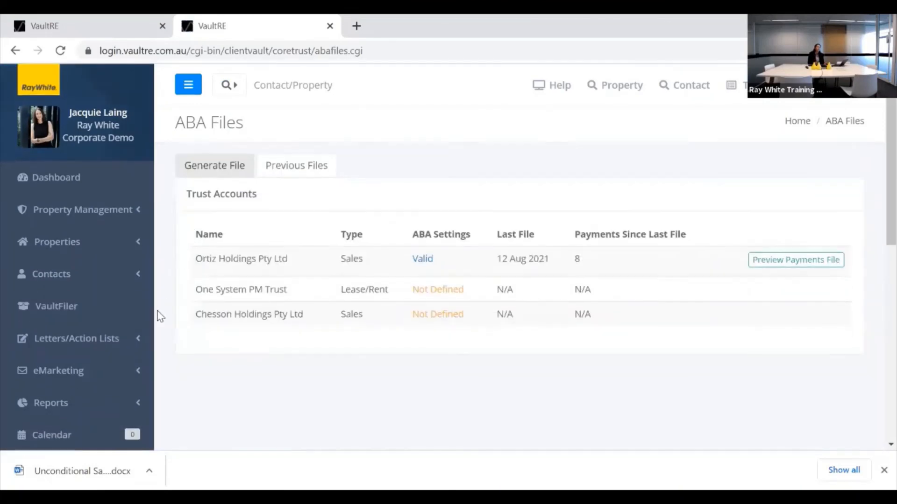
pyautogui.scroll(-3, 169, 327)
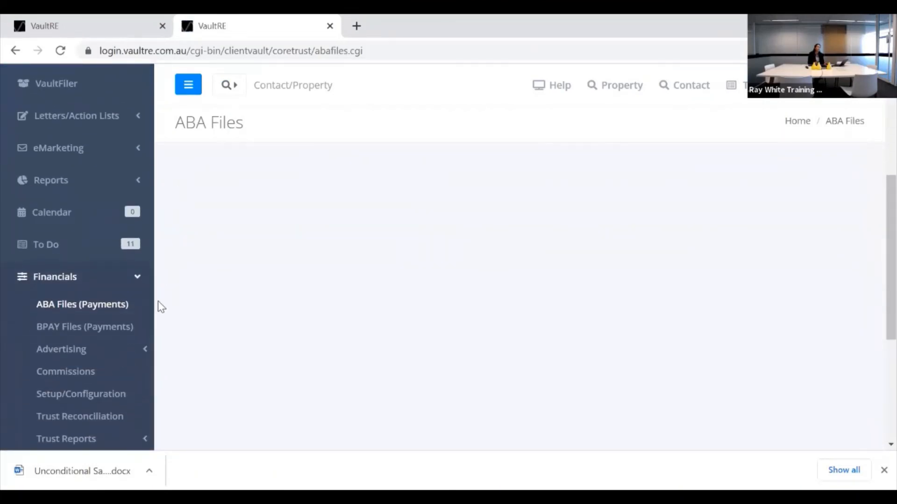
pyautogui.click(137, 276)
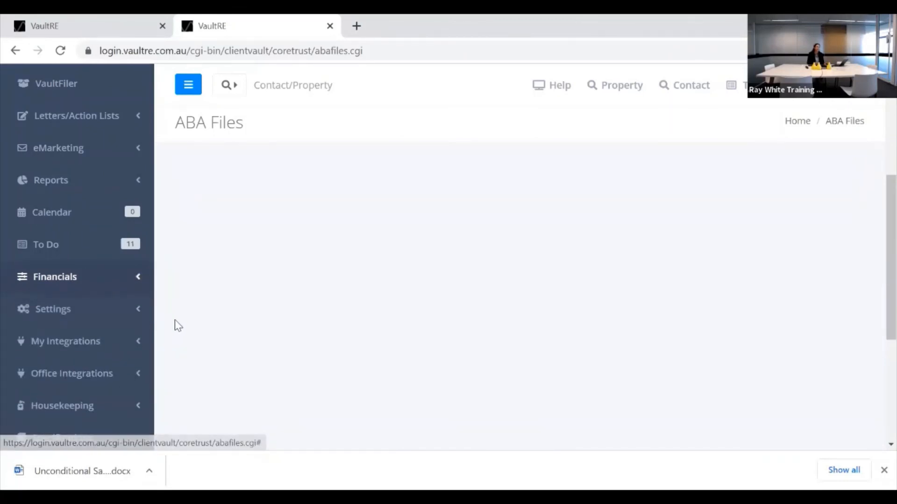
pyautogui.scroll(3, 182, 320)
pyautogui.scroll(2, 184, 311)
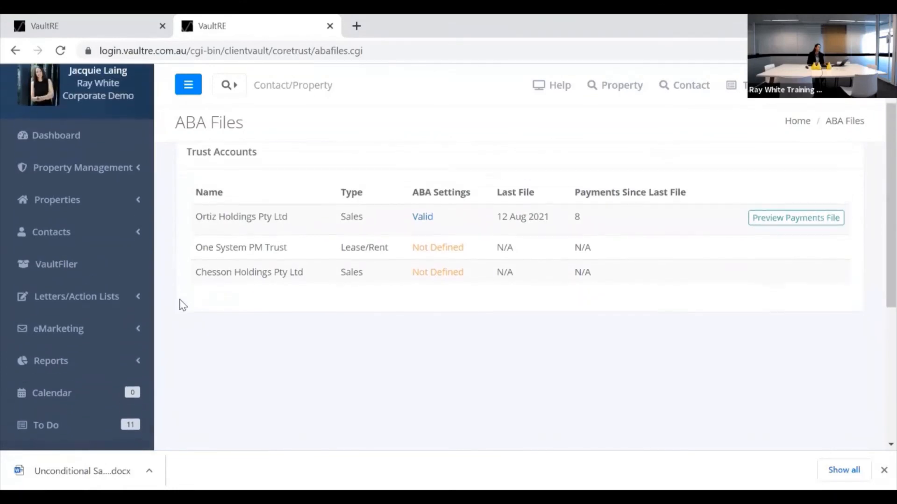